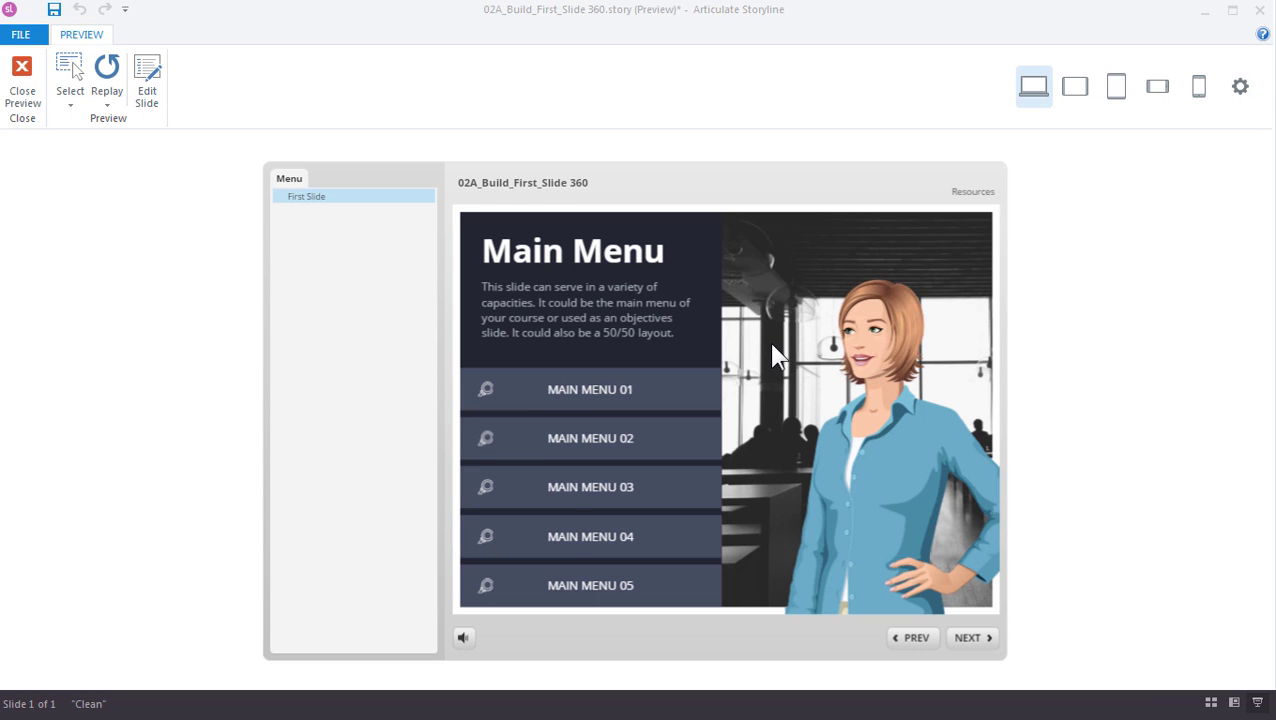
# Step: Close the preview and return to Story View showing the First Slide
pyautogui.click(22, 82)
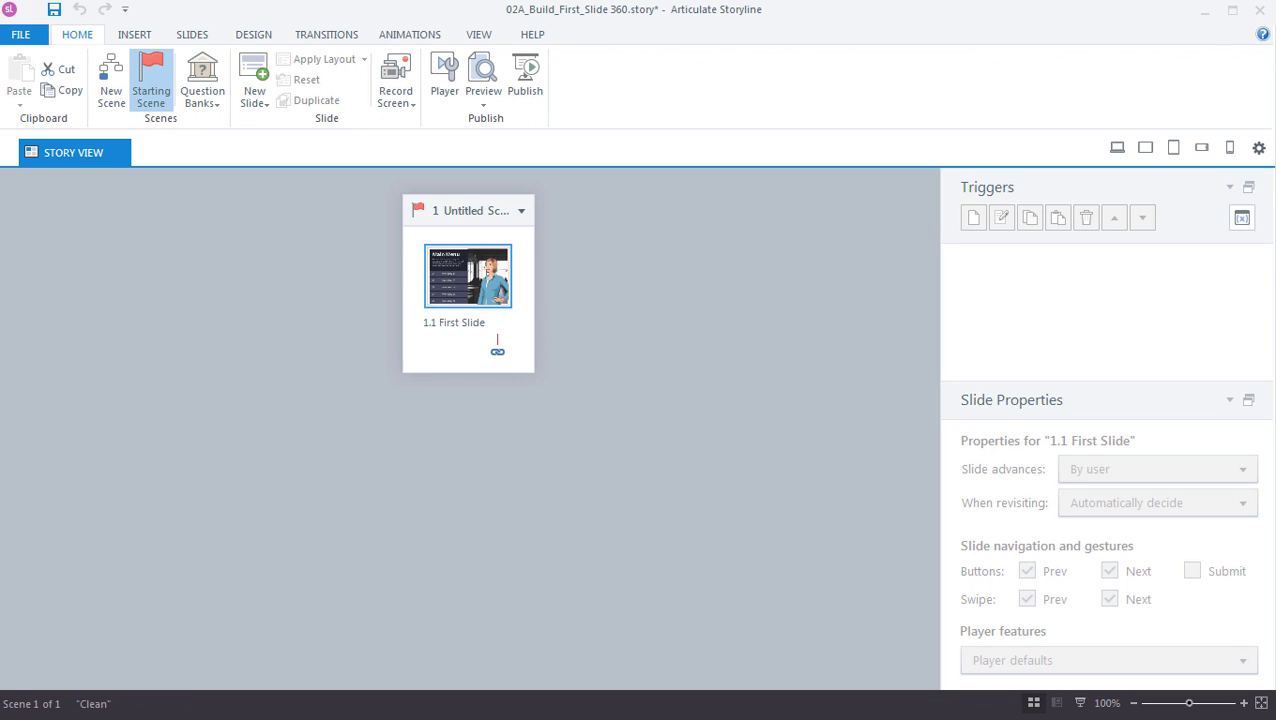
# Step: Open slide 1.1 First Slide in Slide View for editing
pyautogui.doubleClick(482, 281)
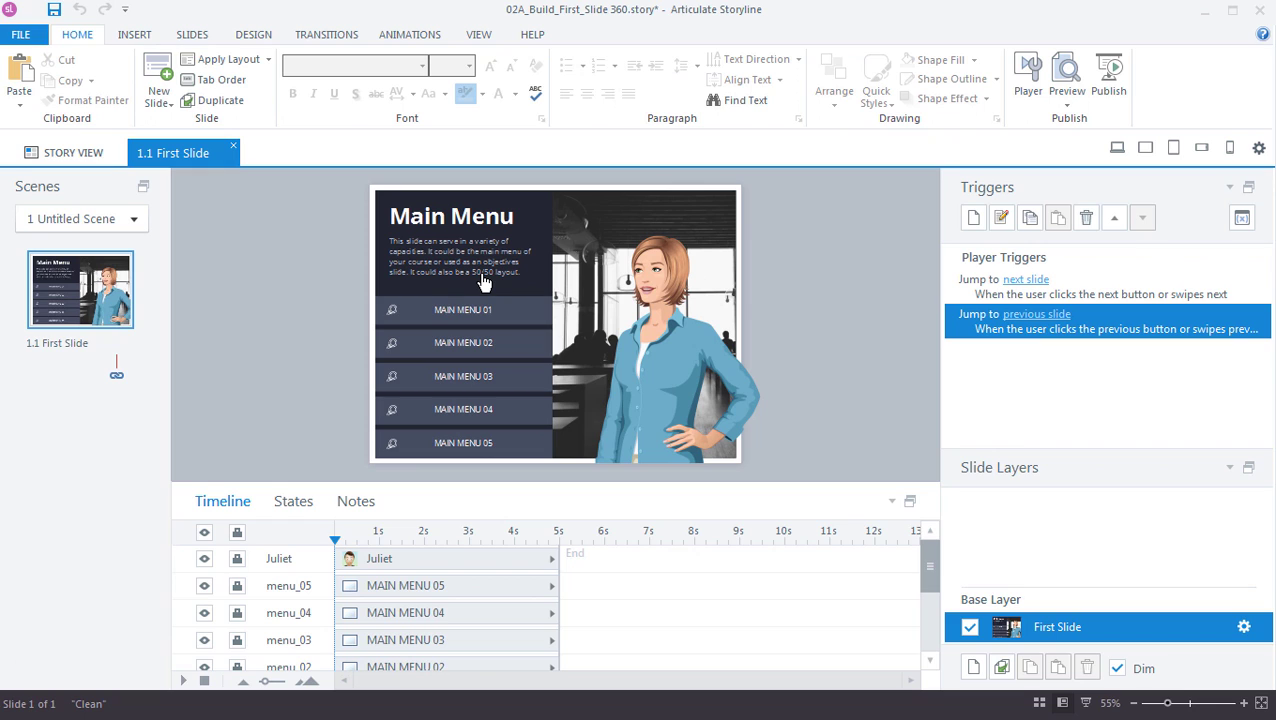
# Step: Add a Blank basic-layout slide, 1.2 Untitled Slide, after First Slide
pyautogui.click(192, 34)
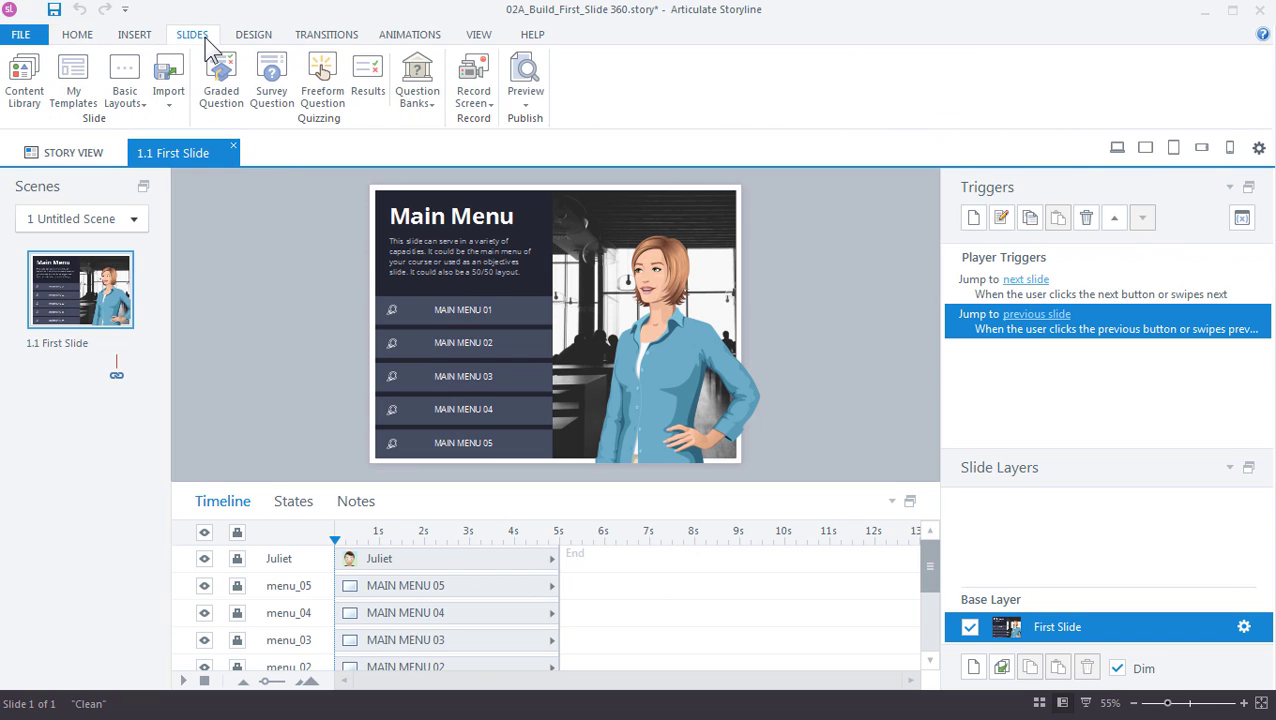
pyautogui.click(131, 110)
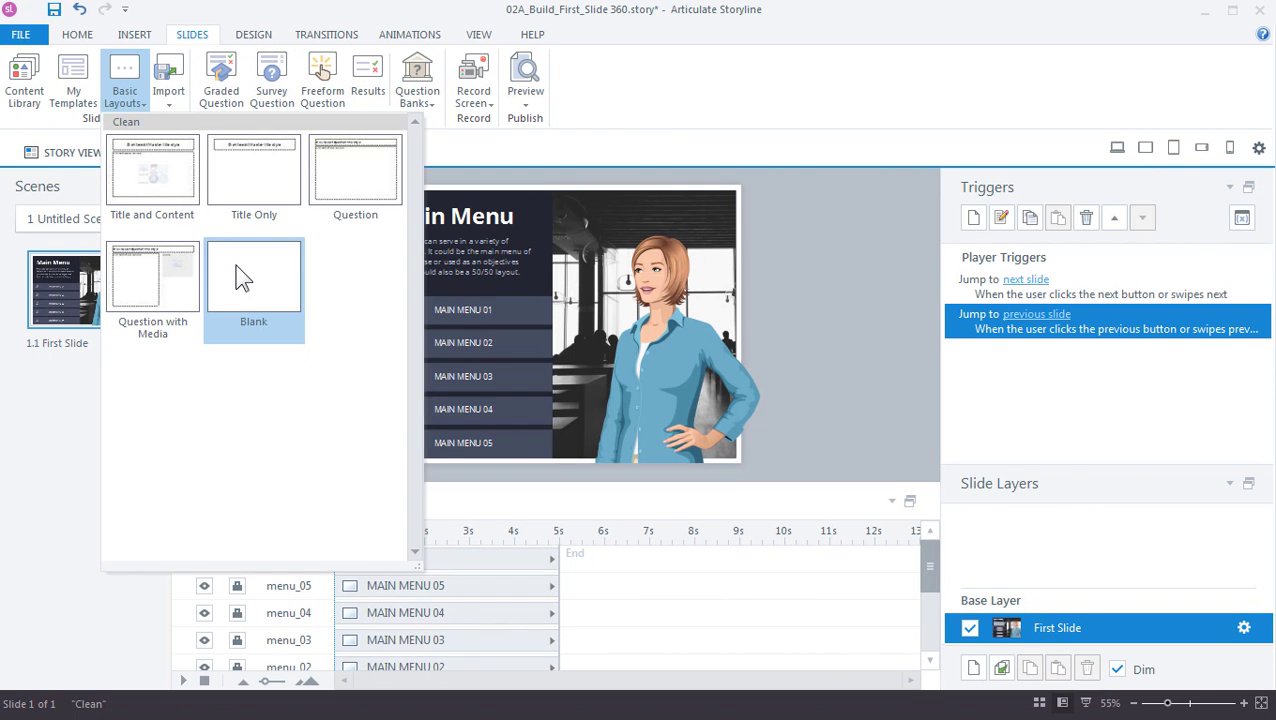
pyautogui.click(240, 277)
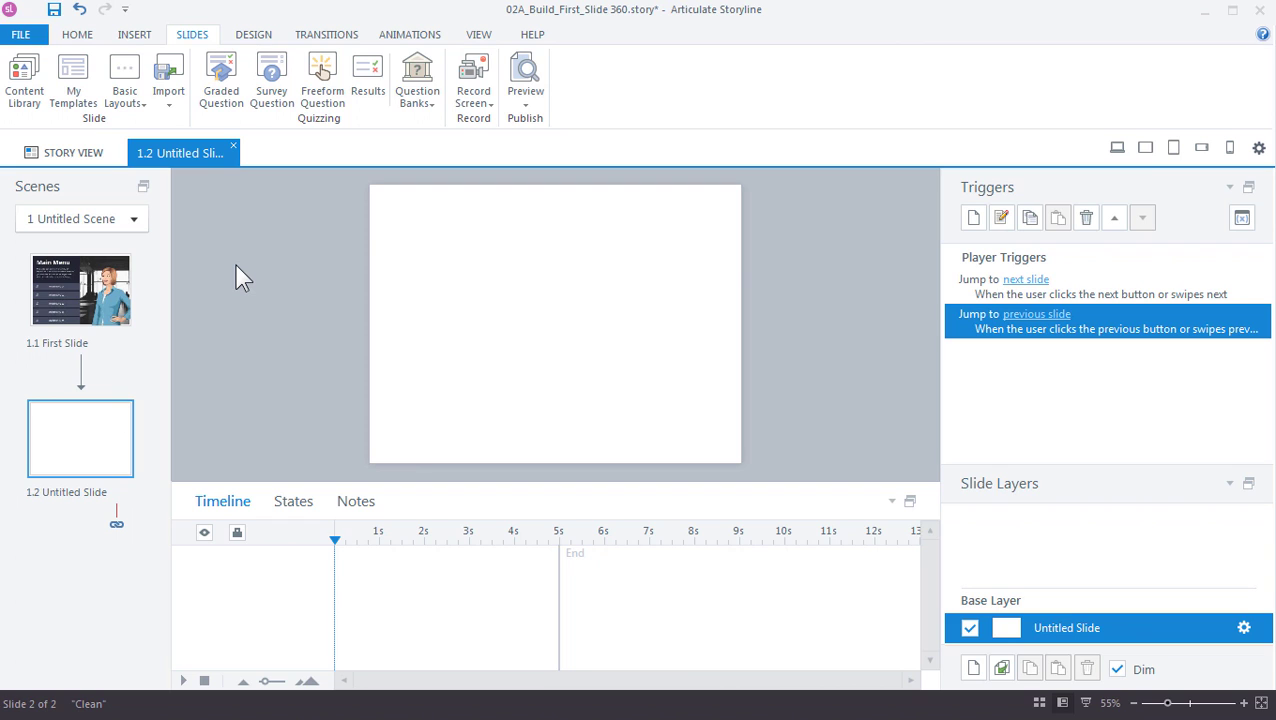
pyautogui.click(111, 282)
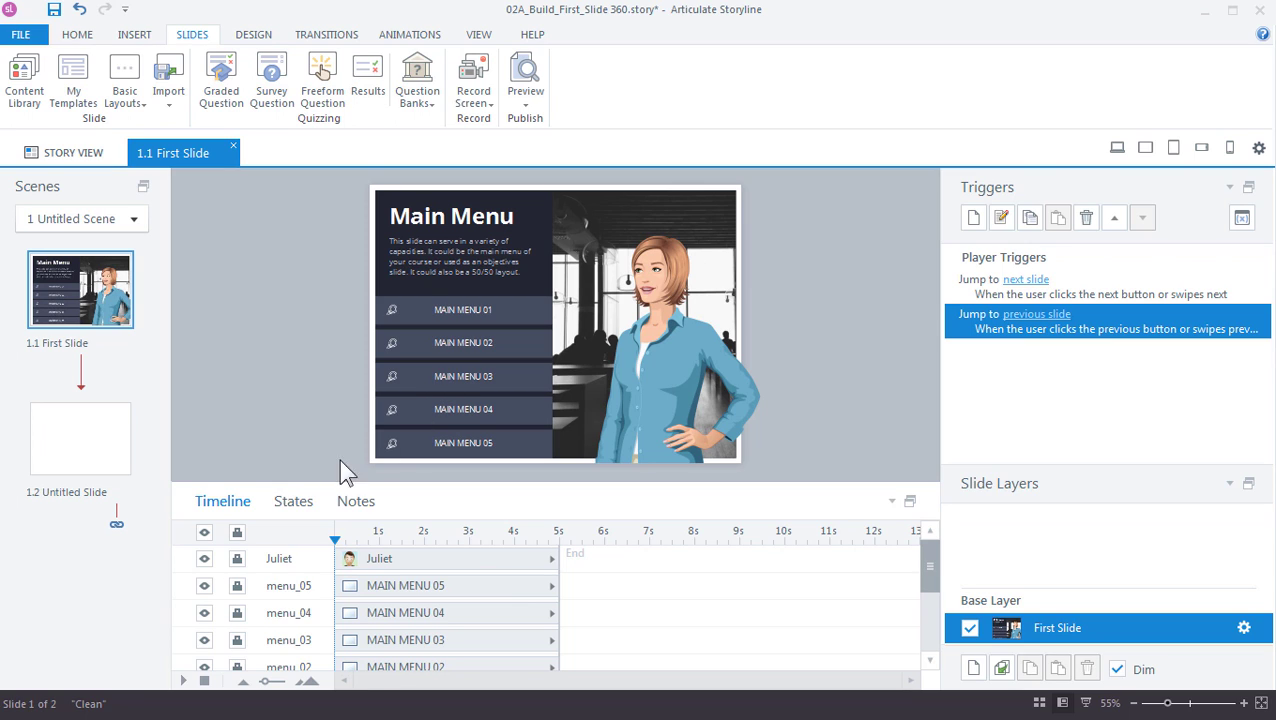
pyautogui.click(84, 452)
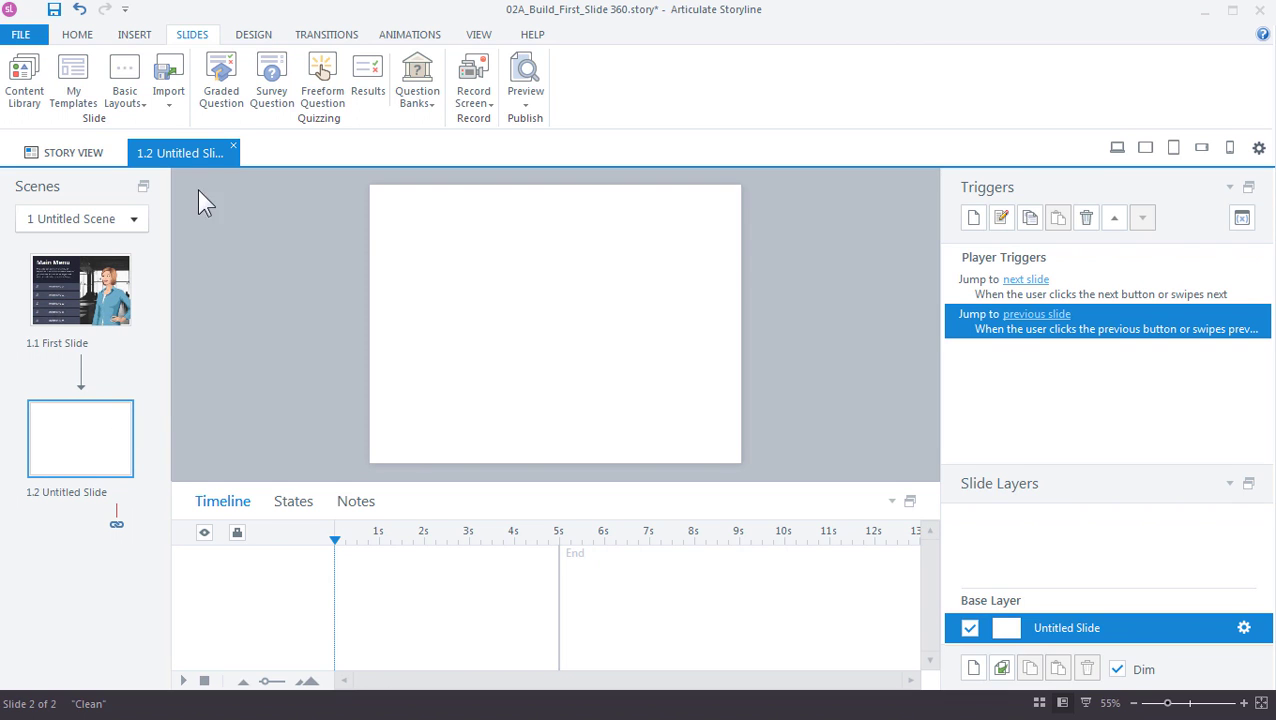
# Step: Draw a rectangle near the slide's top-left corner
pyautogui.click(140, 38)
pyautogui.click(198, 85)
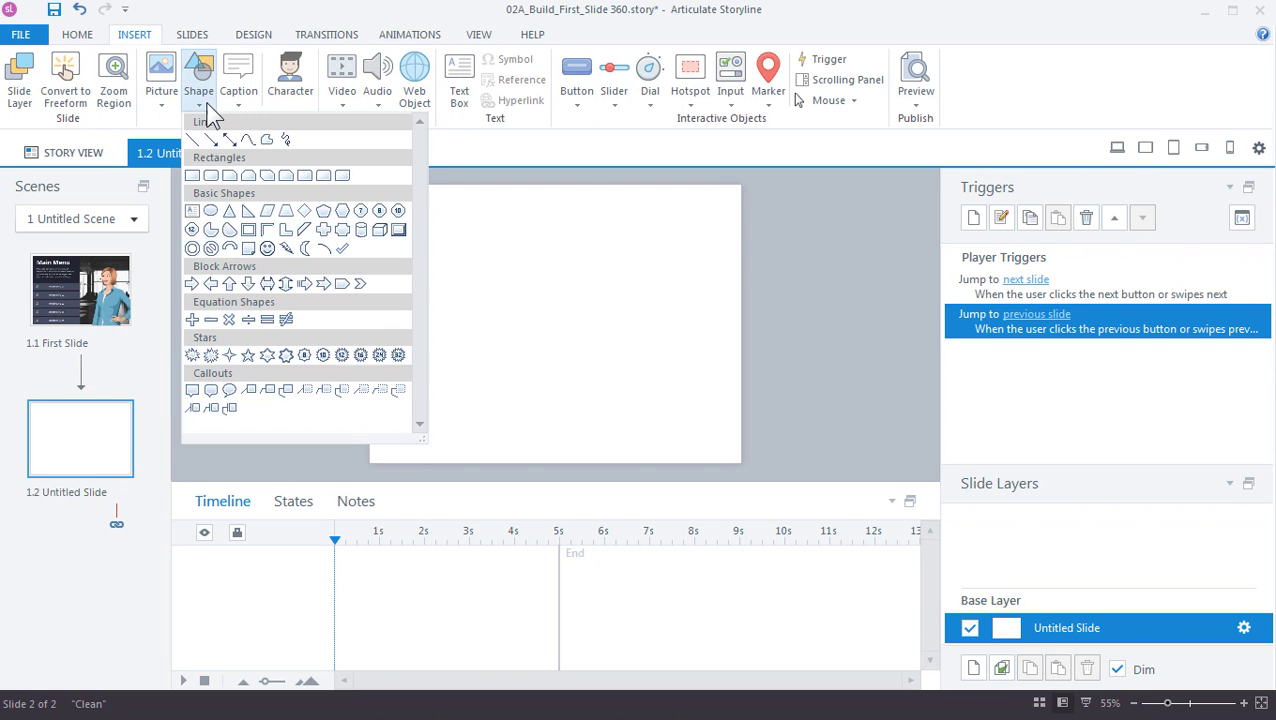
pyautogui.click(192, 175)
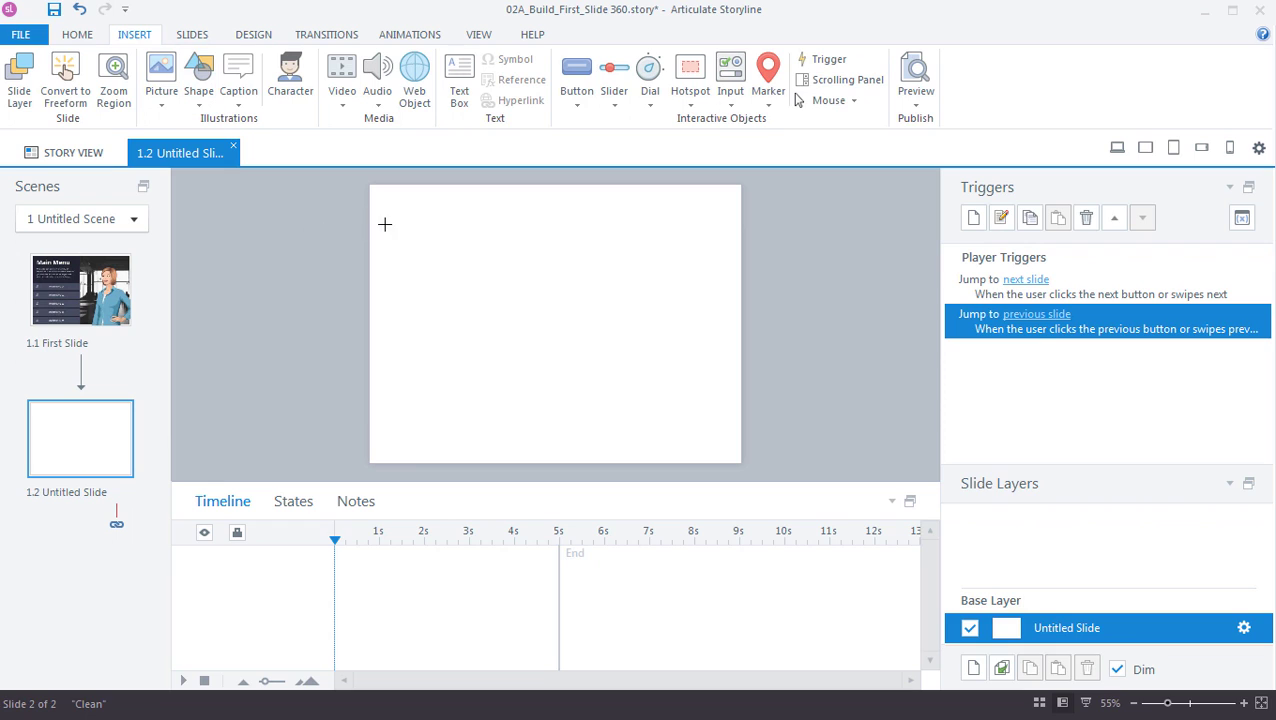
pyautogui.moveTo(385, 224); pyautogui.dragTo(508, 287)
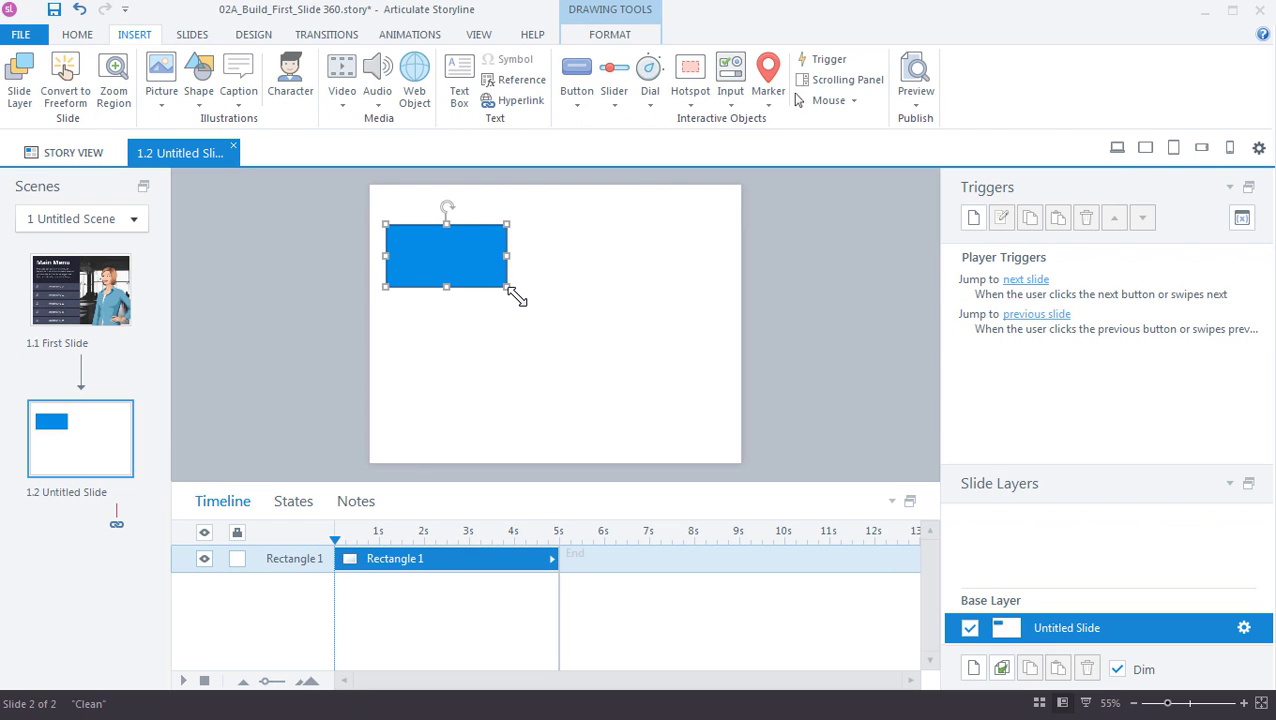
# Step: Give the rectangle no outline and a dark navy fill, and stretch it to cover the 720 × 540 slide
pyautogui.hotkey('alt', 'g')
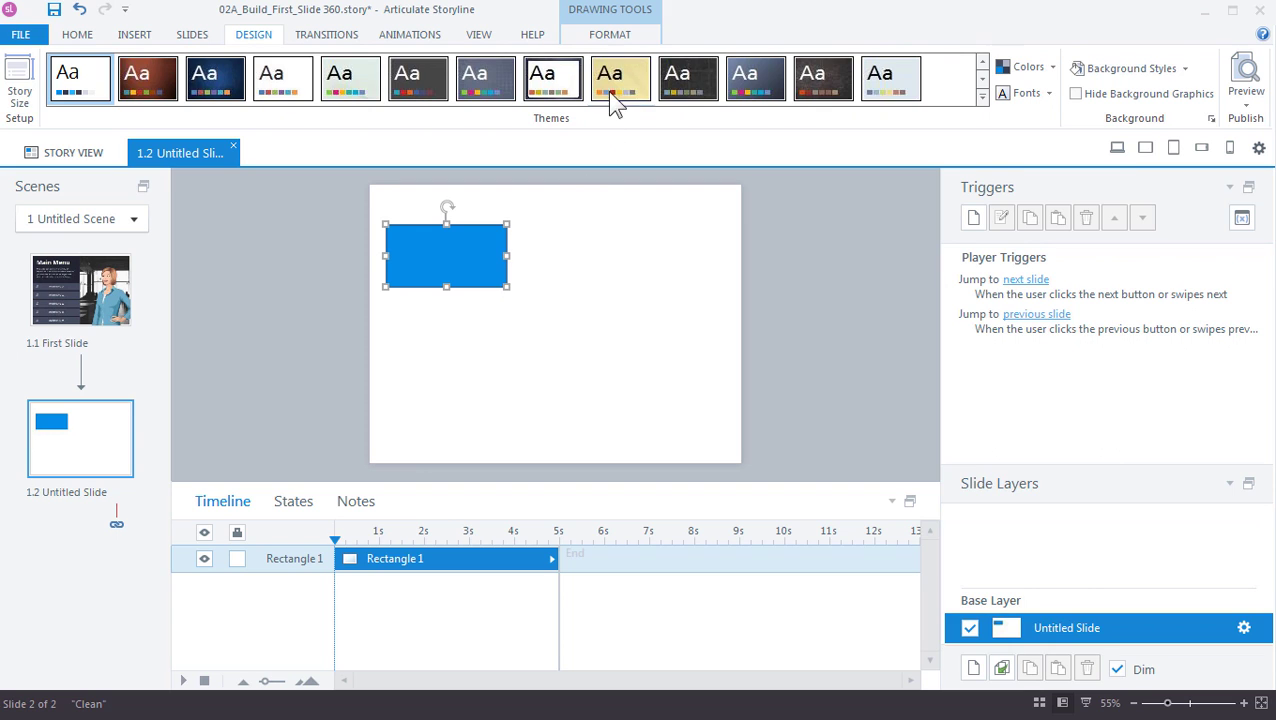
pyautogui.click(609, 35)
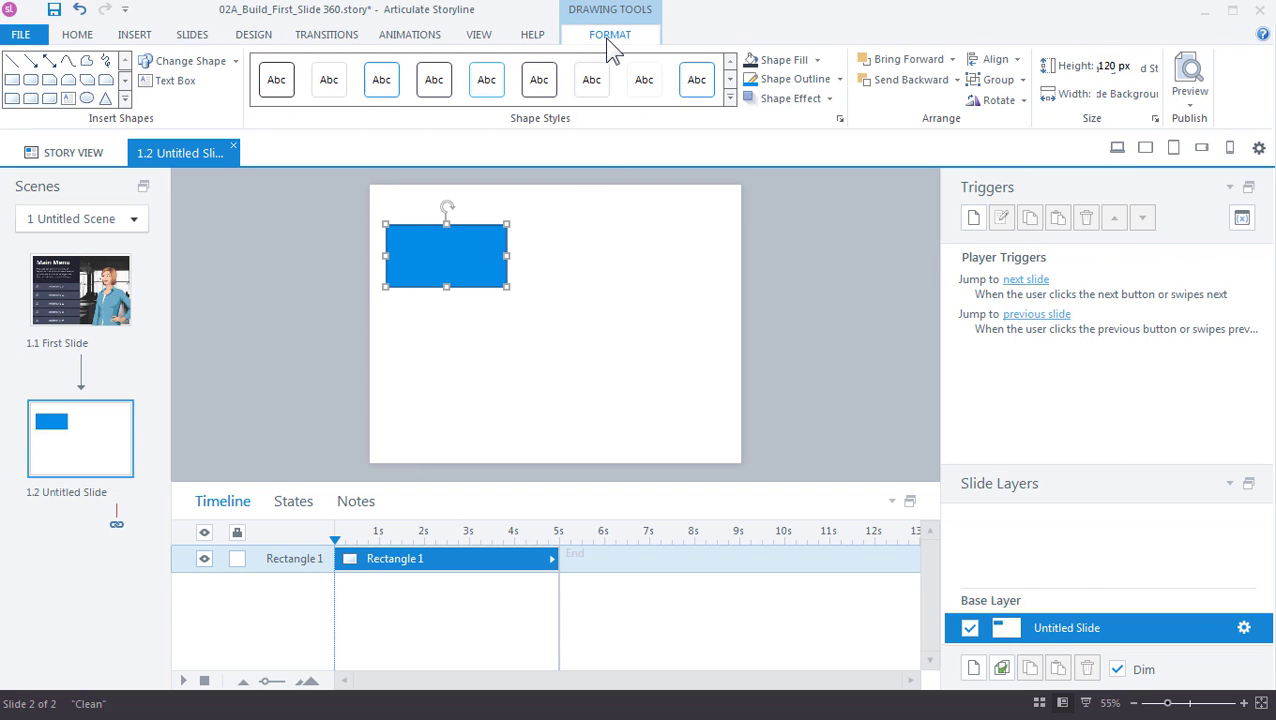
pyautogui.click(839, 79)
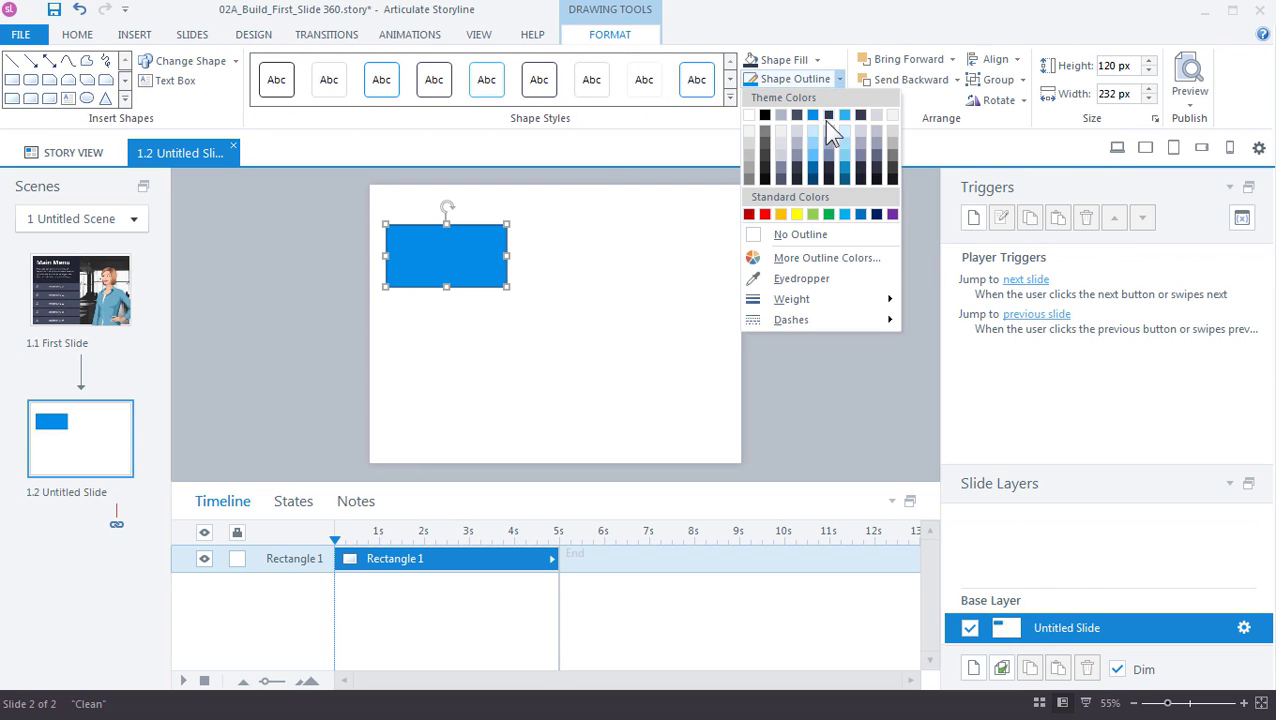
pyautogui.click(816, 242)
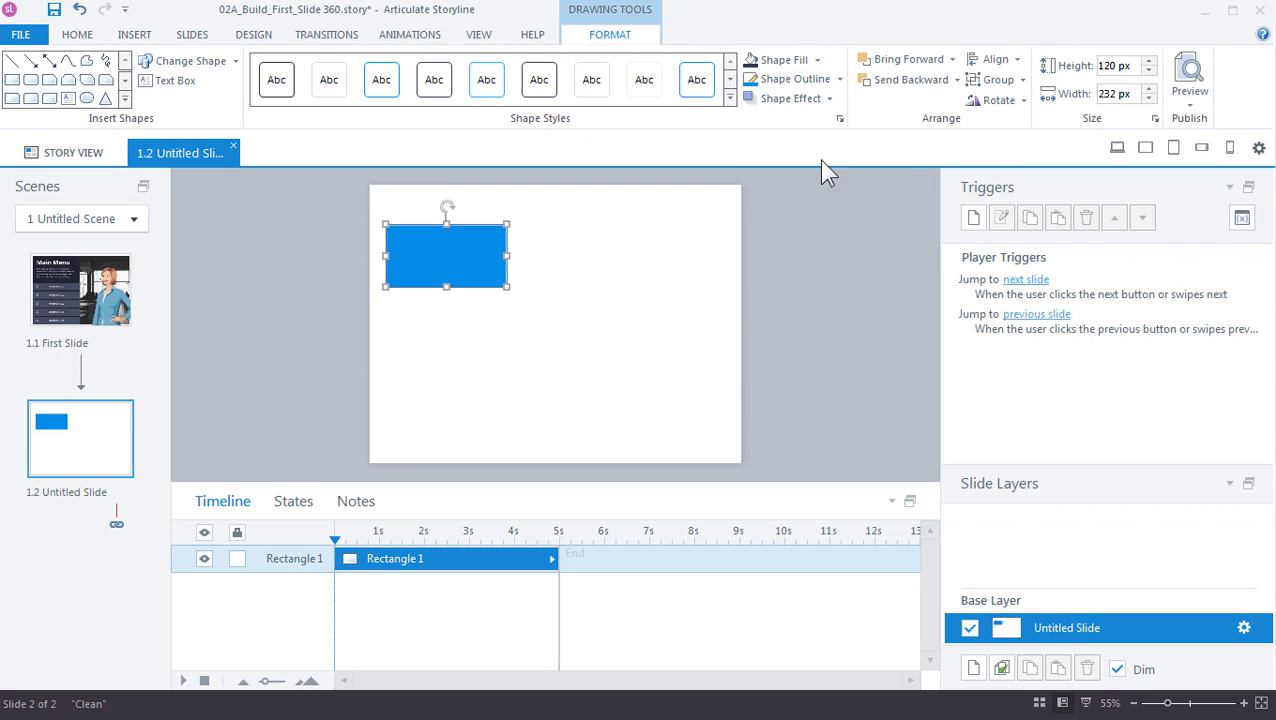
pyautogui.click(815, 61)
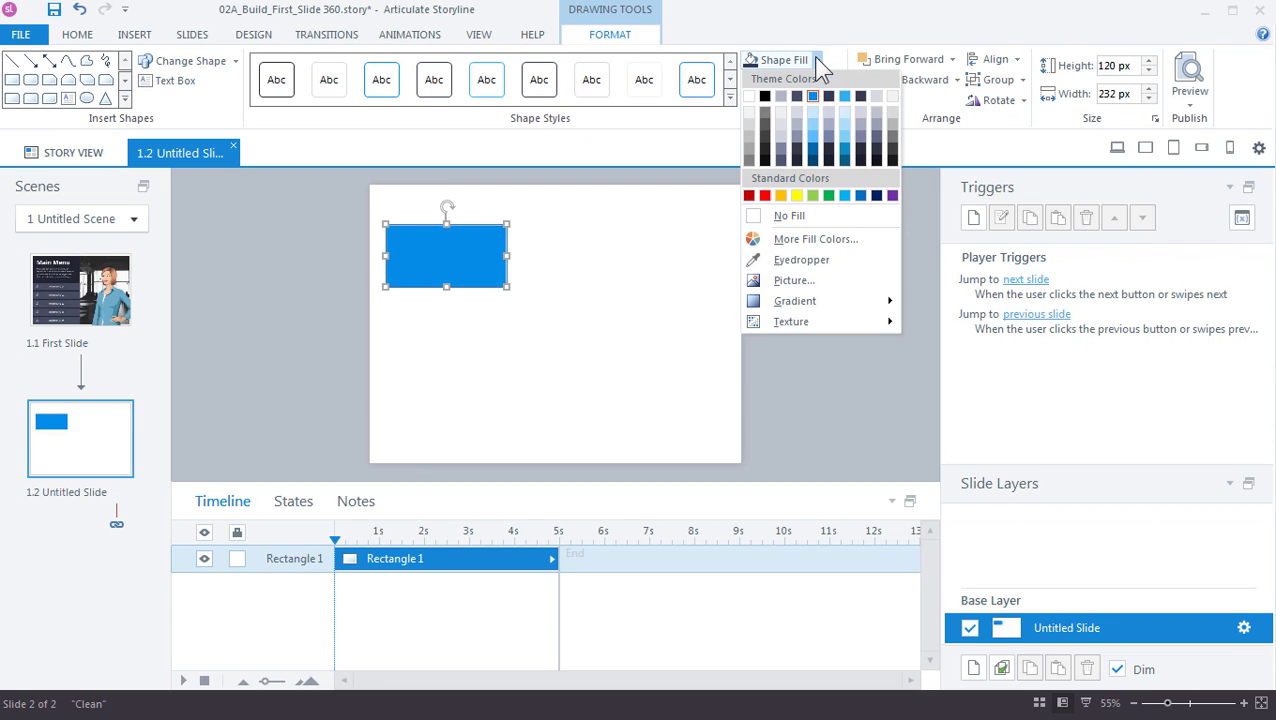
pyautogui.click(797, 160)
pyautogui.moveTo(460, 249); pyautogui.dragTo(445, 213)
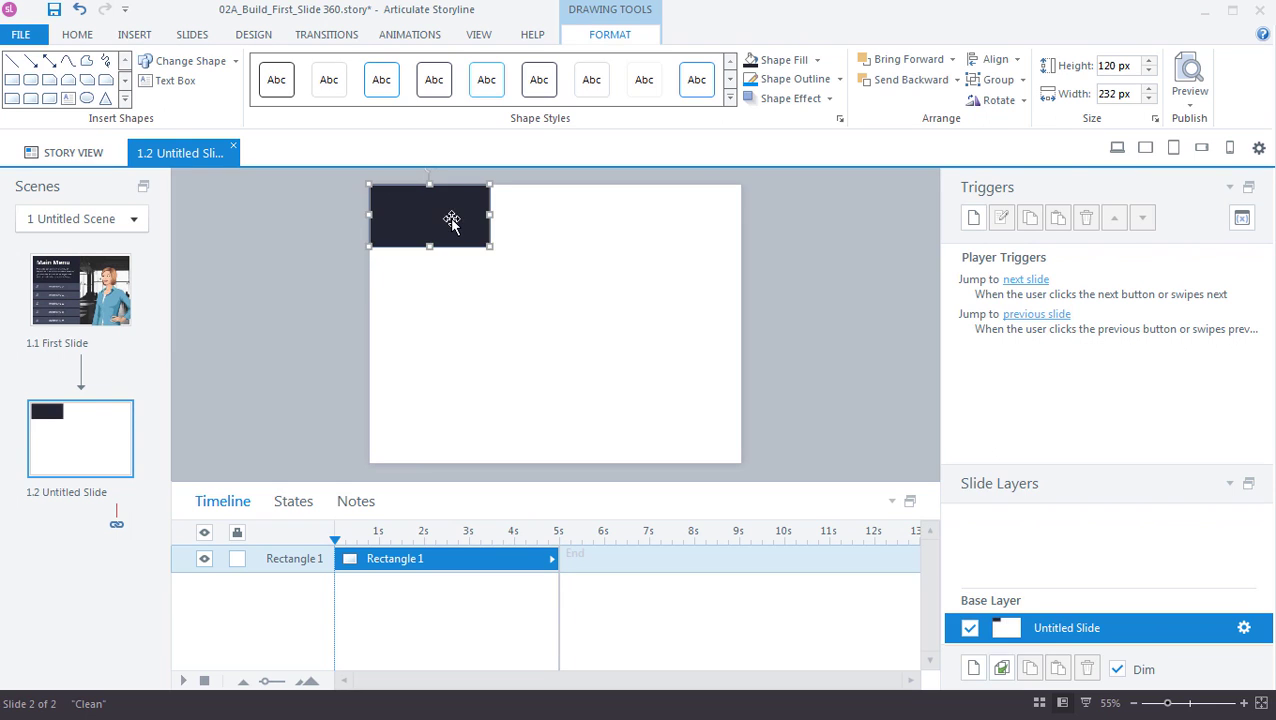
pyautogui.moveTo(370, 185); pyautogui.dragTo(740, 463)
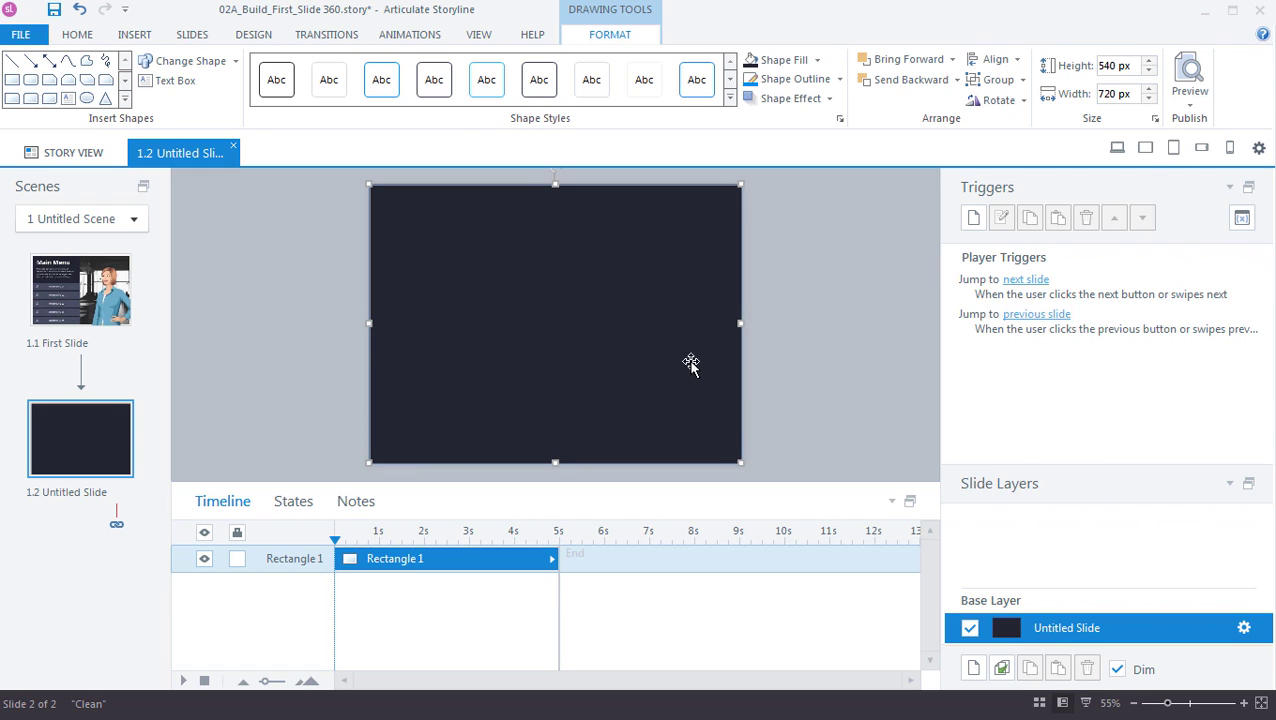
# Step: Resize the rectangle to height 520 and width 700 px in Size and Position, then nudge it down slightly
pyautogui.rightClick(605, 263)
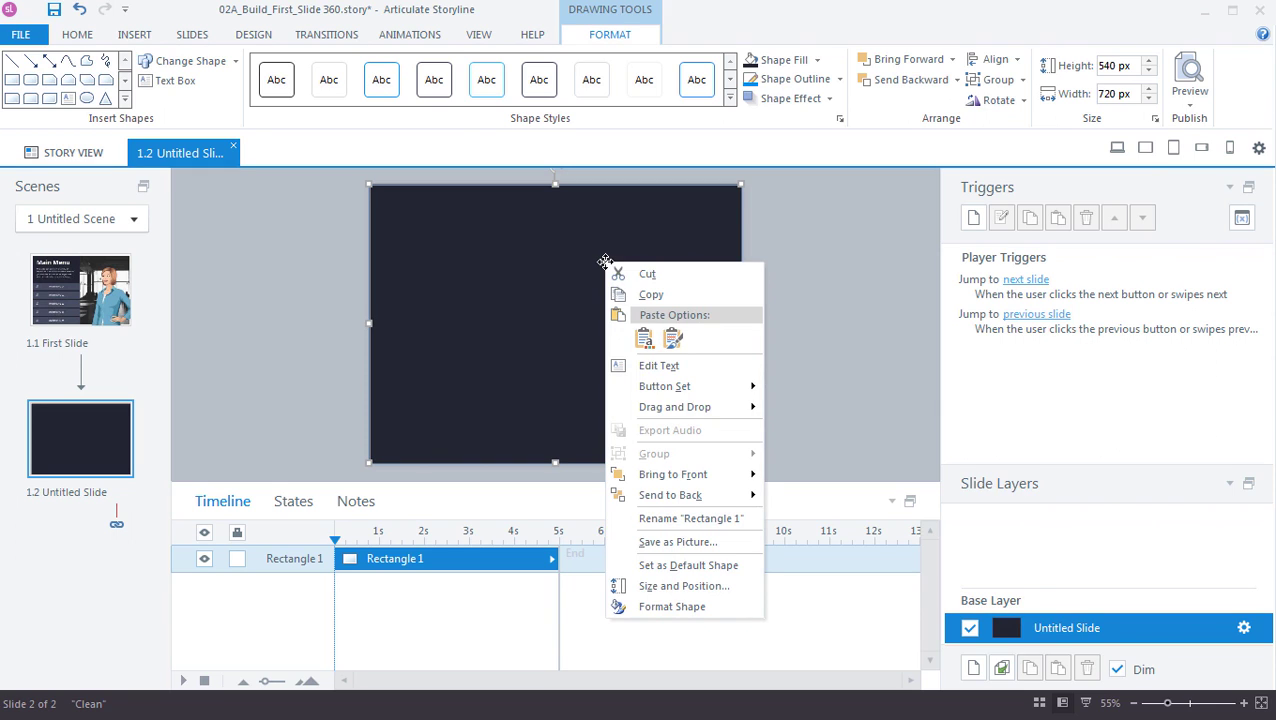
pyautogui.click(684, 586)
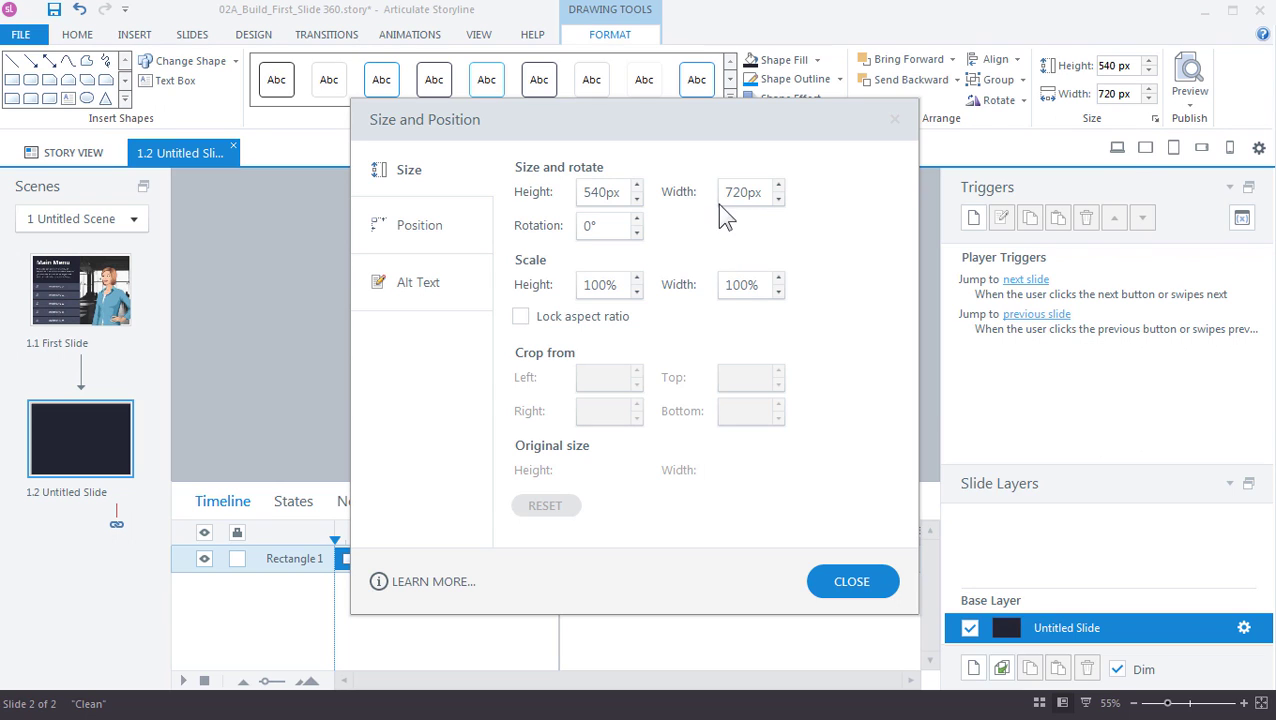
pyautogui.click(444, 230)
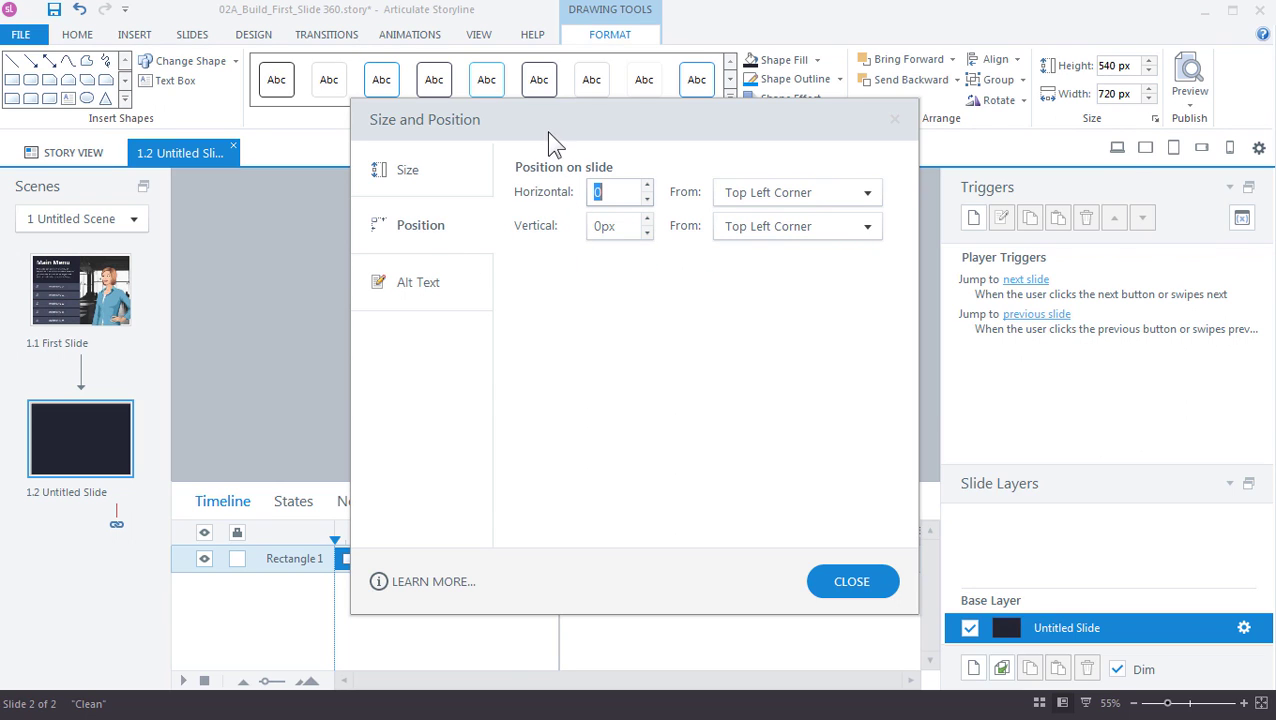
pyautogui.moveTo(564, 136); pyautogui.dragTo(727, 118)
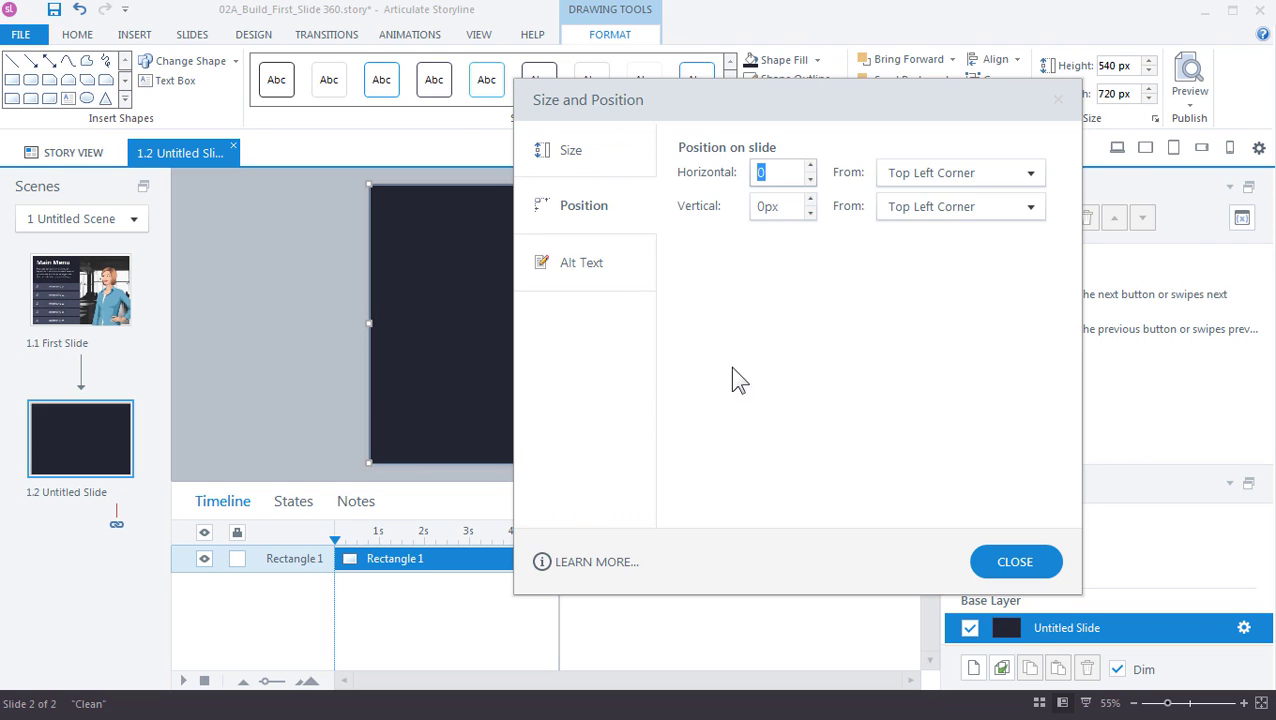
pyautogui.click(598, 152)
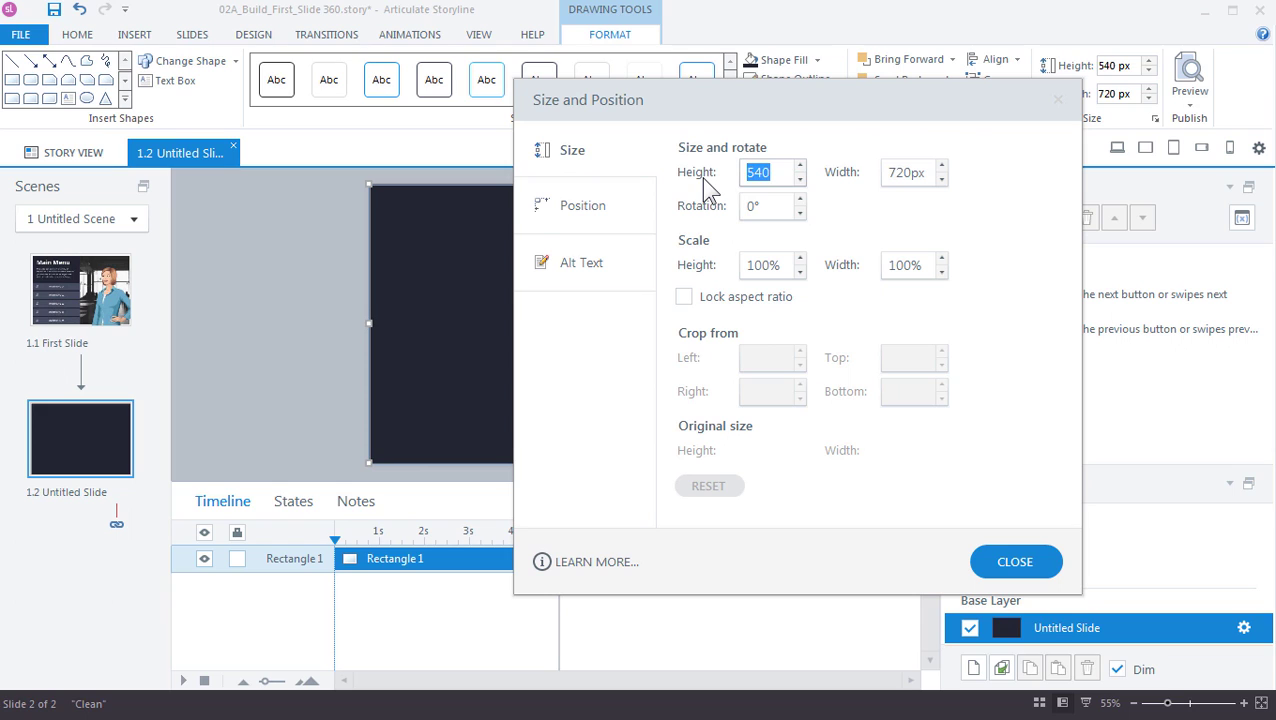
pyautogui.write('520')
pyautogui.press('Tab')
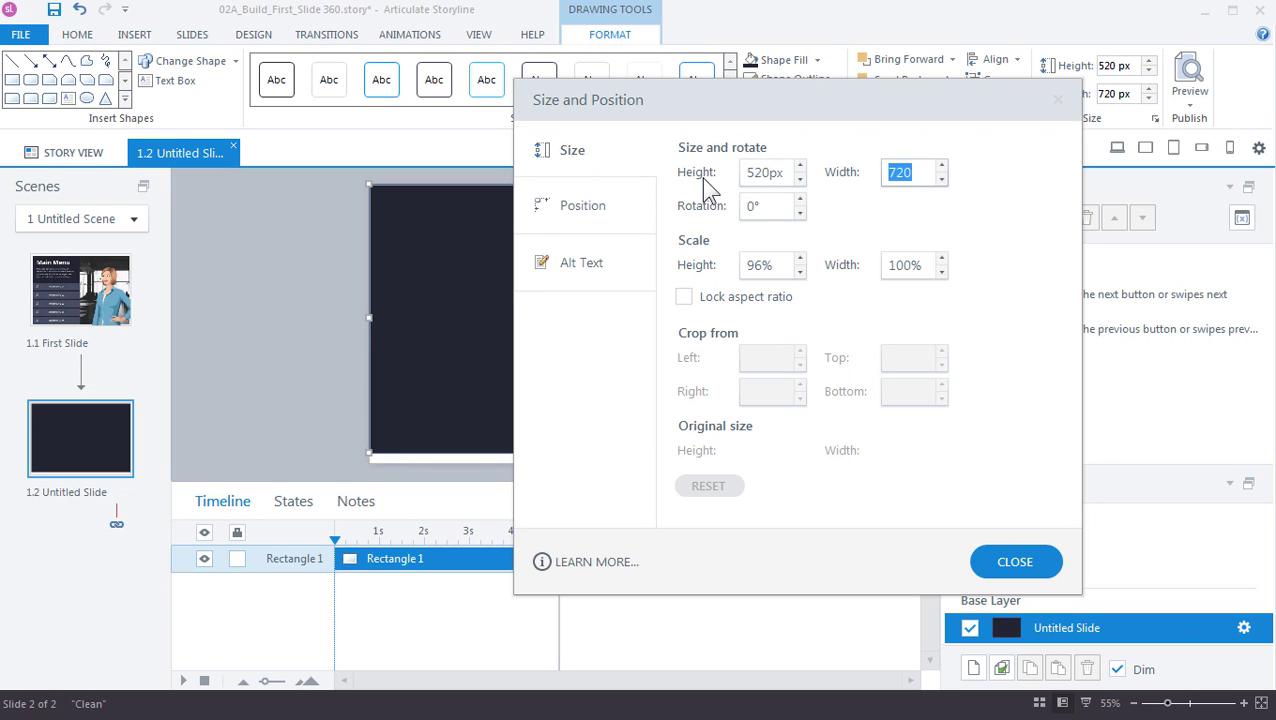
pyautogui.write('700')
pyautogui.click(1017, 560)
pyautogui.moveTo(640, 327); pyautogui.dragTo(641, 331)
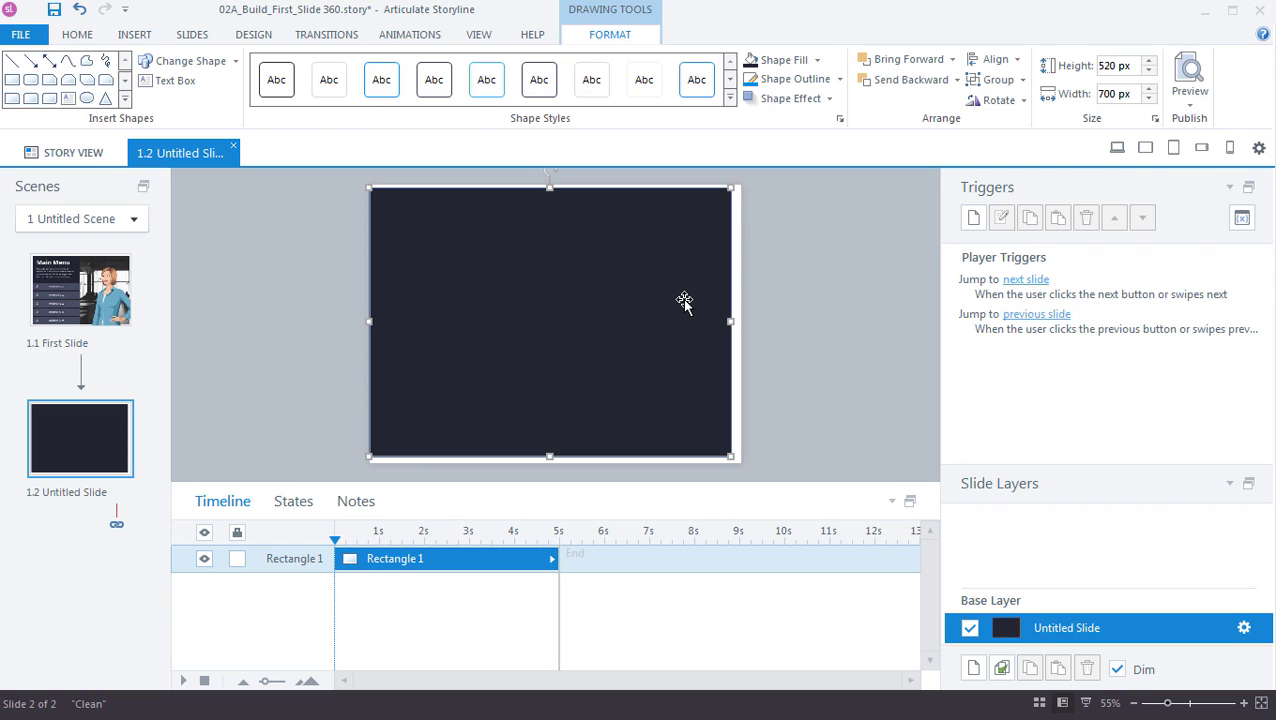
# Step: Center the rectangle on the slide with Align Center and Align Middle
pyautogui.click(995, 60)
pyautogui.click(1043, 105)
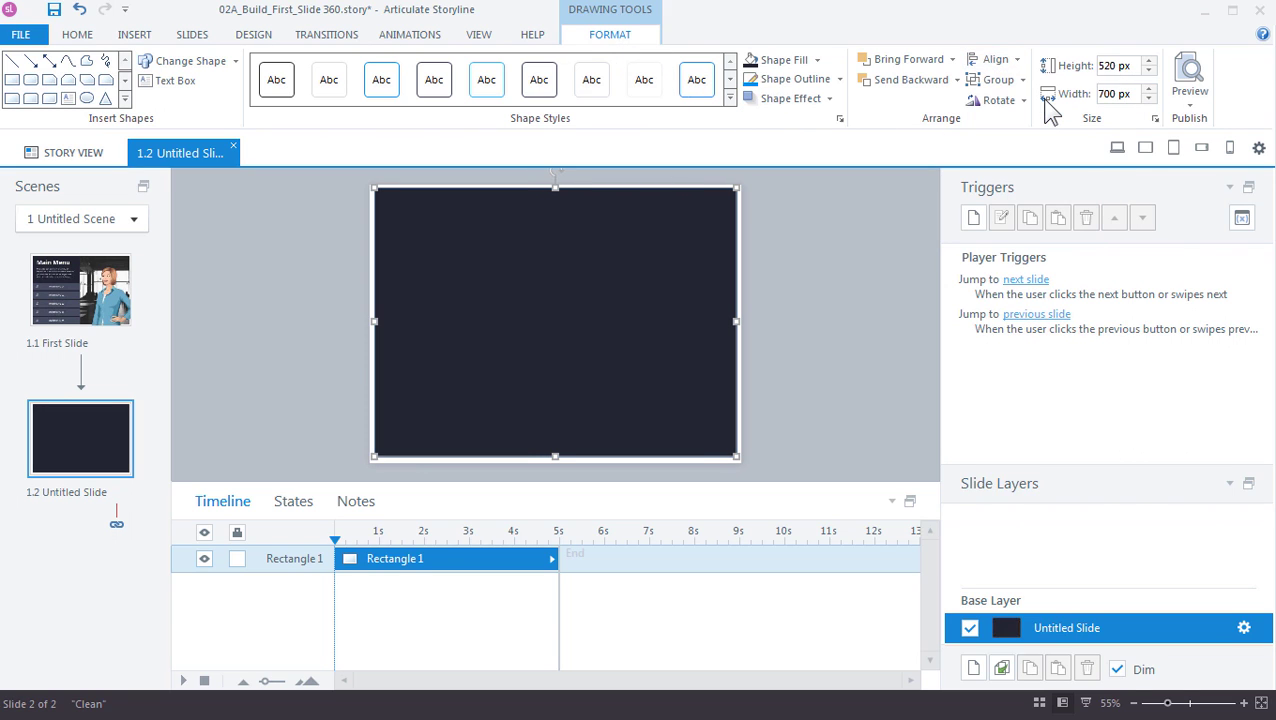
pyautogui.click(995, 60)
pyautogui.click(1027, 168)
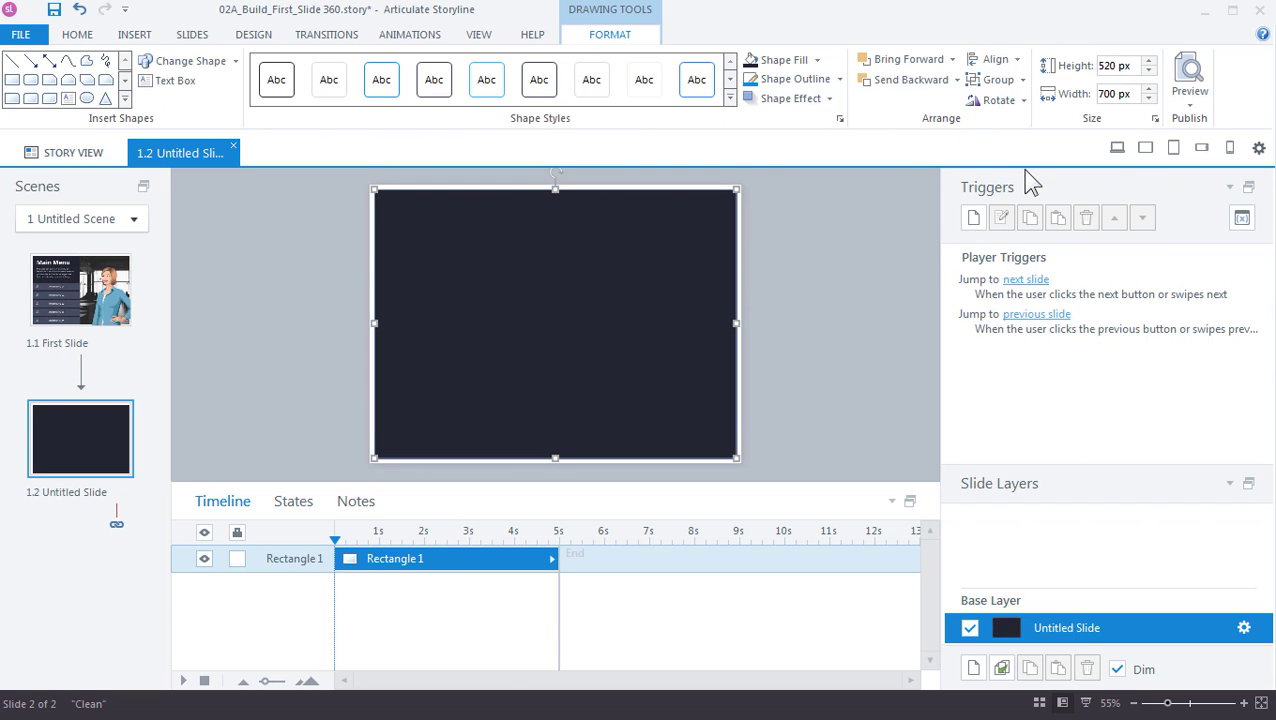
pyautogui.click(826, 320)
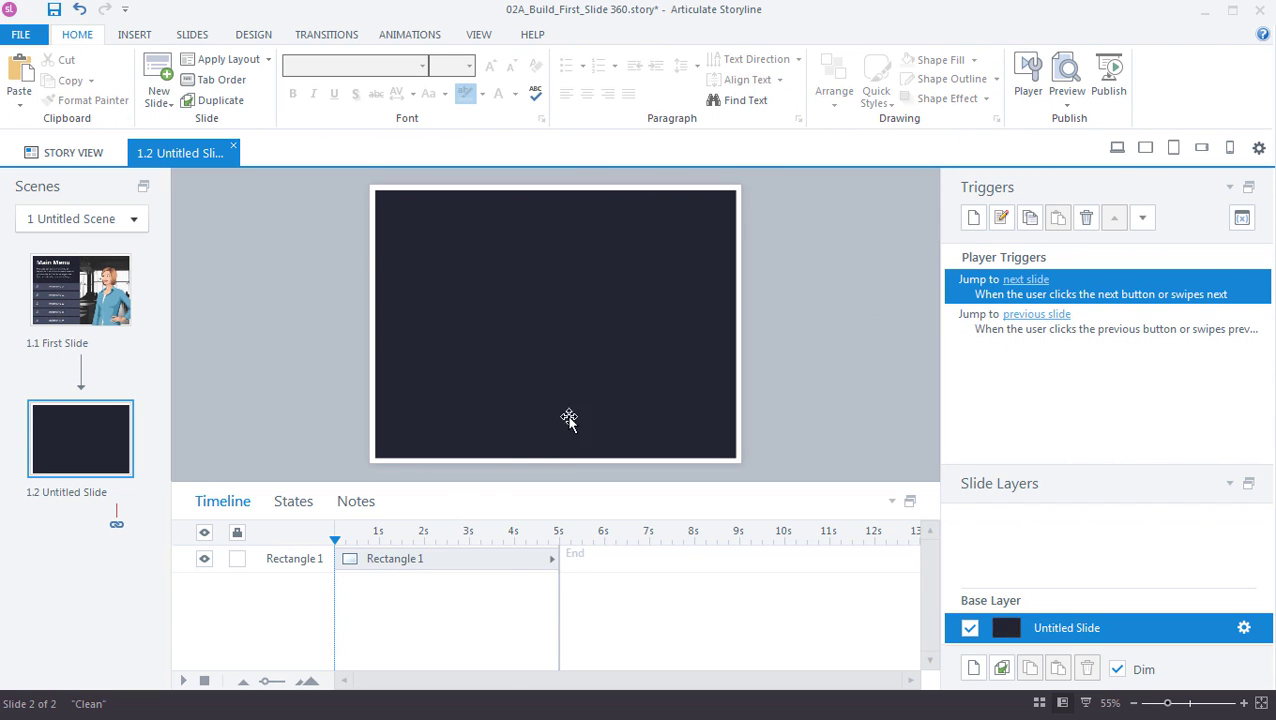
# Step: Rename the rectangle to bg_shape in the timeline and lock it
pyautogui.doubleClick(283, 558)
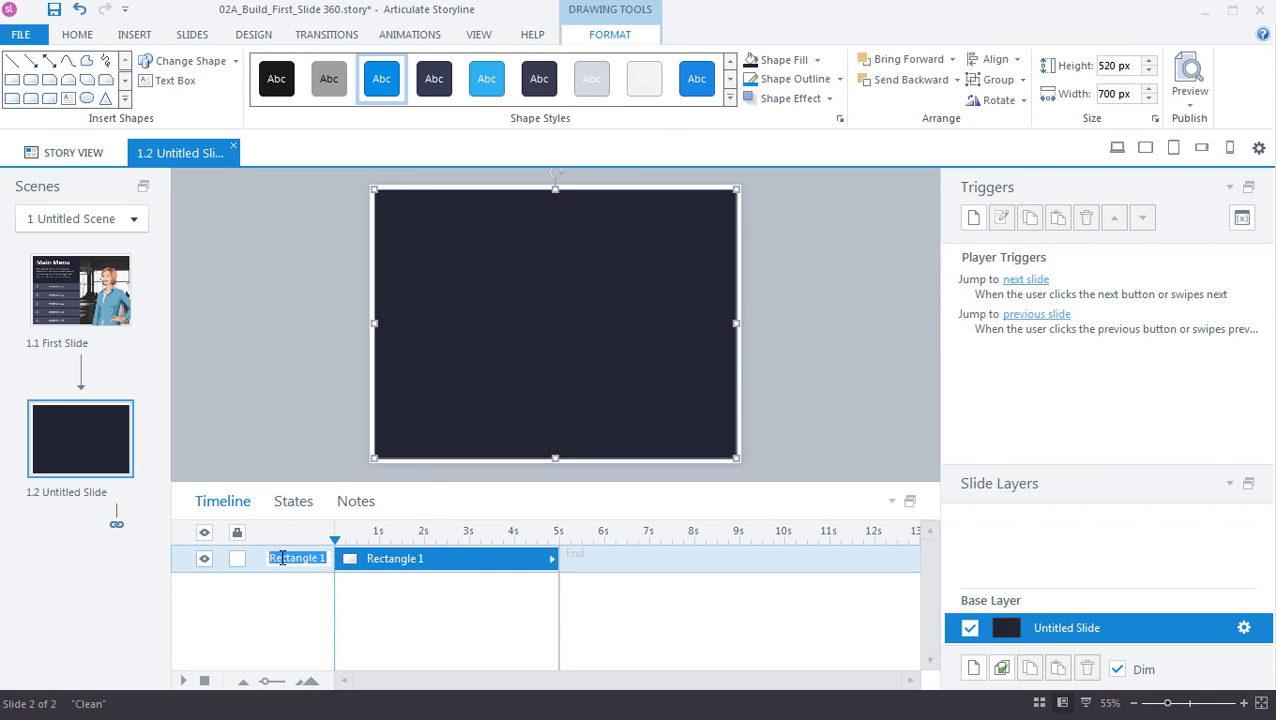
pyautogui.write('bg_shape')
pyautogui.press('Return')
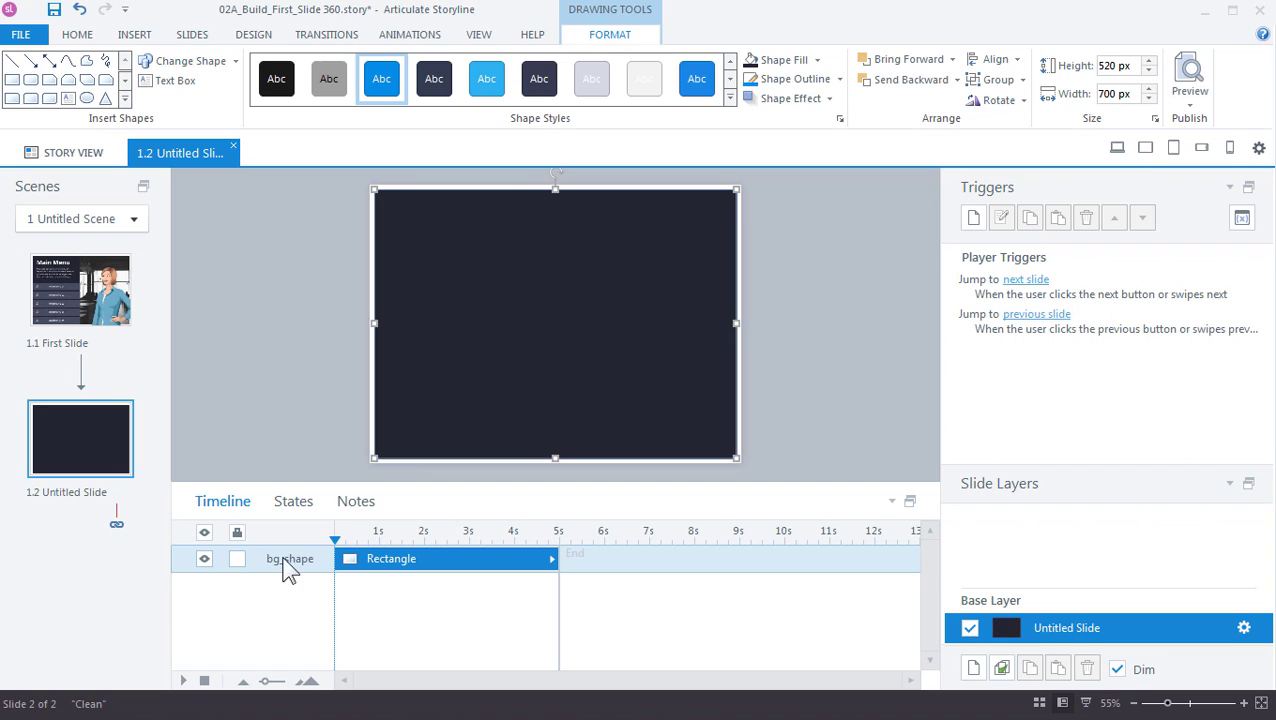
pyautogui.click(237, 557)
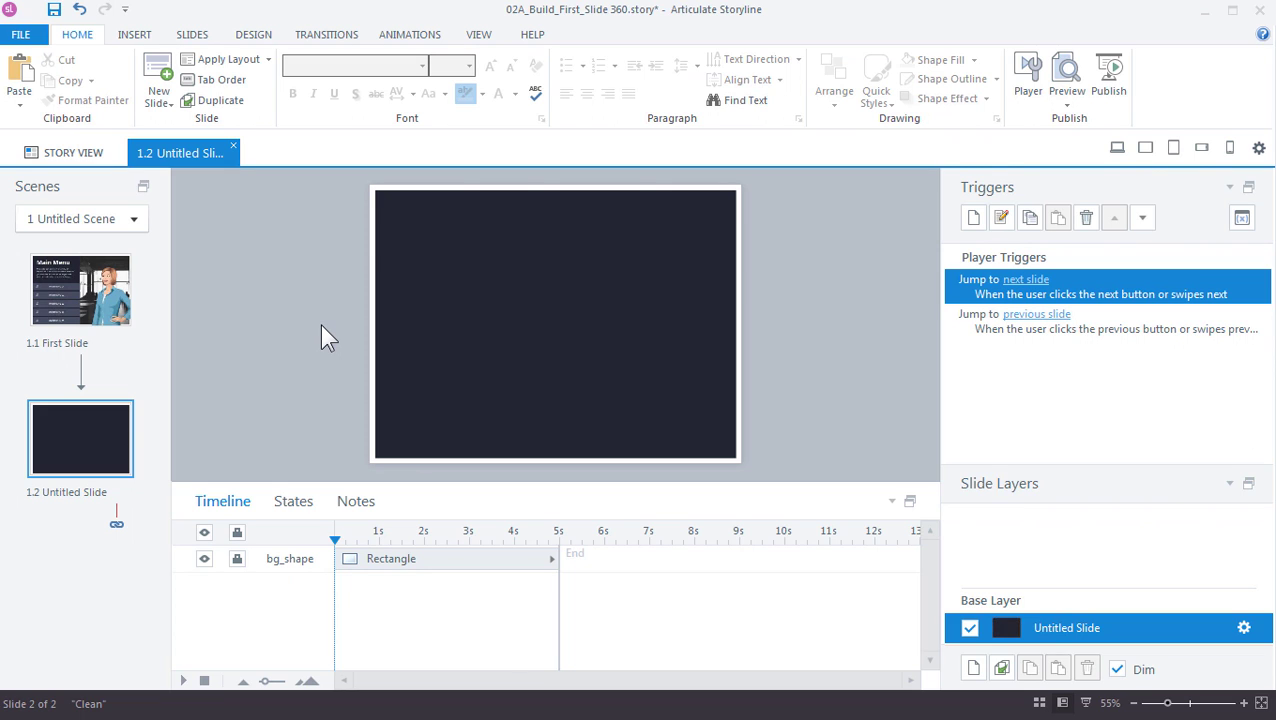
# Step: Insert the office-windows.jpg picture from the Images folder onto slide 1.2
pyautogui.click(134, 35)
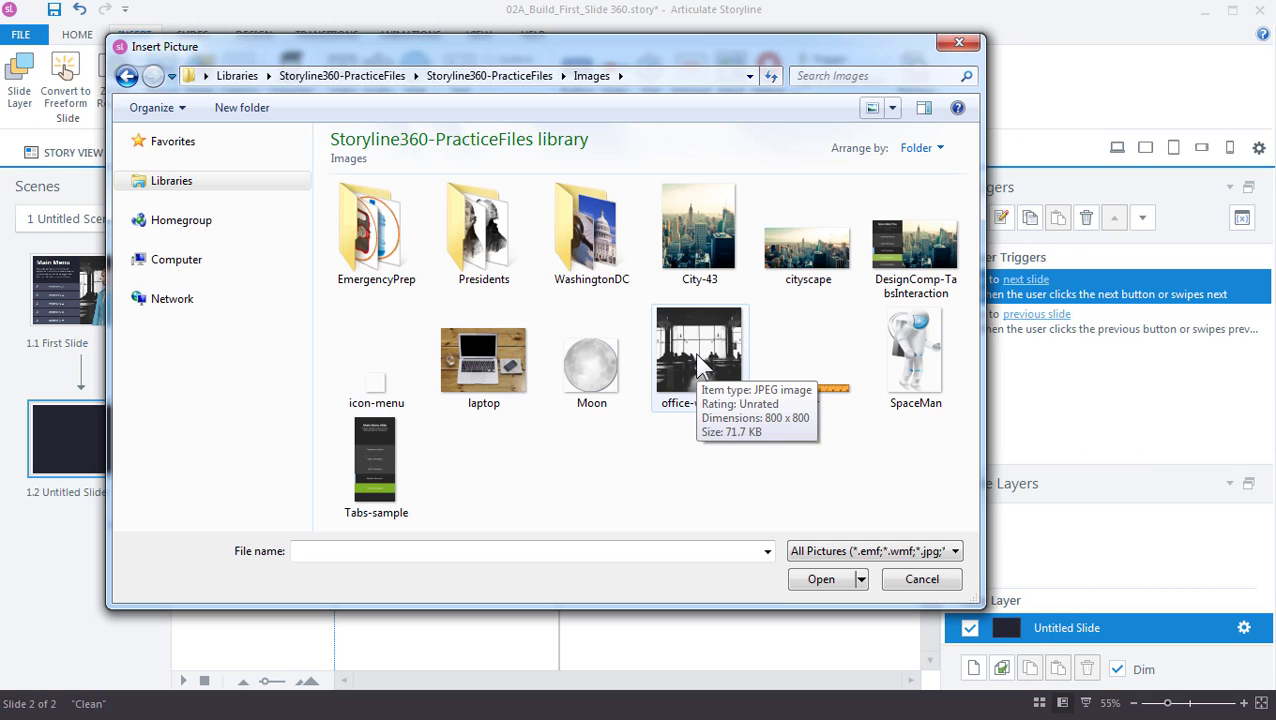
pyautogui.click(697, 356)
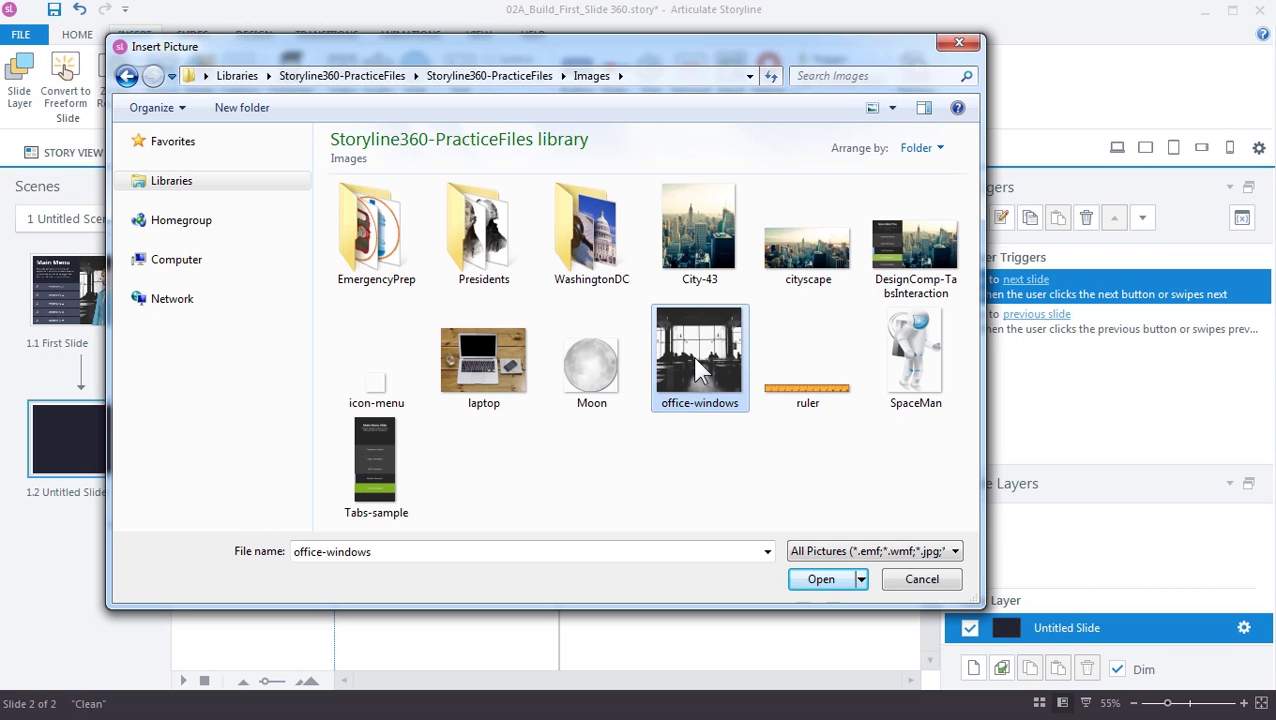
pyautogui.click(815, 582)
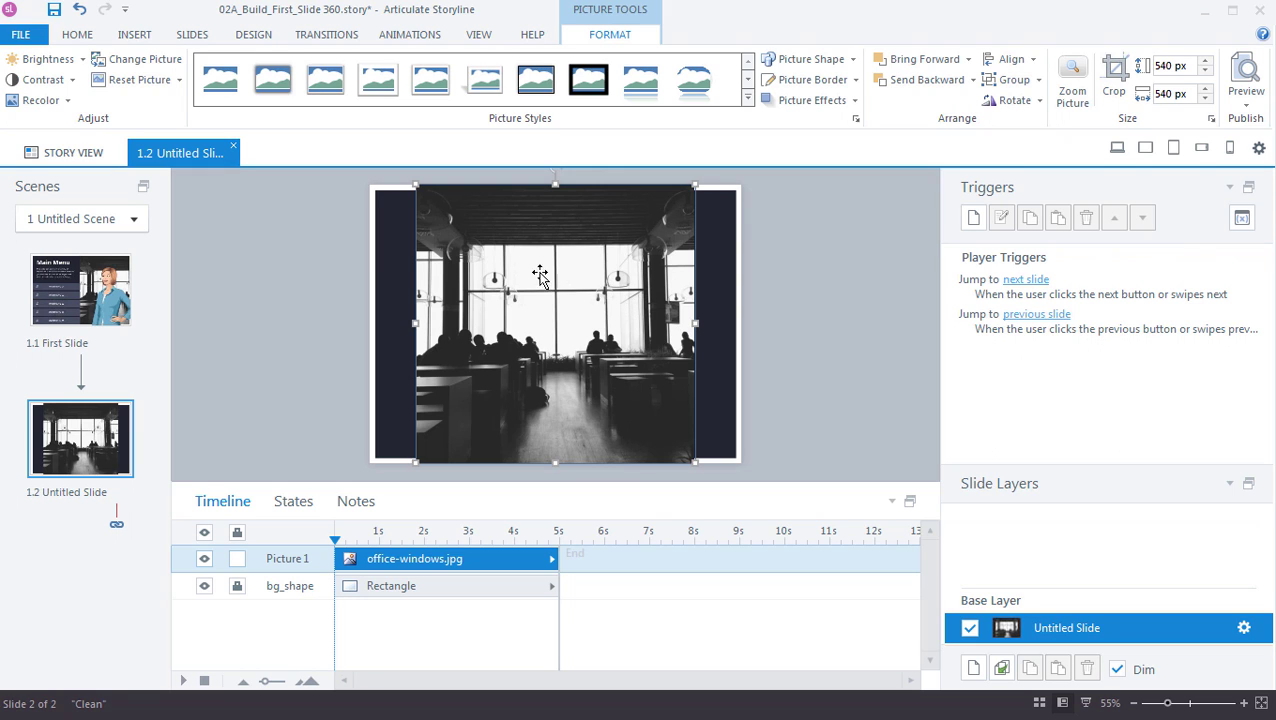
# Step: Resize the office-windows photo by its corner handles to 520 px tall
pyautogui.moveTo(441, 222); pyautogui.dragTo(461, 223)
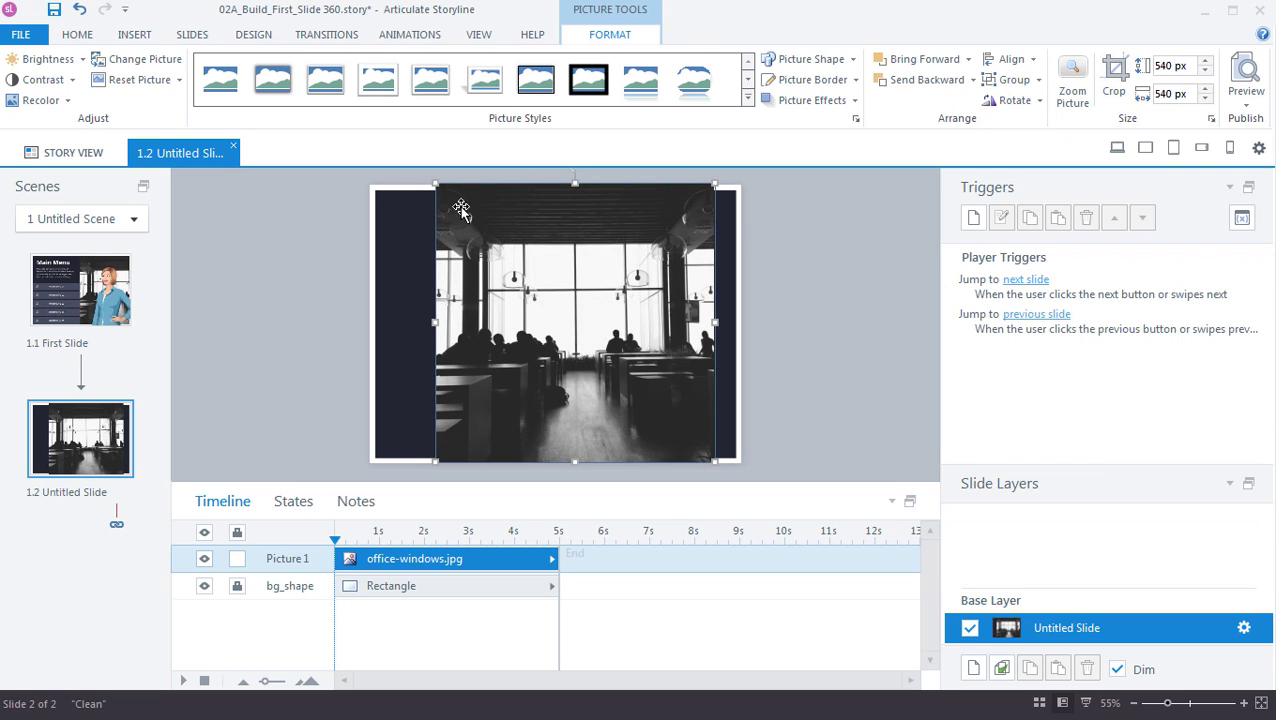
pyautogui.click(437, 185)
pyautogui.moveTo(437, 185); pyautogui.dragTo(443, 190)
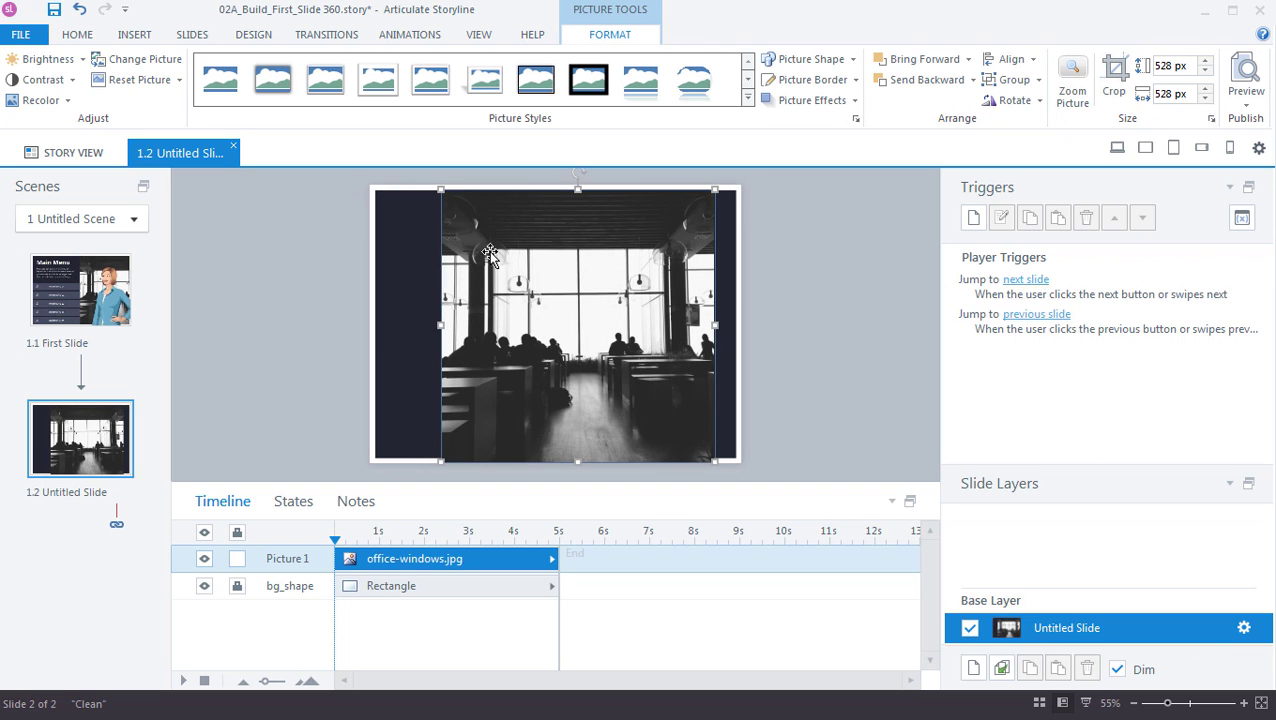
pyautogui.moveTo(712, 460); pyautogui.dragTo(678, 424)
pyautogui.moveTo(630, 298); pyautogui.dragTo(628, 293)
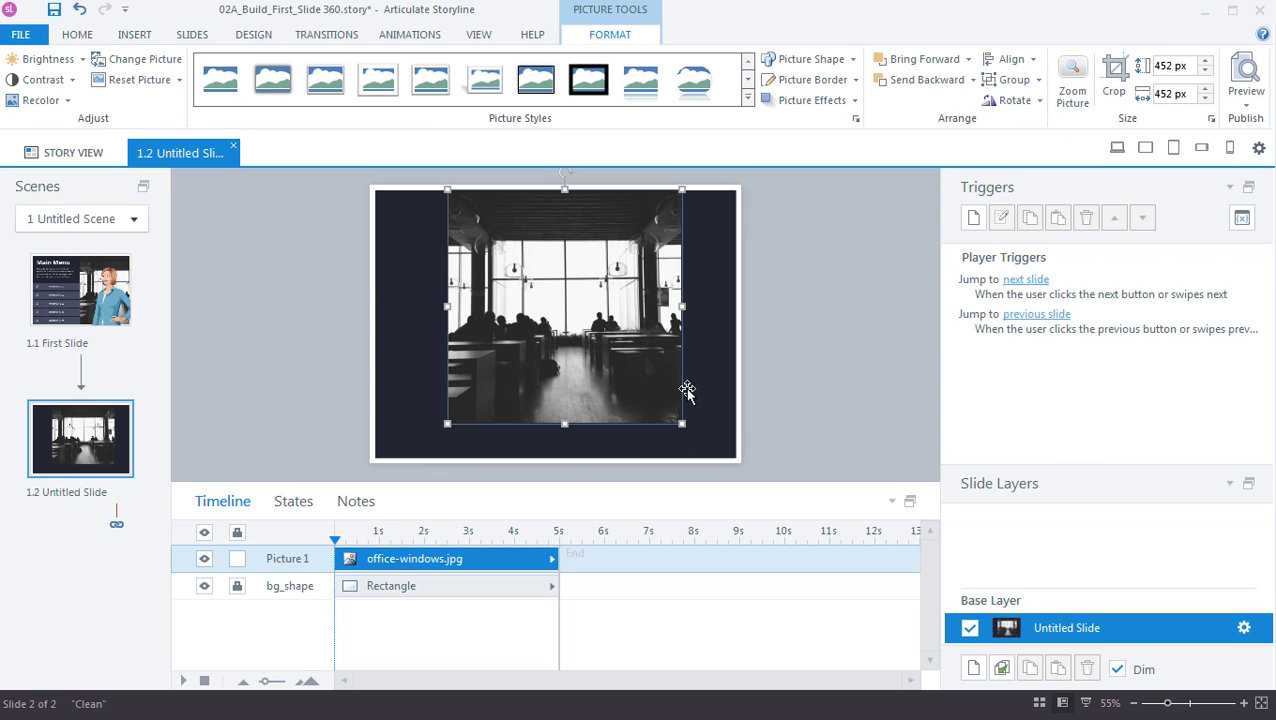
pyautogui.moveTo(683, 425); pyautogui.dragTo(734, 460)
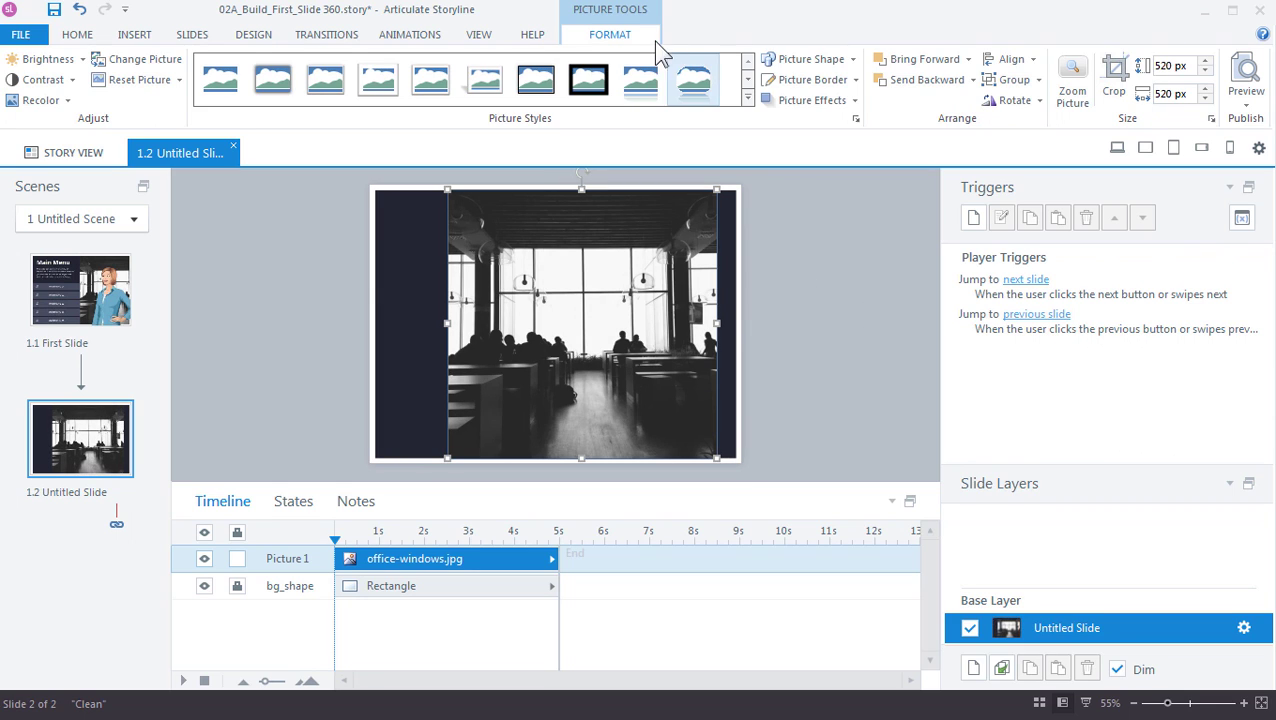
# Step: Crop the photo's right side to 357 × 520 px and place it along the slide's right edge
pyautogui.click(1113, 78)
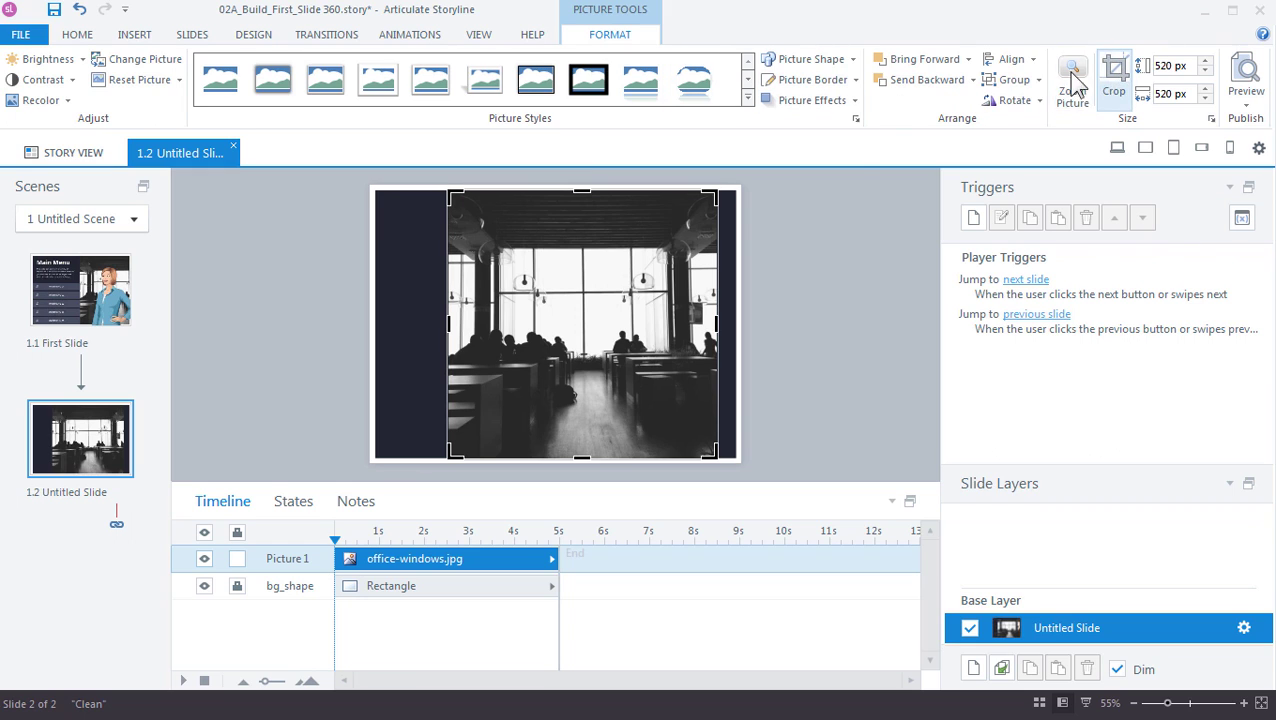
pyautogui.moveTo(717, 322); pyautogui.dragTo(632, 312)
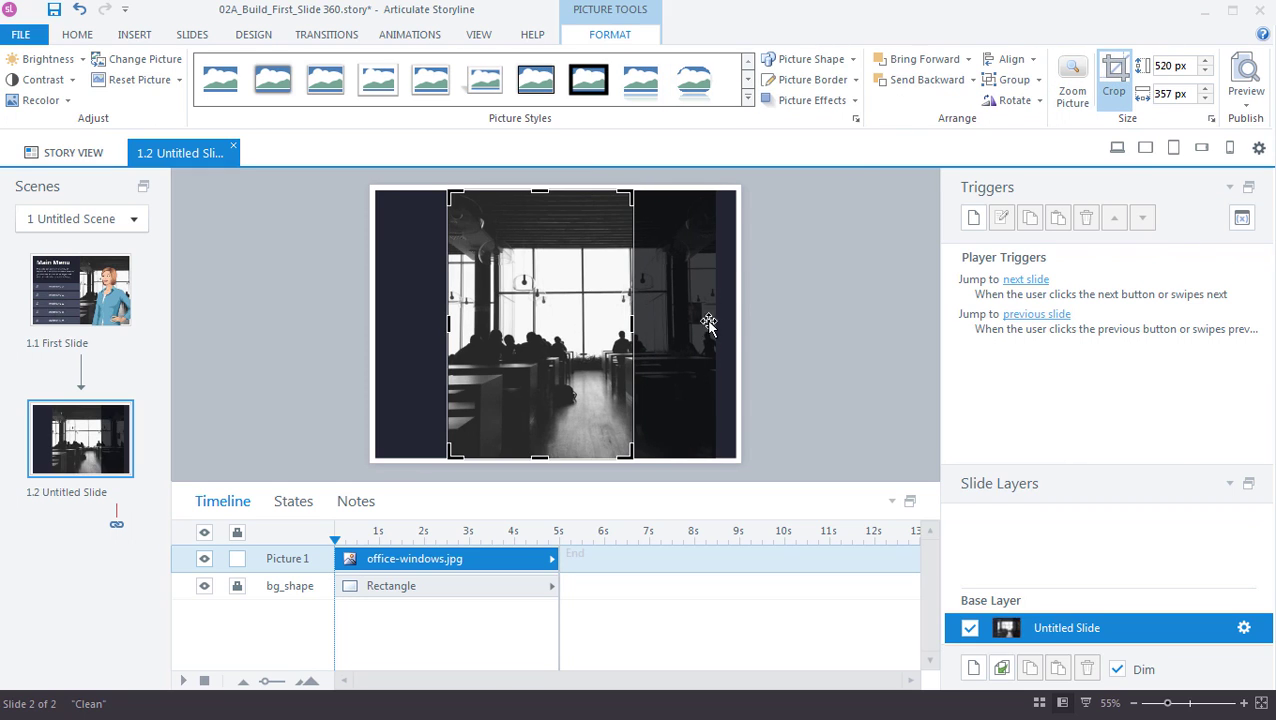
pyautogui.click(764, 317)
pyautogui.moveTo(527, 318); pyautogui.dragTo(632, 315)
pyautogui.click(783, 326)
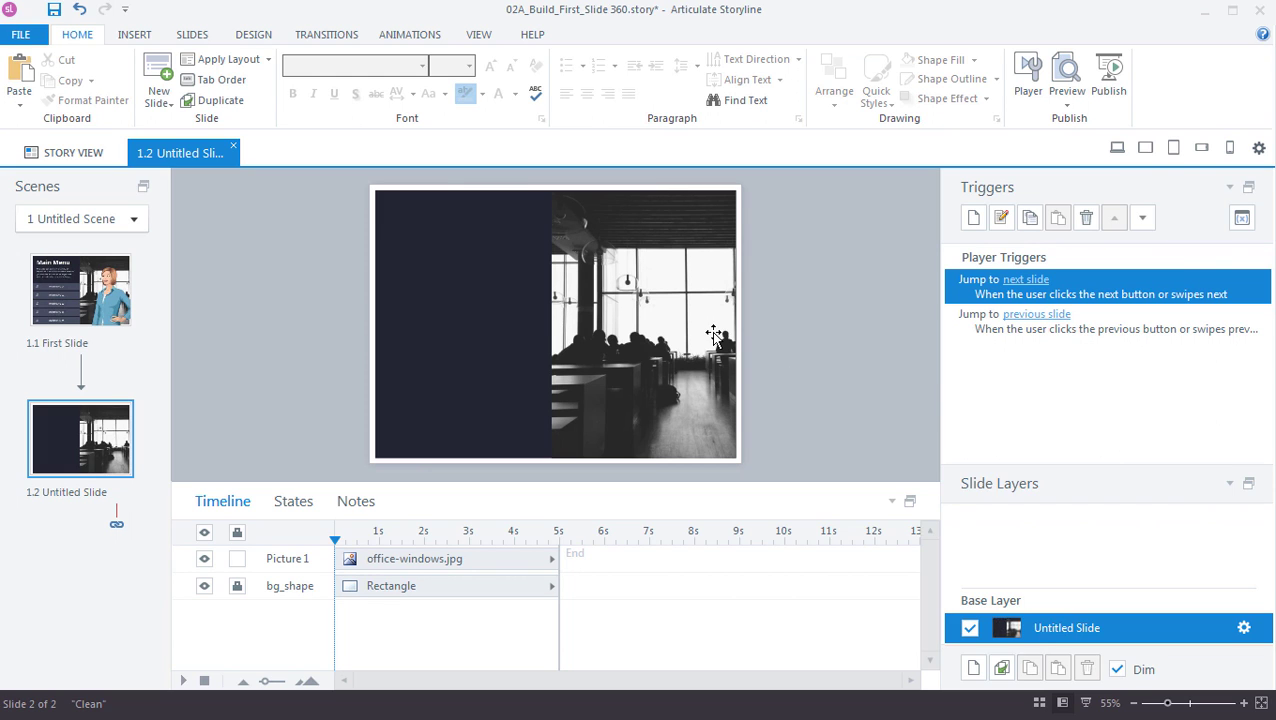
# Step: Rename the Picture 1 timeline layer to bg_image
pyautogui.doubleClick(289, 560)
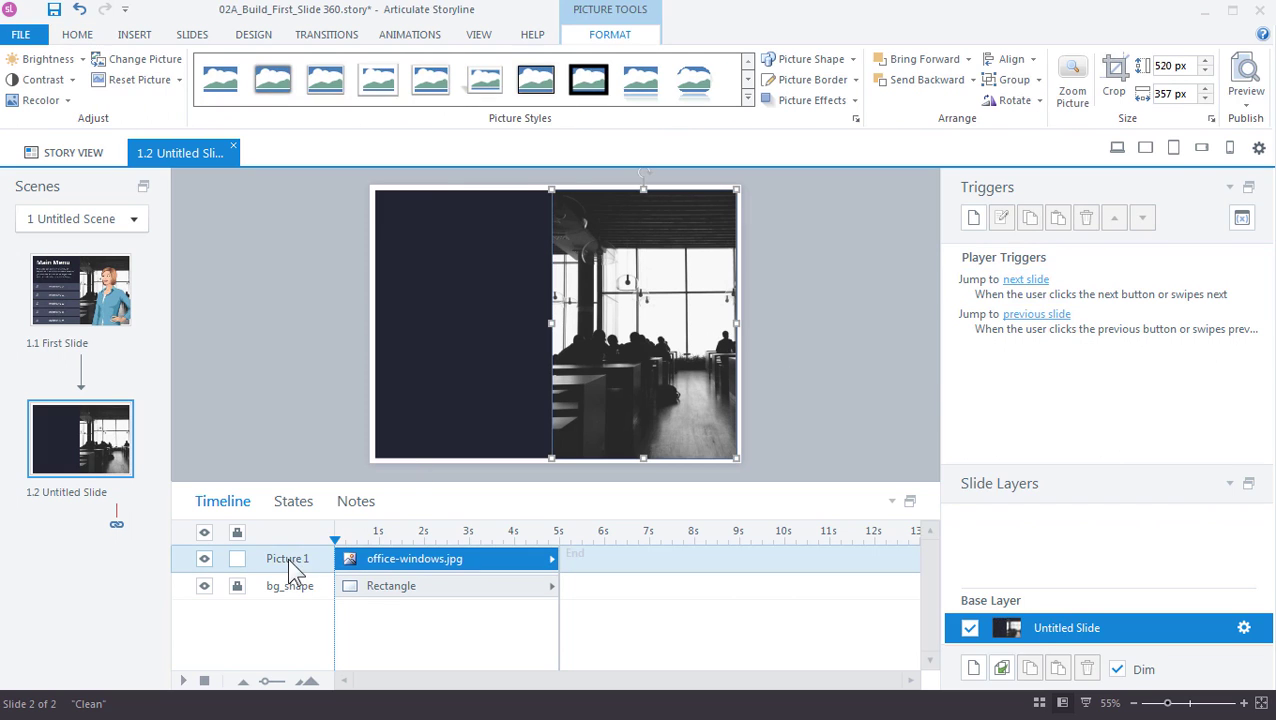
pyautogui.write('bg_')
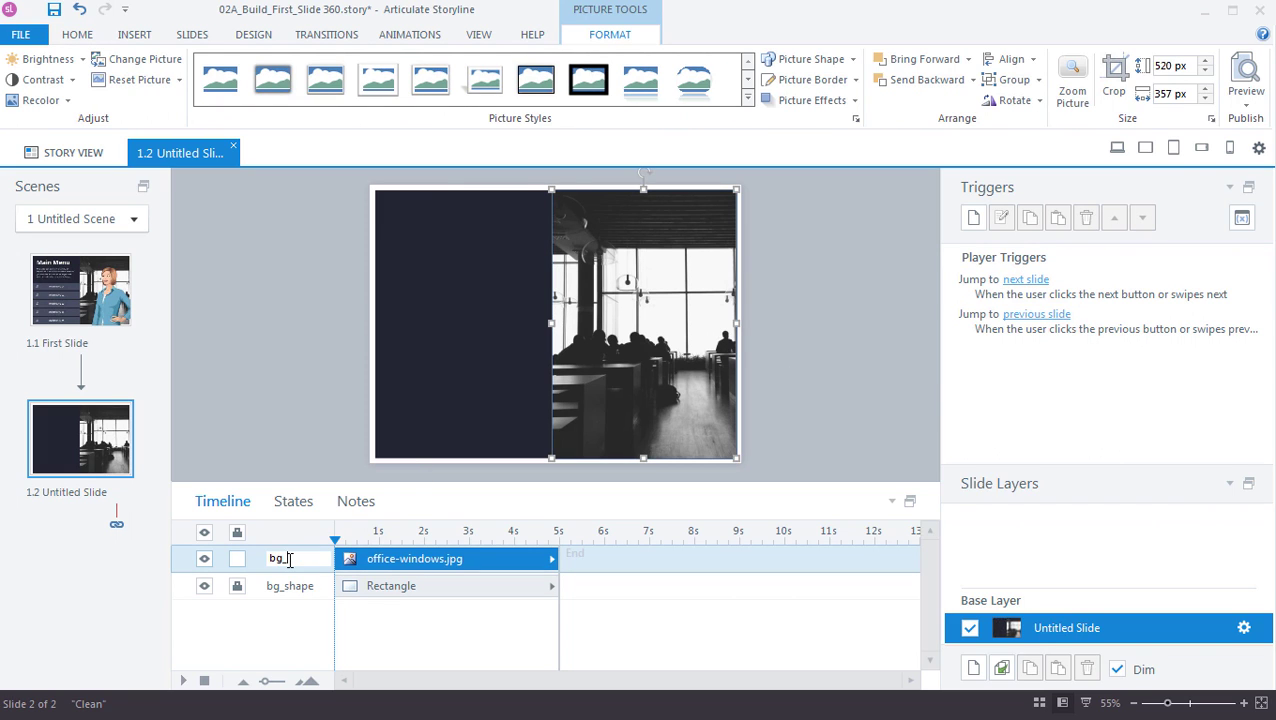
pyautogui.write('image')
pyautogui.press('Return')
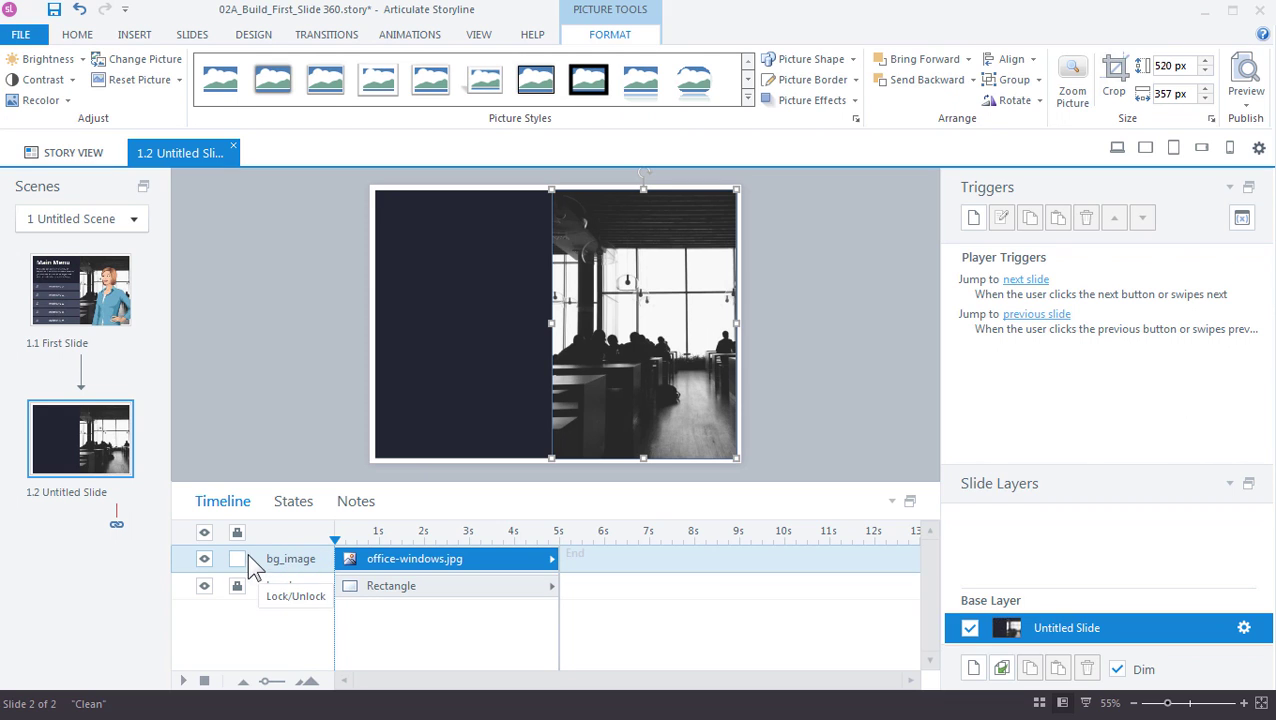
pyautogui.press('Escape')
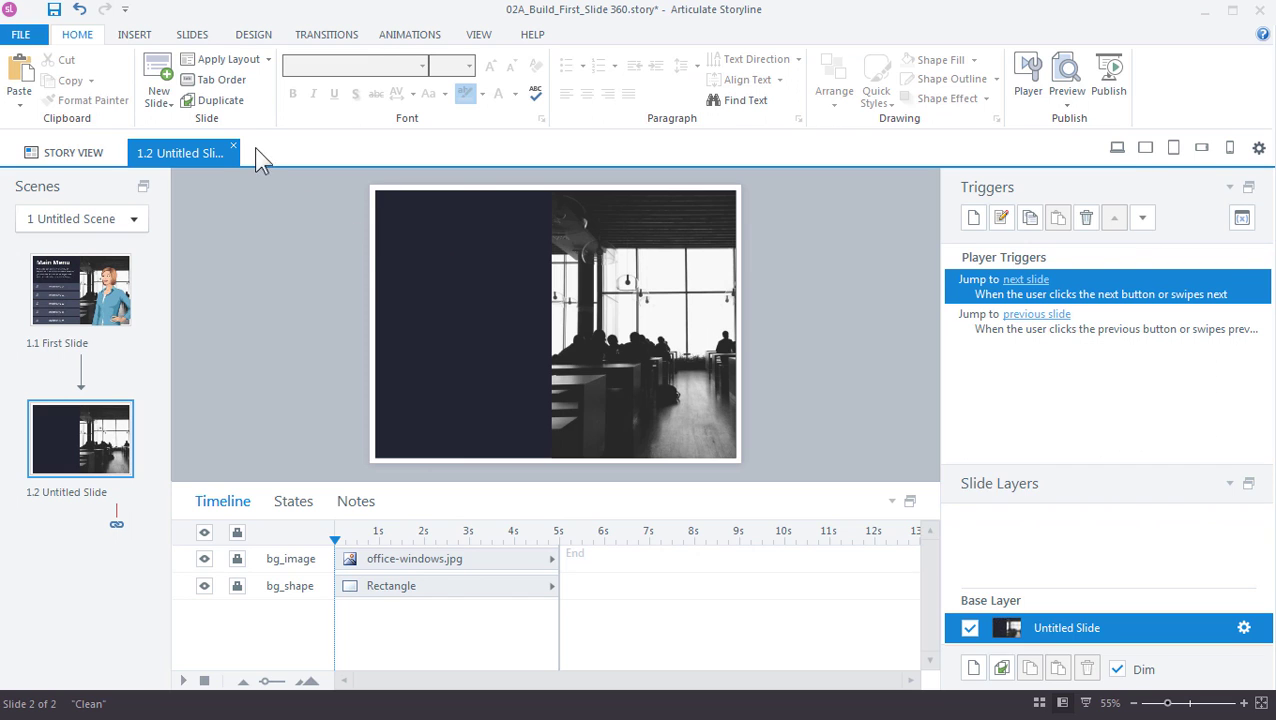
pyautogui.click(140, 35)
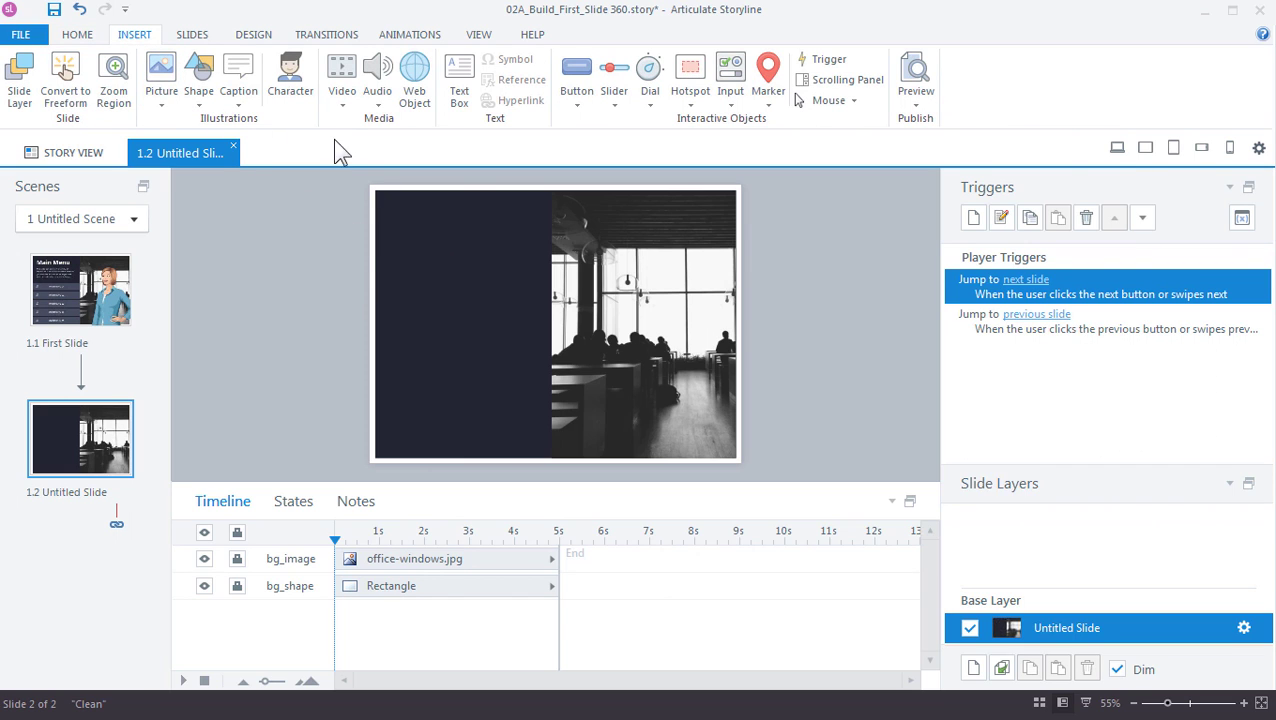
# Step: Add a text box on the dark panel containing the Main Menu heading
pyautogui.click(460, 100)
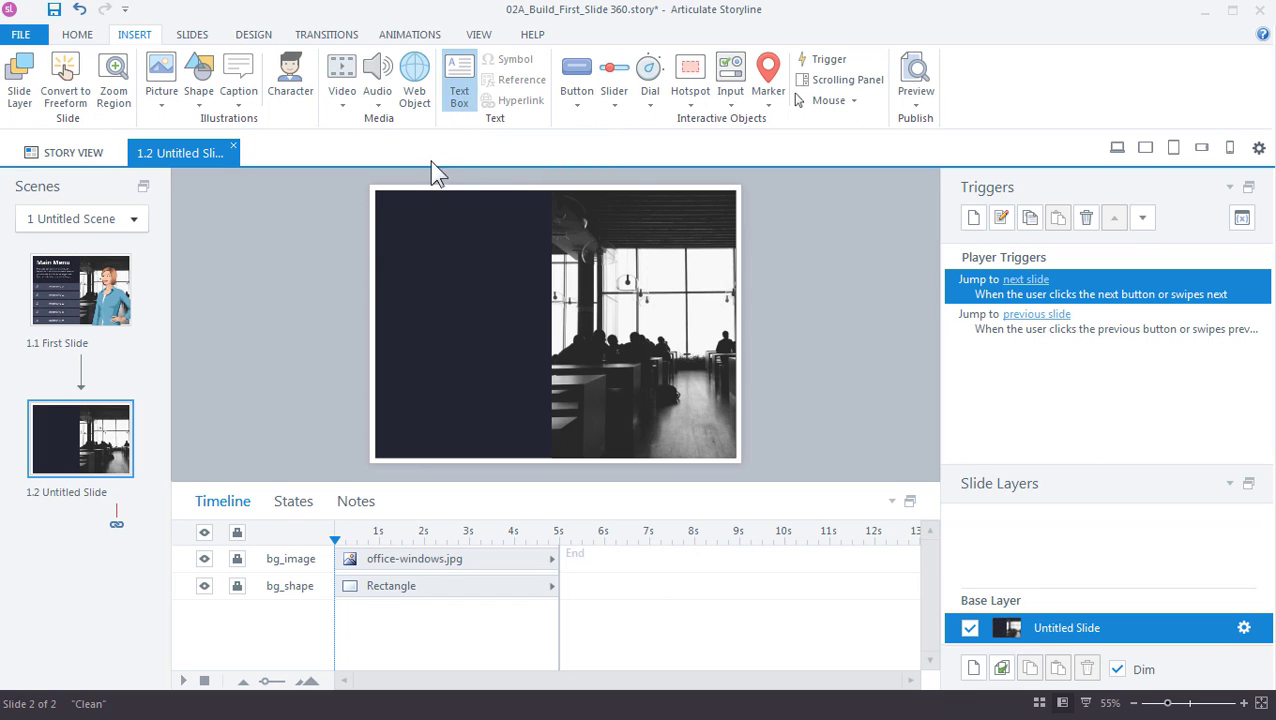
pyautogui.click(408, 222)
pyautogui.write('Welcome')
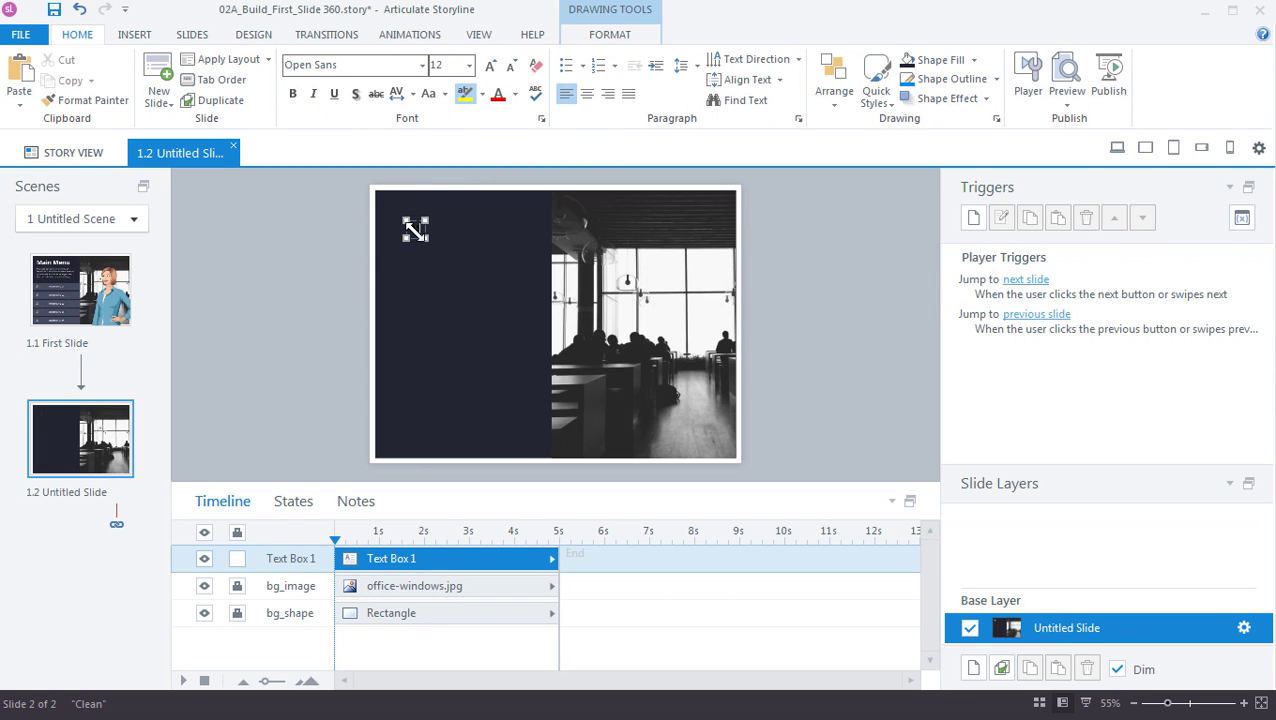
pyautogui.write(' t')
pyautogui.press('Escape')
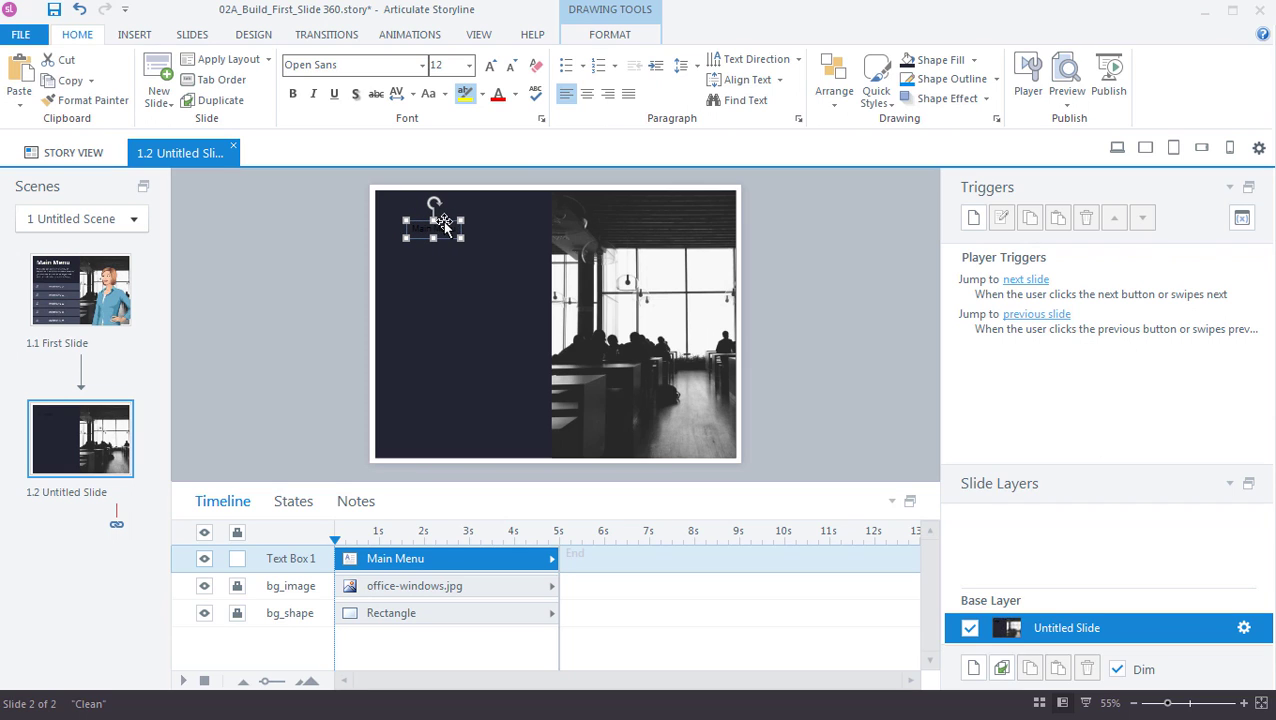
# Step: Keep the heading white, grow it to 28 pt and make it bold
pyautogui.click(516, 94)
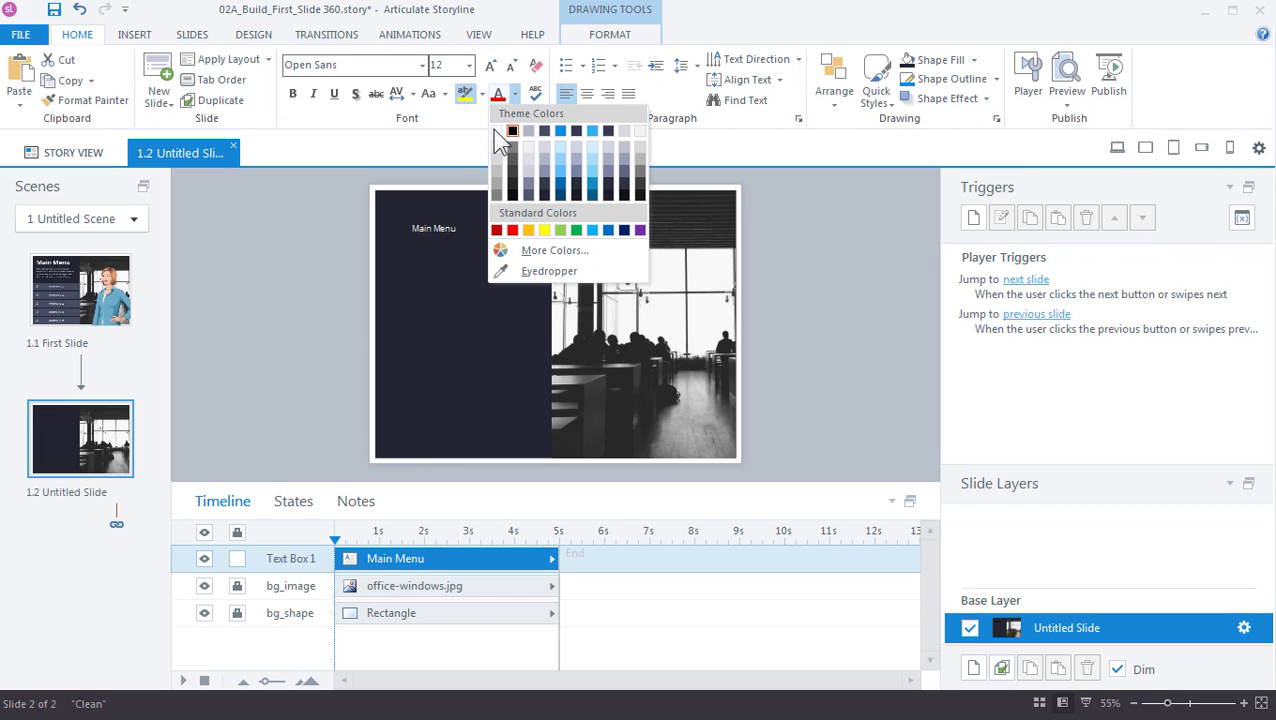
pyautogui.click(495, 131)
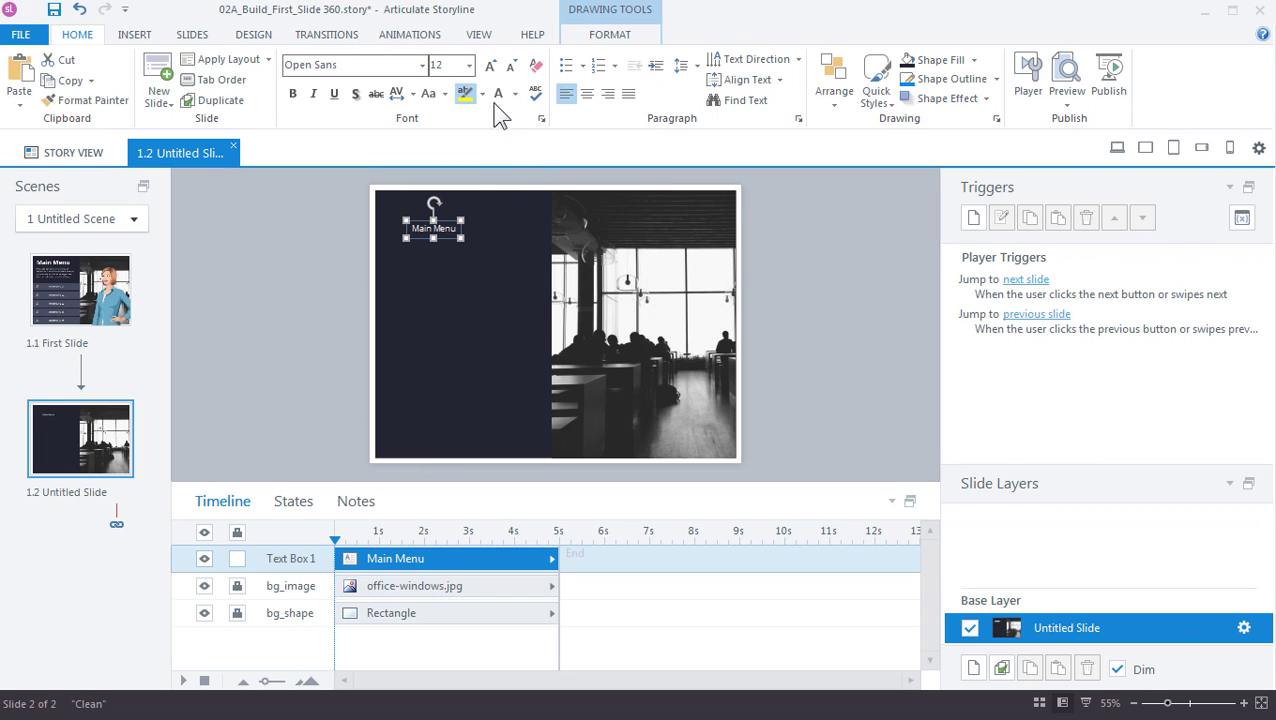
pyautogui.click(491, 66)
pyautogui.click(491, 66)
pyautogui.click(491, 66)
pyautogui.click(491, 66)
pyautogui.click(491, 66)
pyautogui.click(491, 66)
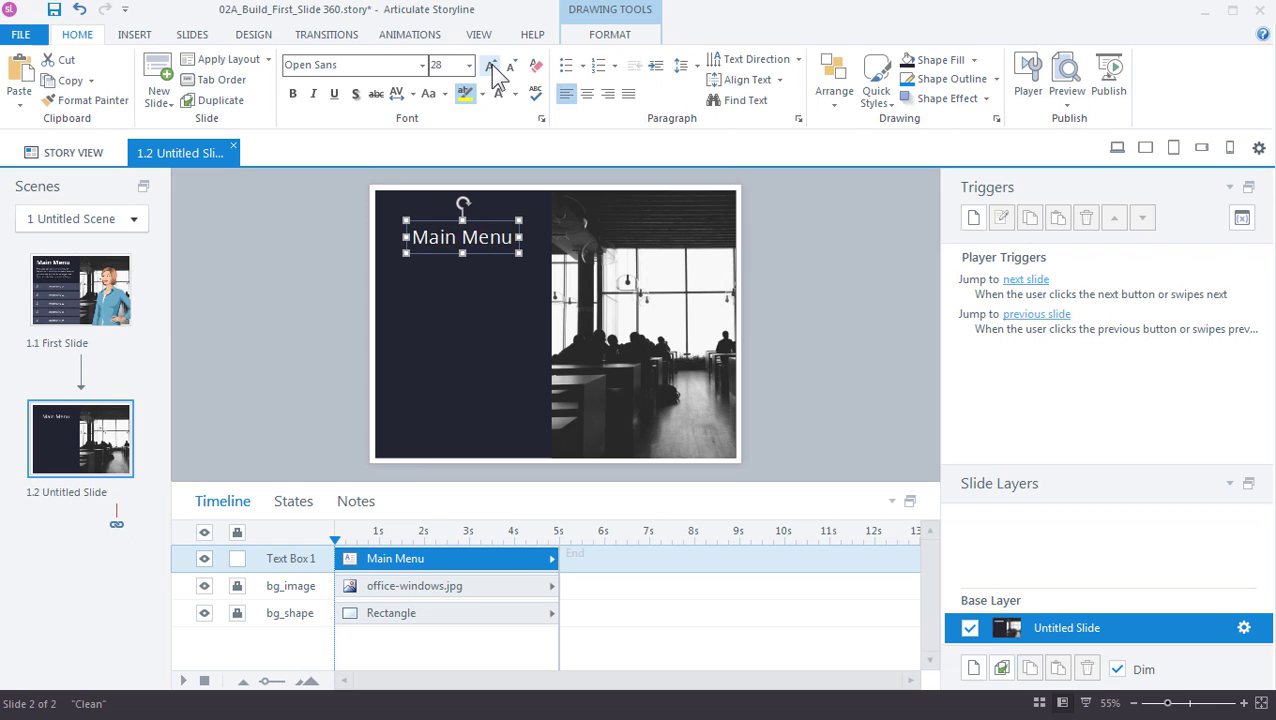
pyautogui.click(295, 96)
pyautogui.click(295, 96)
pyautogui.click(295, 96)
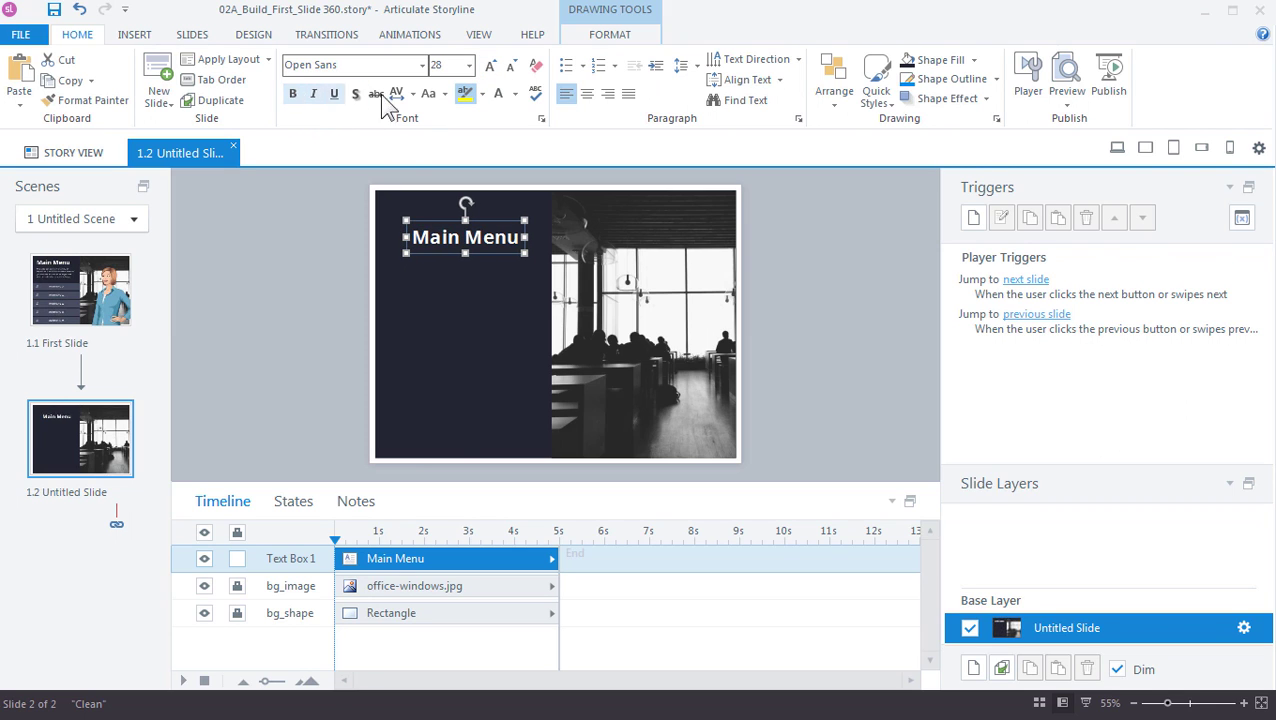
# Step: Keep Open Sans as the heading font and move the heading to the panel's top
pyautogui.click(422, 64)
pyautogui.click(409, 103)
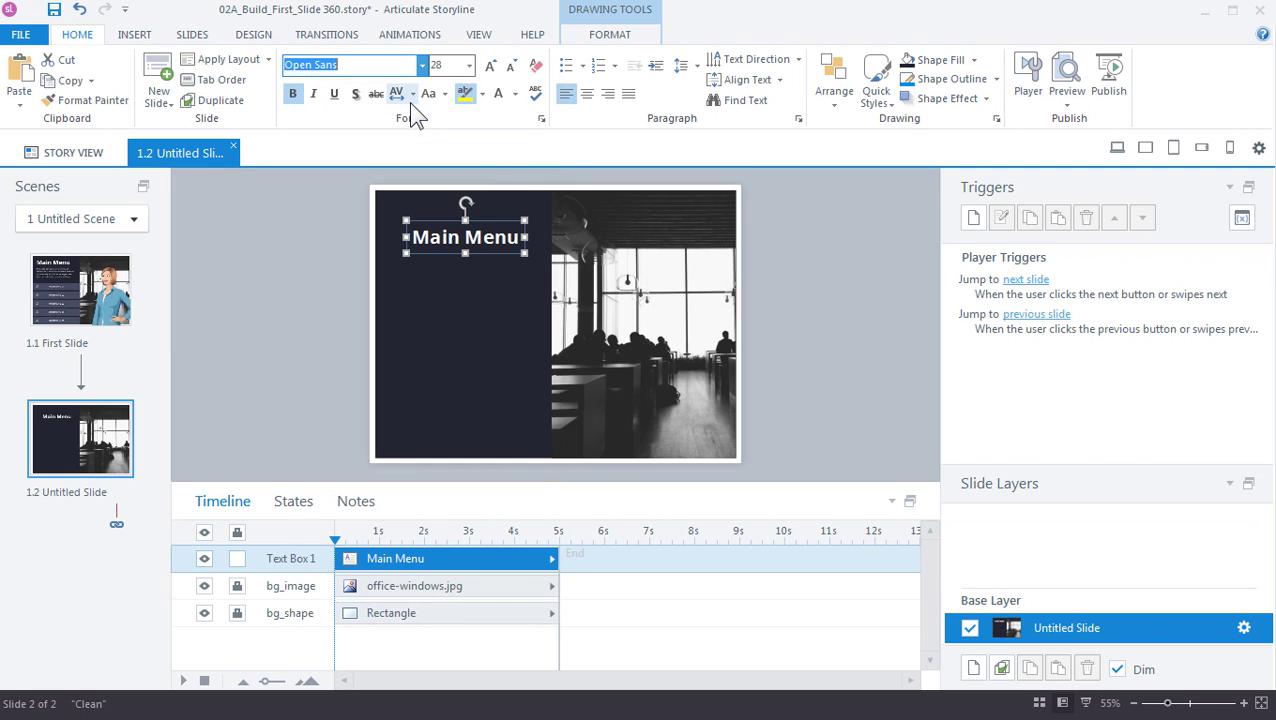
pyautogui.moveTo(490, 218); pyautogui.dragTo(482, 204)
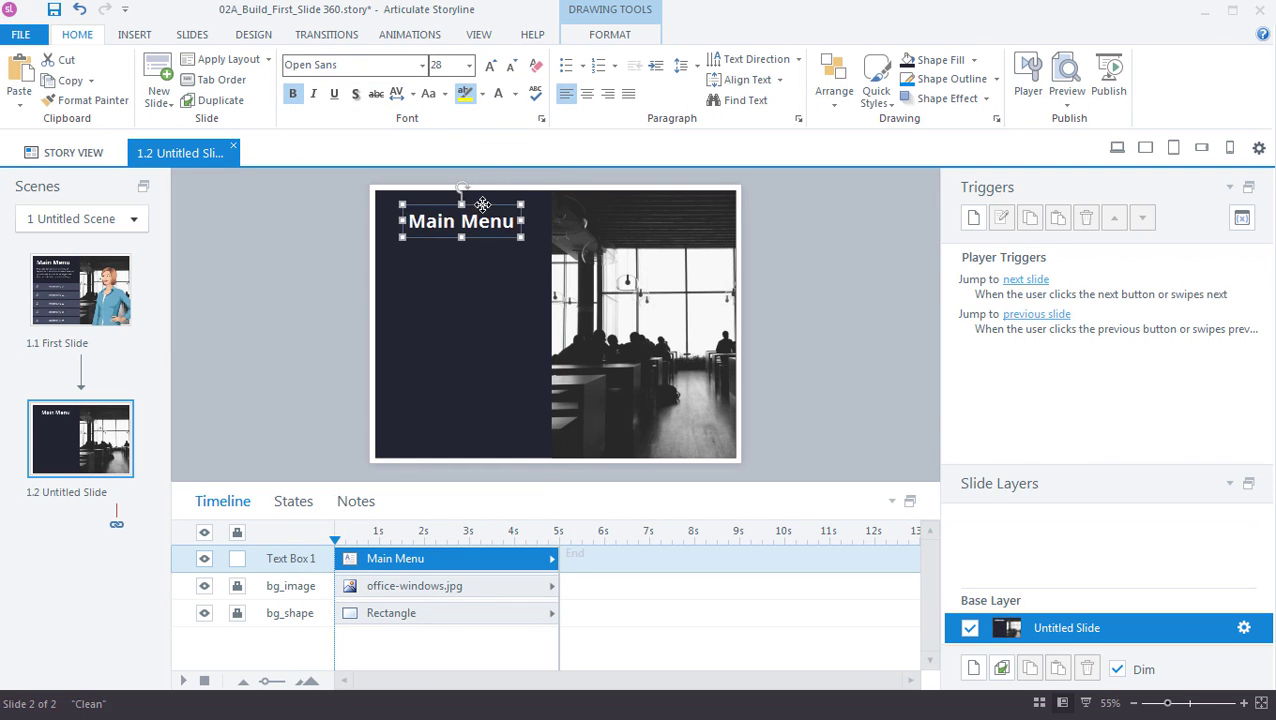
pyautogui.click(487, 289)
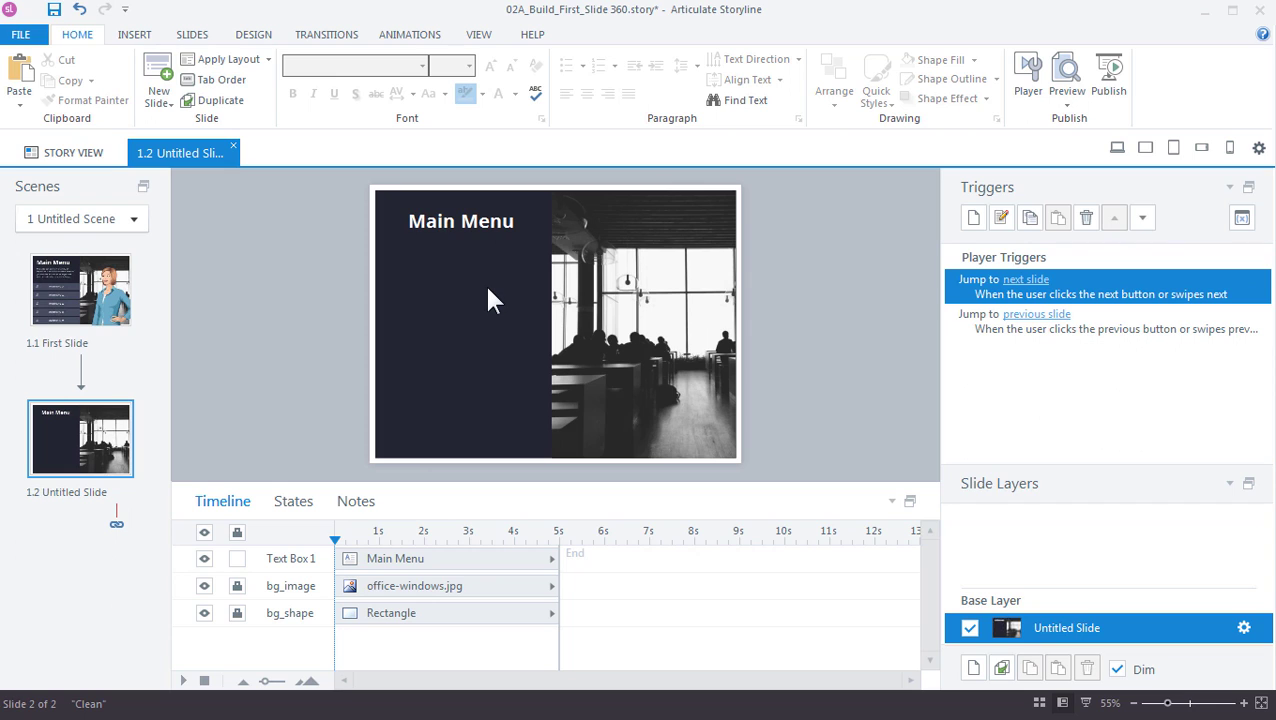
pyautogui.click(140, 36)
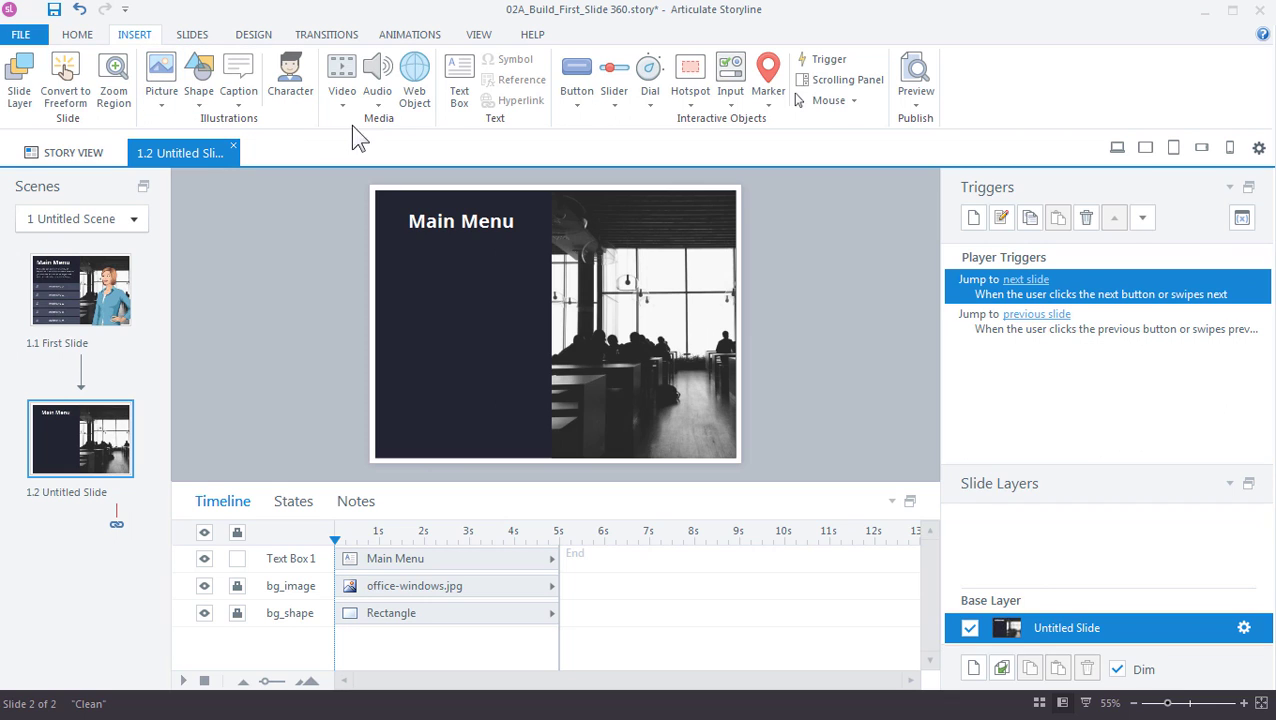
# Step: Draw a text box below the Main Menu heading and fill it with lorem ipsum placeholder text
pyautogui.click(459, 93)
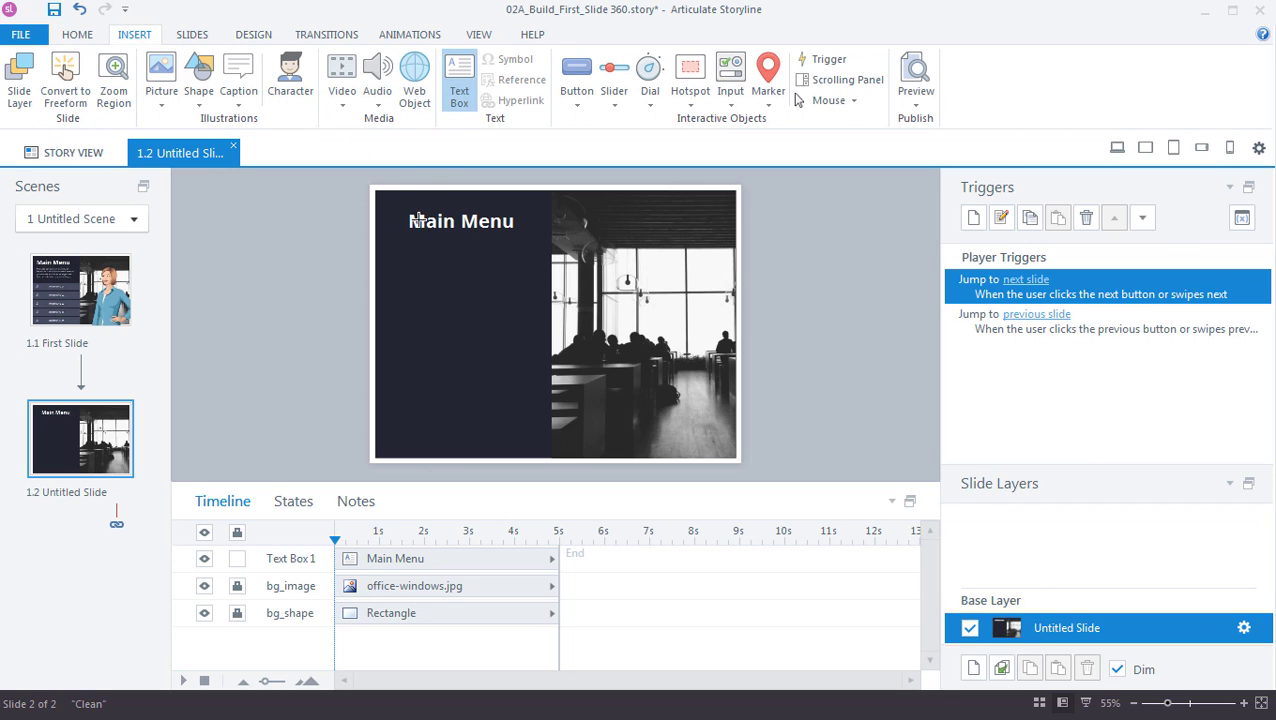
pyautogui.moveTo(393, 232); pyautogui.dragTo(541, 292)
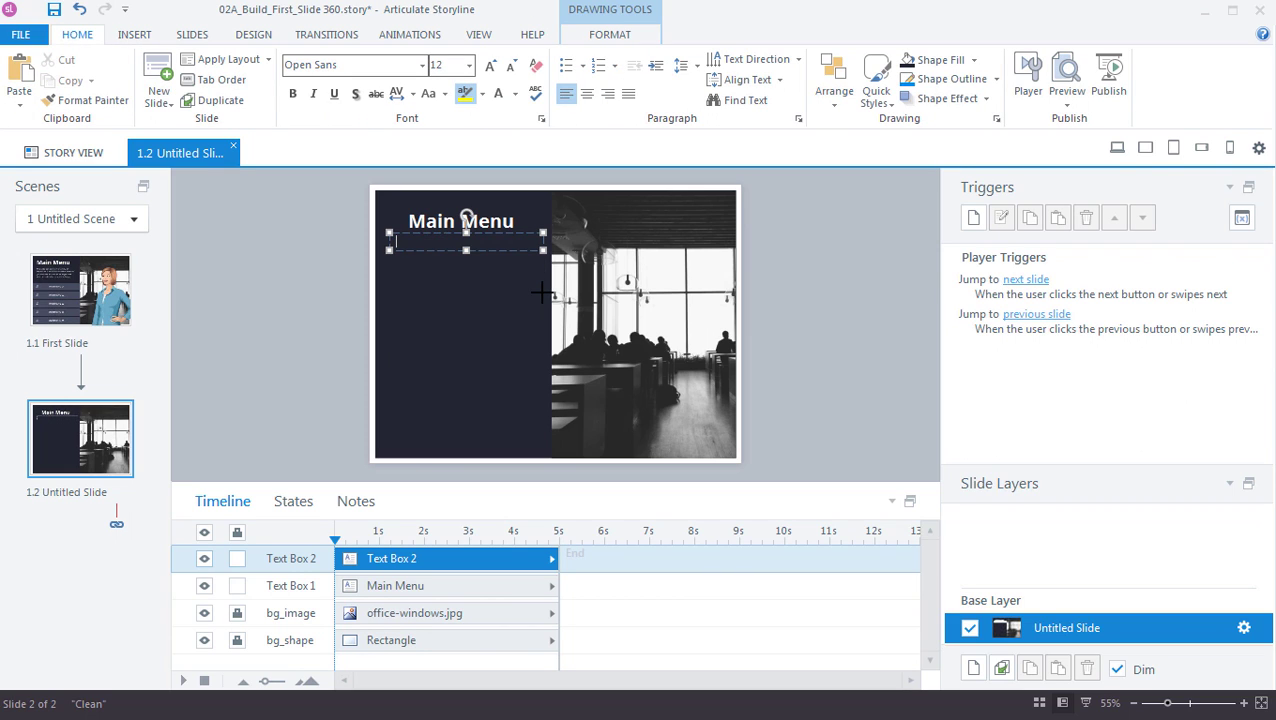
pyautogui.write('Learnin')
pyautogui.press('Return')
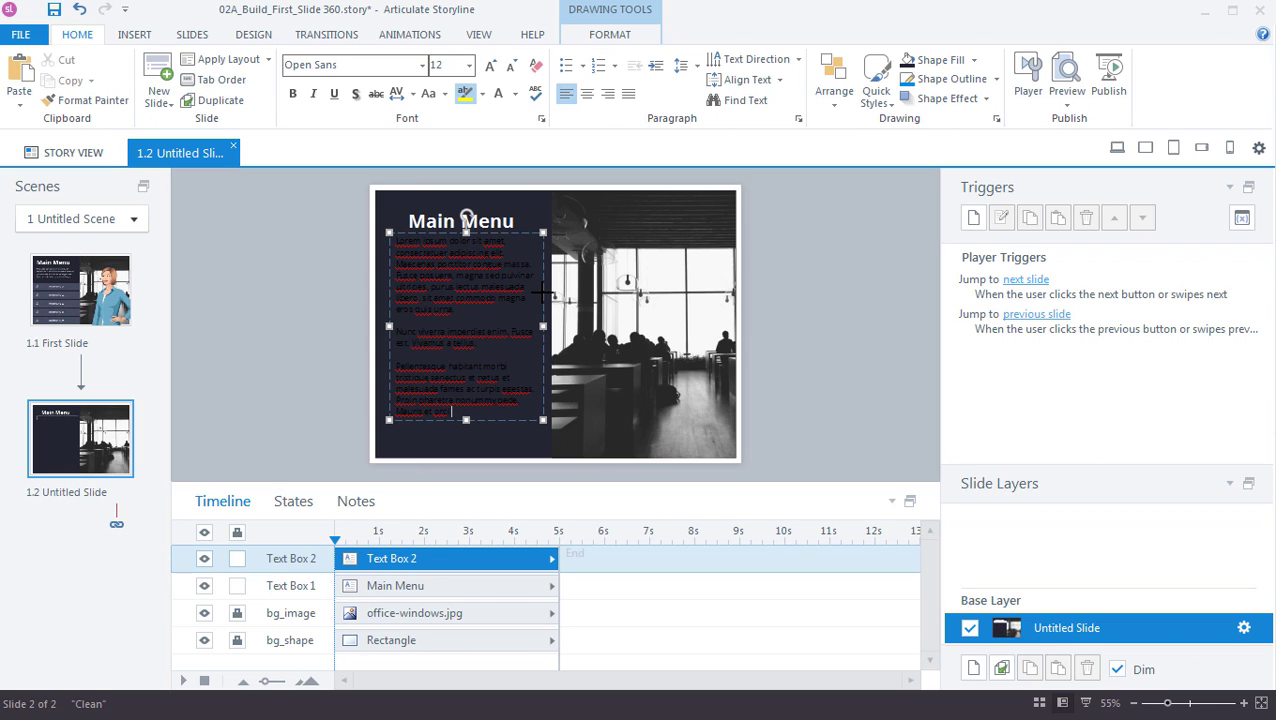
pyautogui.click(542, 293)
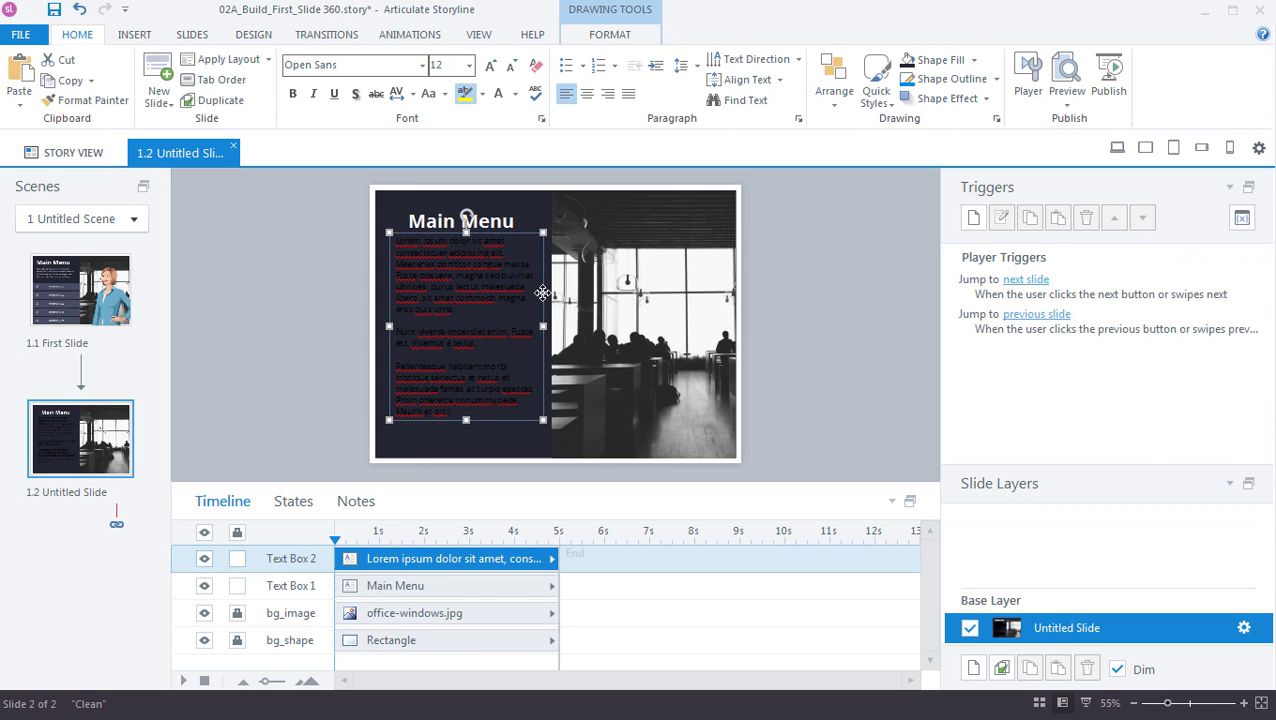
# Step: Make the body text white and delete everything after the first three lines
pyautogui.click(514, 95)
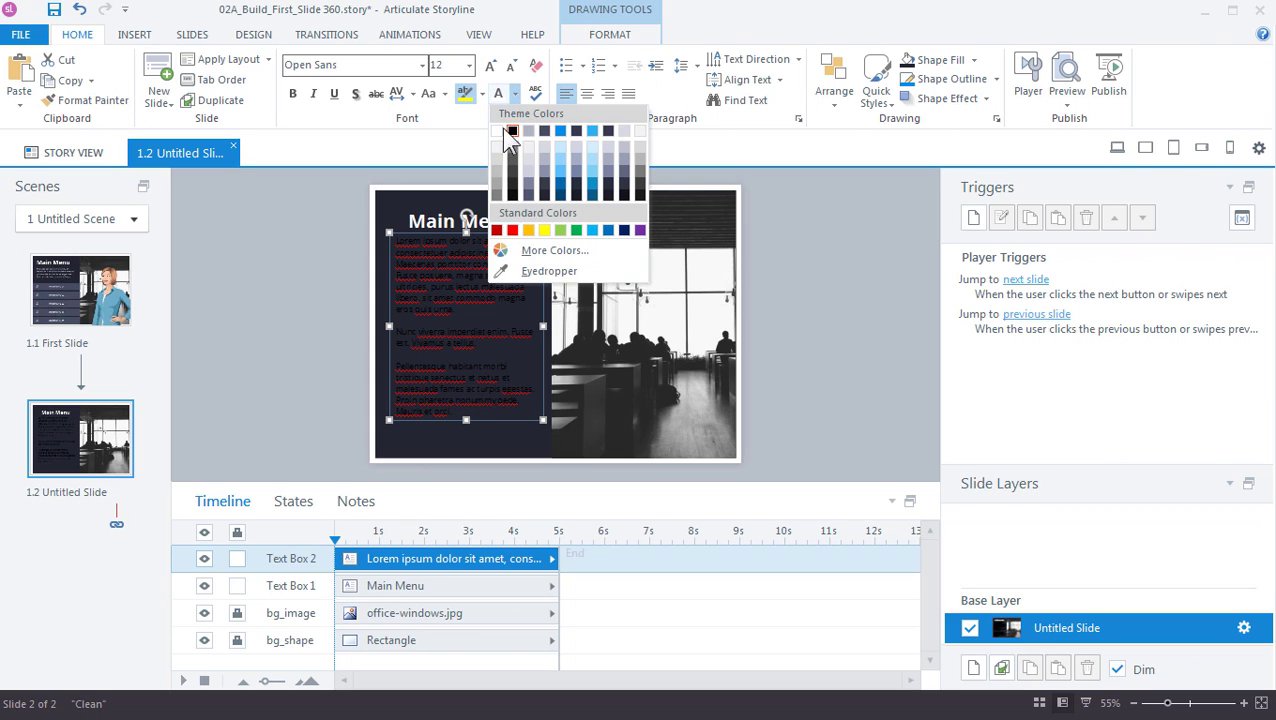
pyautogui.click(500, 148)
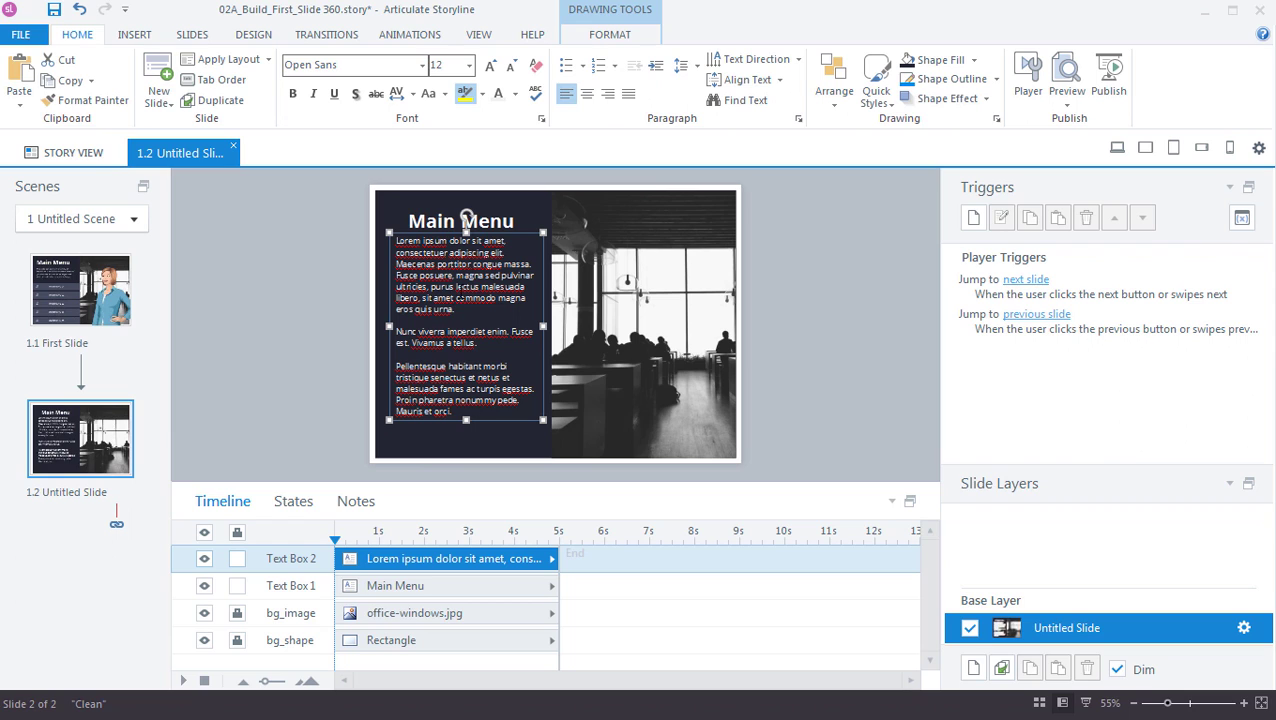
pyautogui.moveTo(479, 406); pyautogui.dragTo(533, 265)
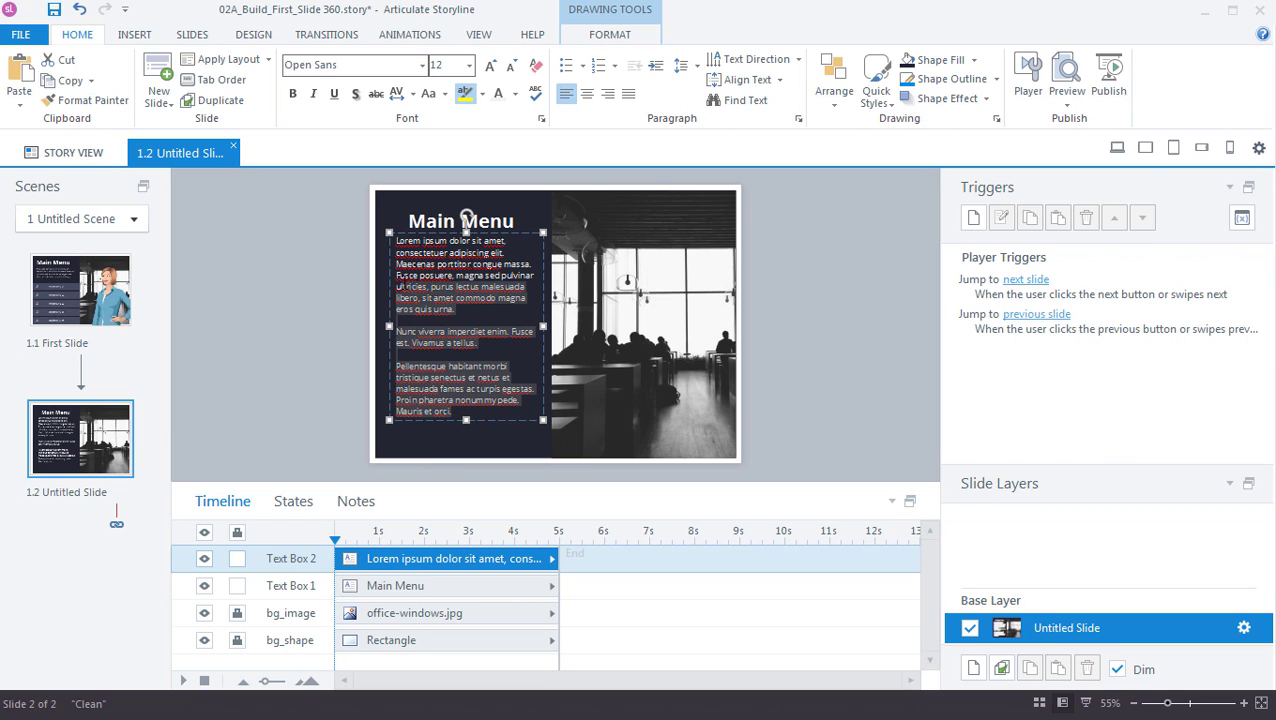
pyautogui.press('Delete')
pyautogui.click(392, 308)
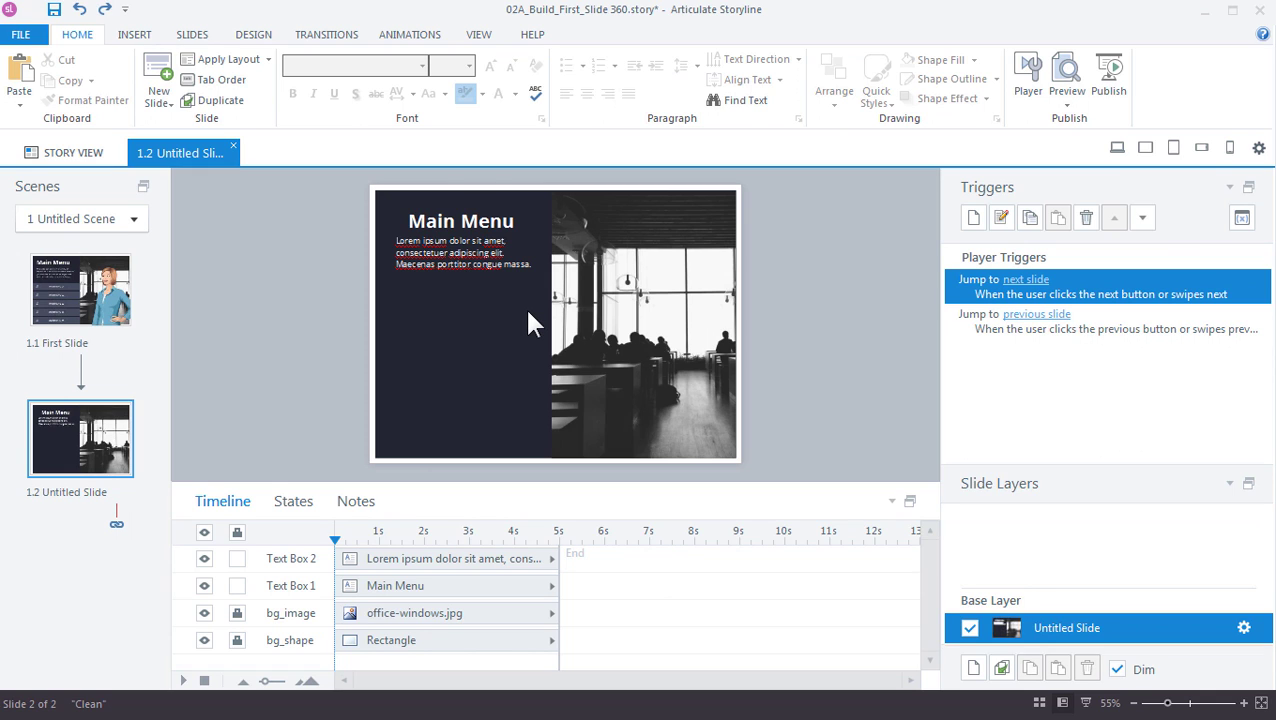
# Step: Rename the timeline text boxes to txt_heading and txt_description
pyautogui.doubleClick(296, 585)
pyautogui.write('txt')
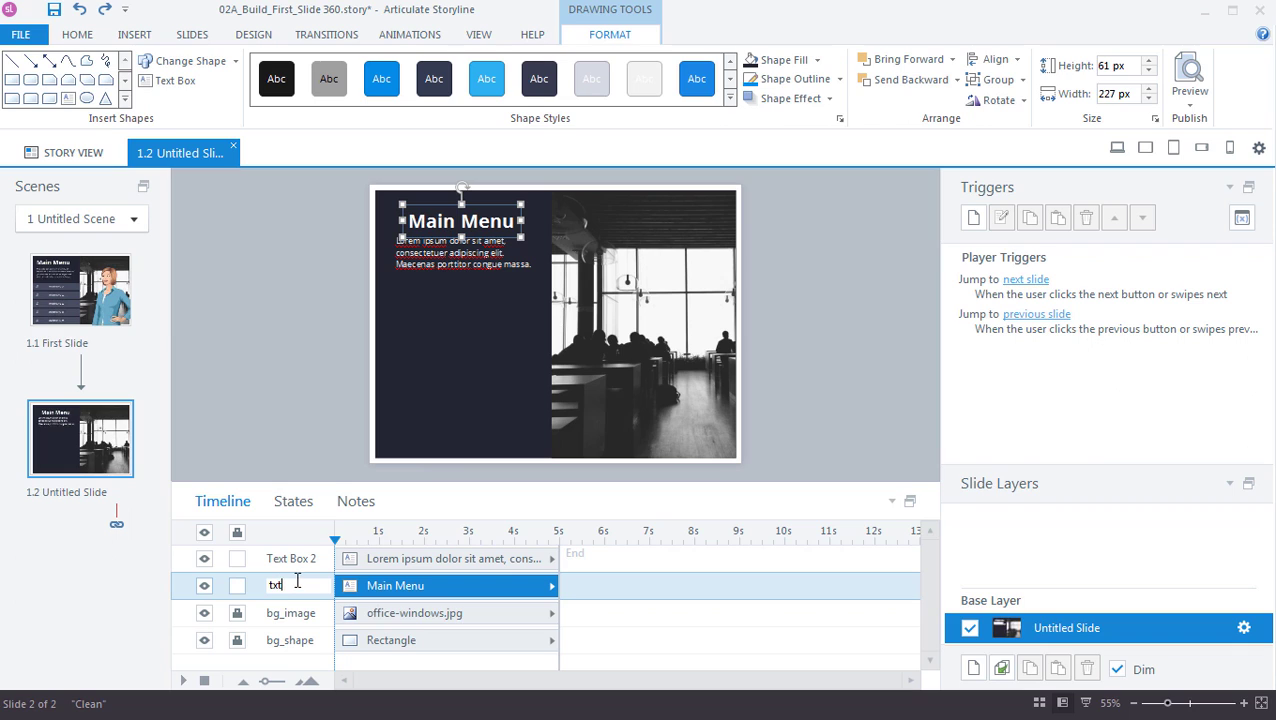
pyautogui.write('_heading')
pyautogui.press('Return')
pyautogui.doubleClick(296, 560)
pyautogui.write('txt')
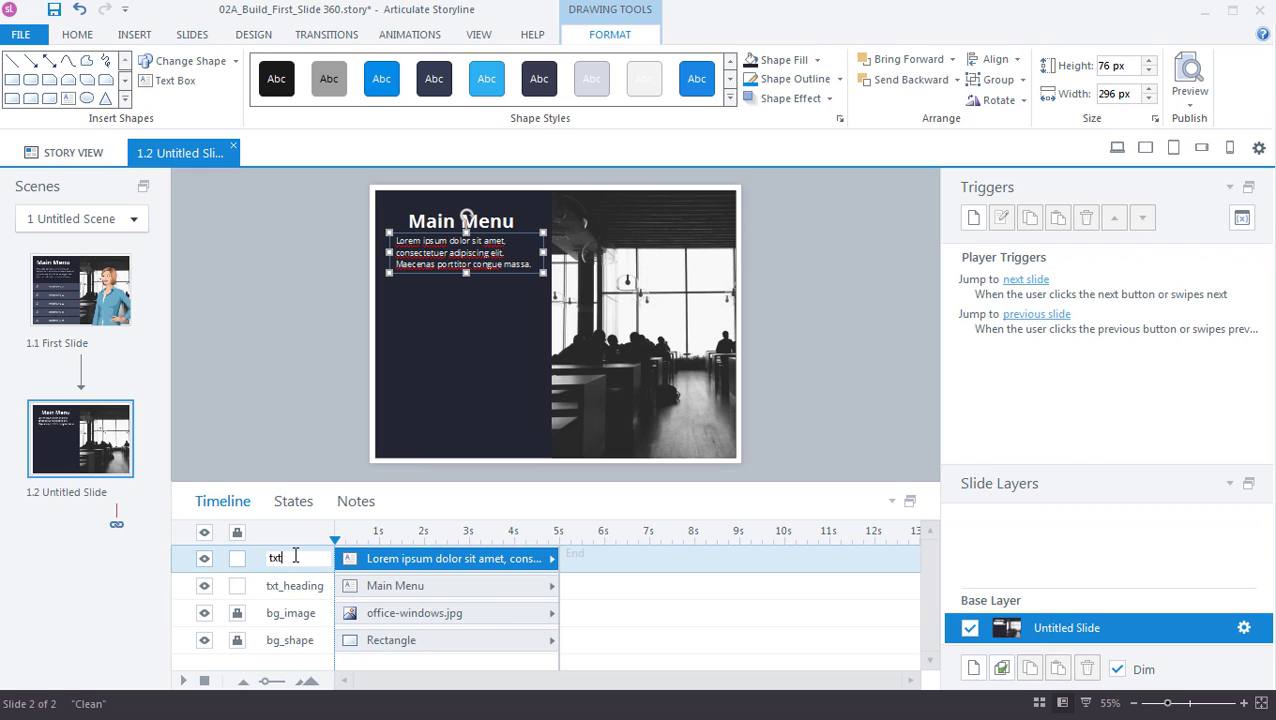
pyautogui.write('_descri')
pyautogui.write('ption')
# Step: Left-align the heading text box with the description text box
pyautogui.keyDown('ctrl'); pyautogui.click(295, 585); pyautogui.keyUp('ctrl')
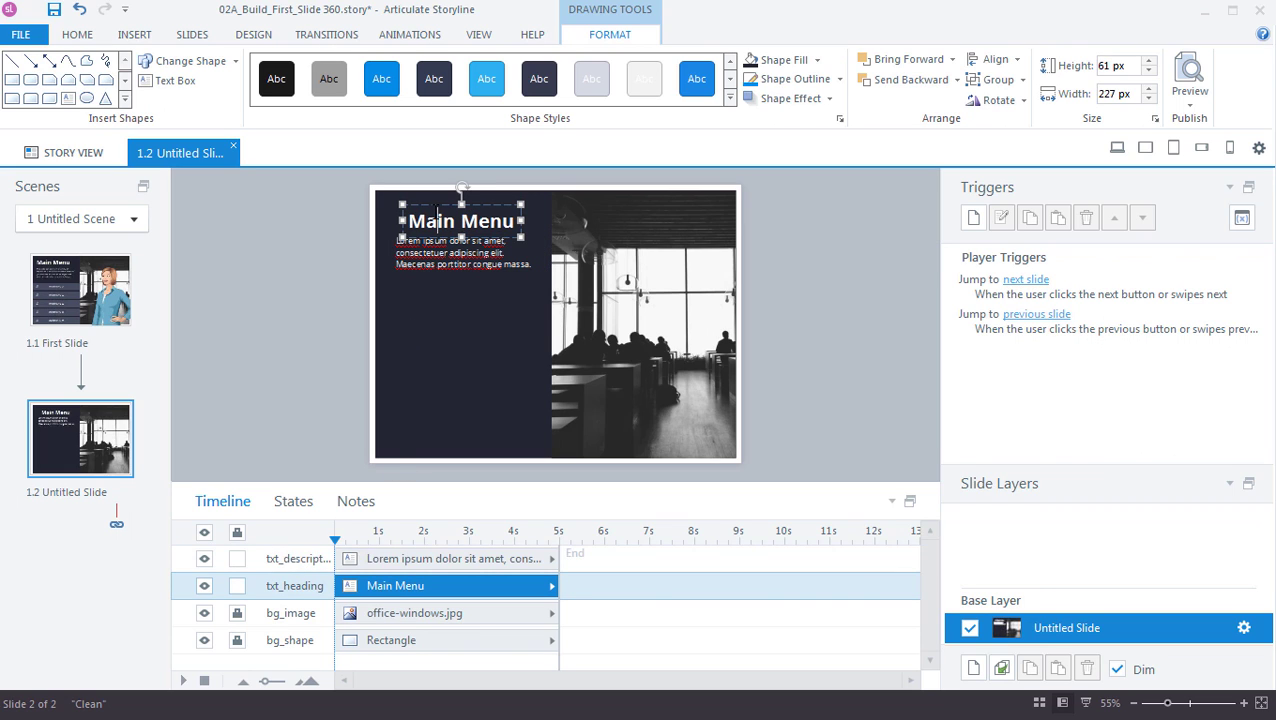
pyautogui.click(993, 60)
pyautogui.click(1005, 83)
pyautogui.click(283, 283)
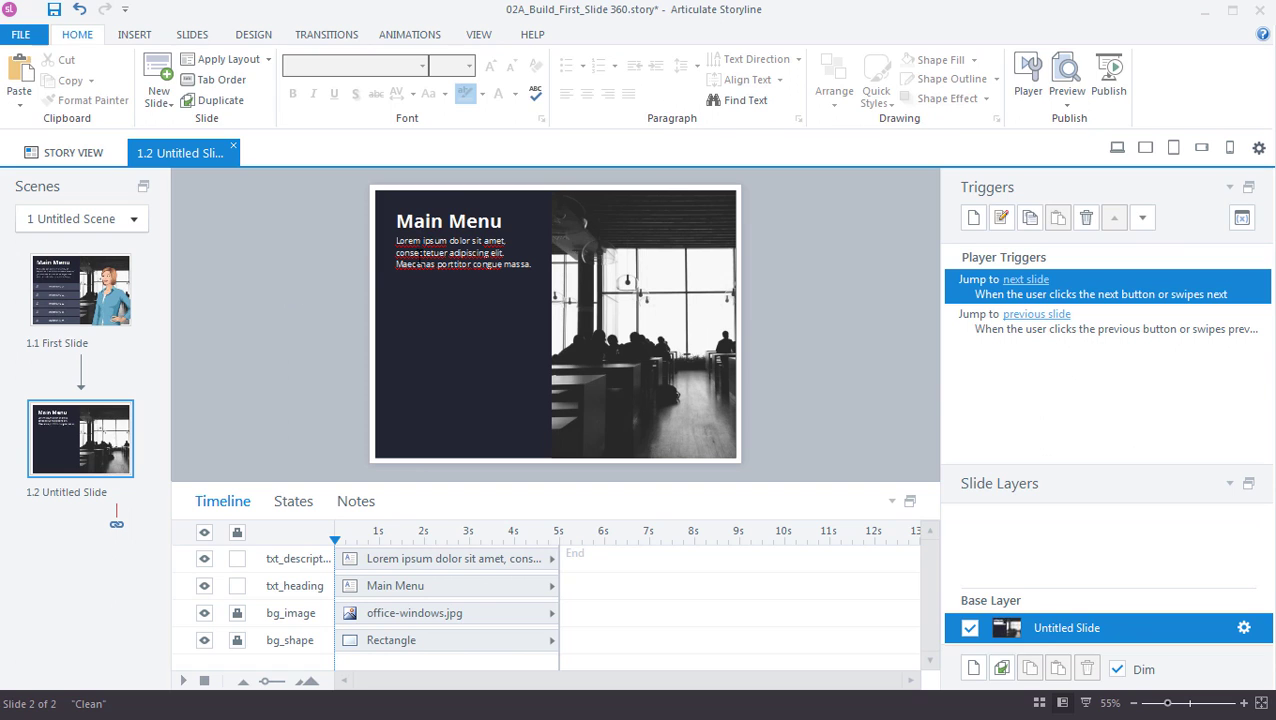
# Step: Narrow the description text box to 256 px so it wraps to four lines
pyautogui.click(419, 253)
pyautogui.moveTo(542, 253); pyautogui.dragTo(522, 254)
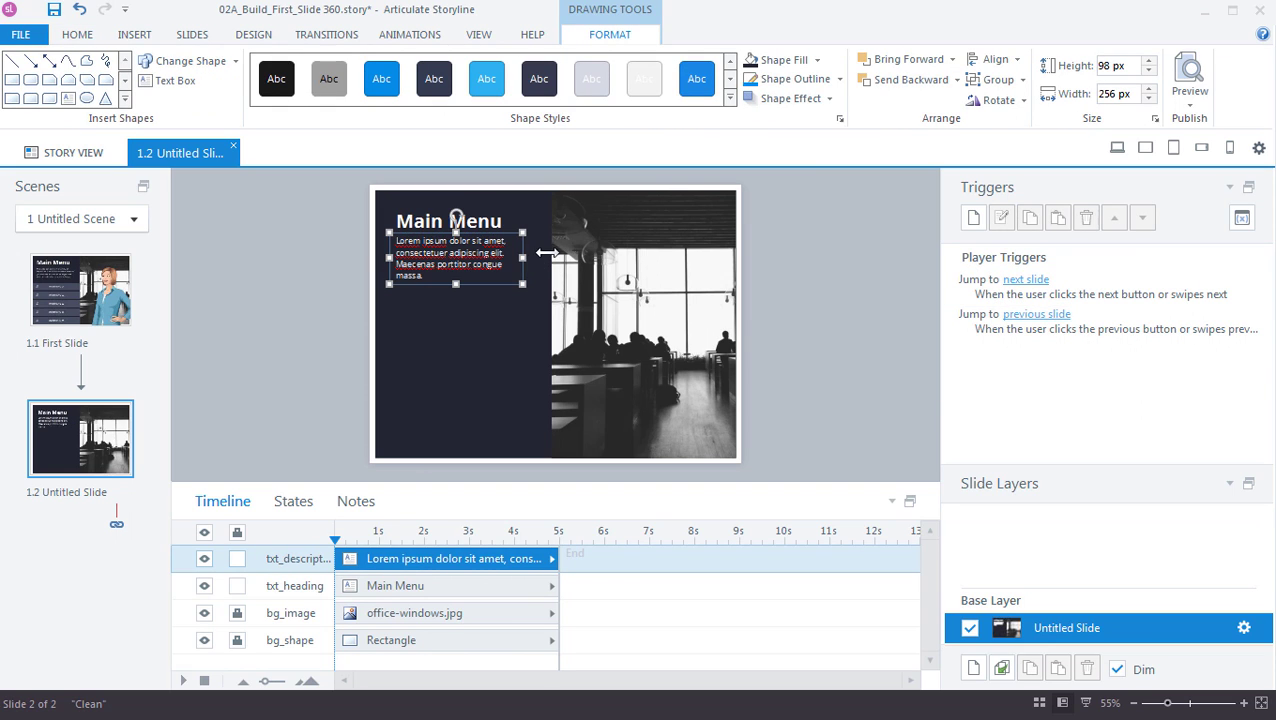
pyautogui.click(278, 248)
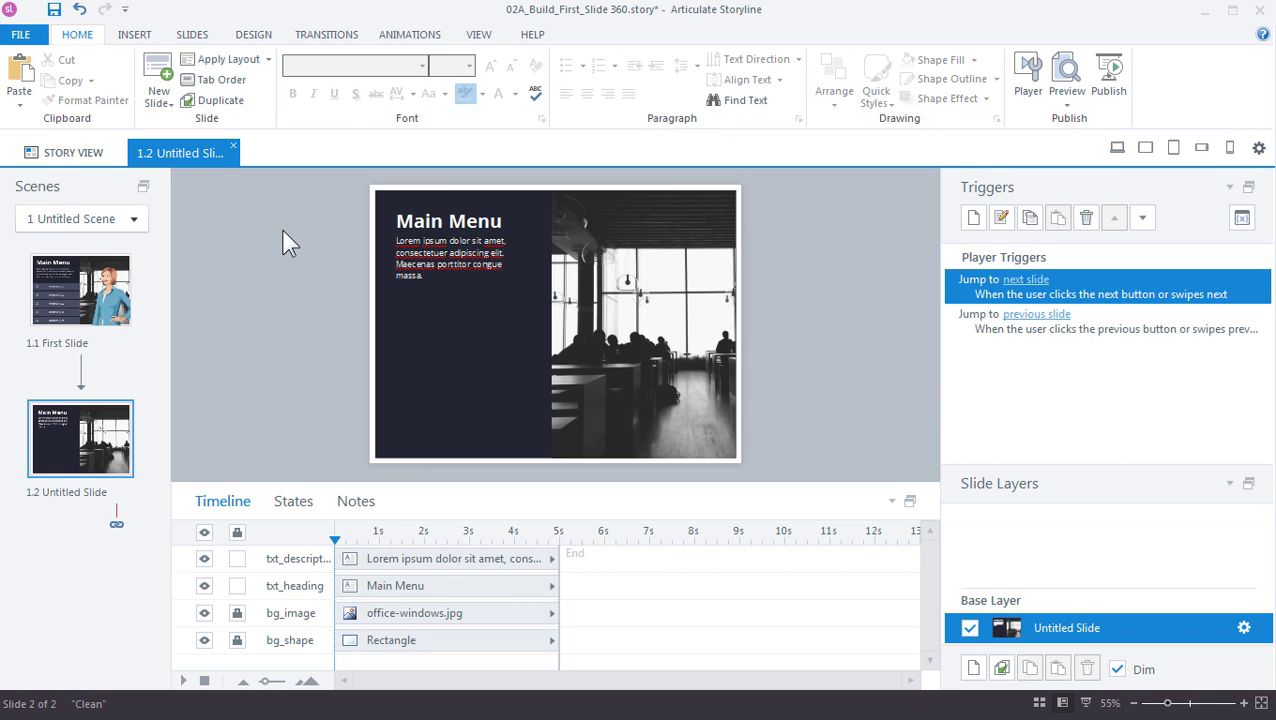
pyautogui.moveTo(322, 194)
pyautogui.mouseDown()
pyautogui.moveTo(480, 266)
pyautogui.moveTo(554, 324)
pyautogui.mouseUp()
pyautogui.click(341, 255)
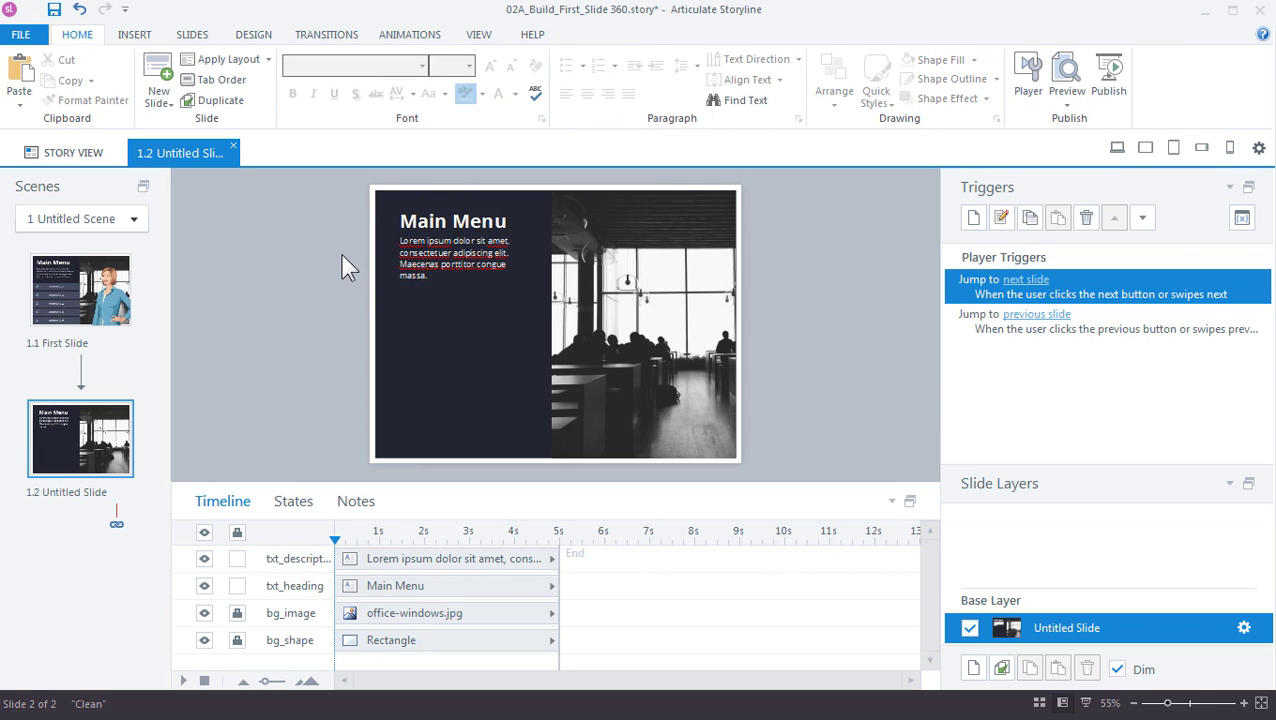
# Step: Lock both text boxes in the timeline, then go to slide 1.1 First Slide
pyautogui.click(236, 585)
pyautogui.click(237, 559)
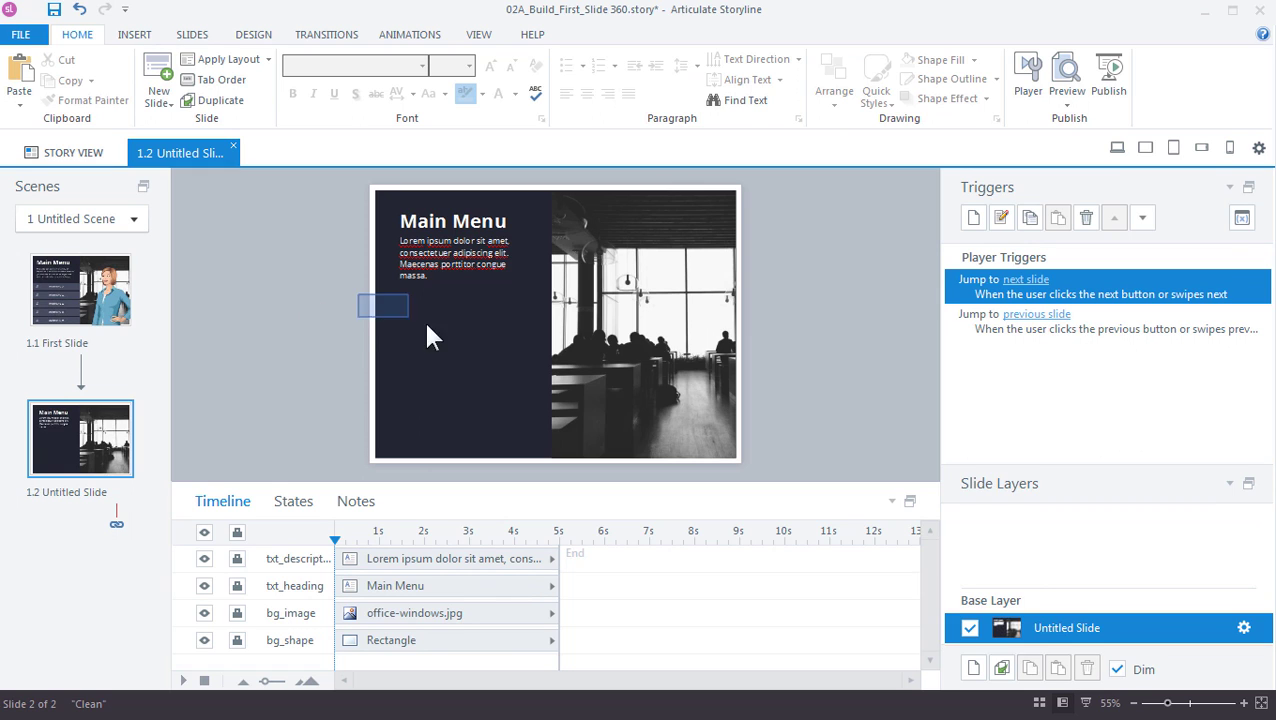
pyautogui.moveTo(427, 326); pyautogui.dragTo(522, 347)
pyautogui.click(115, 318)
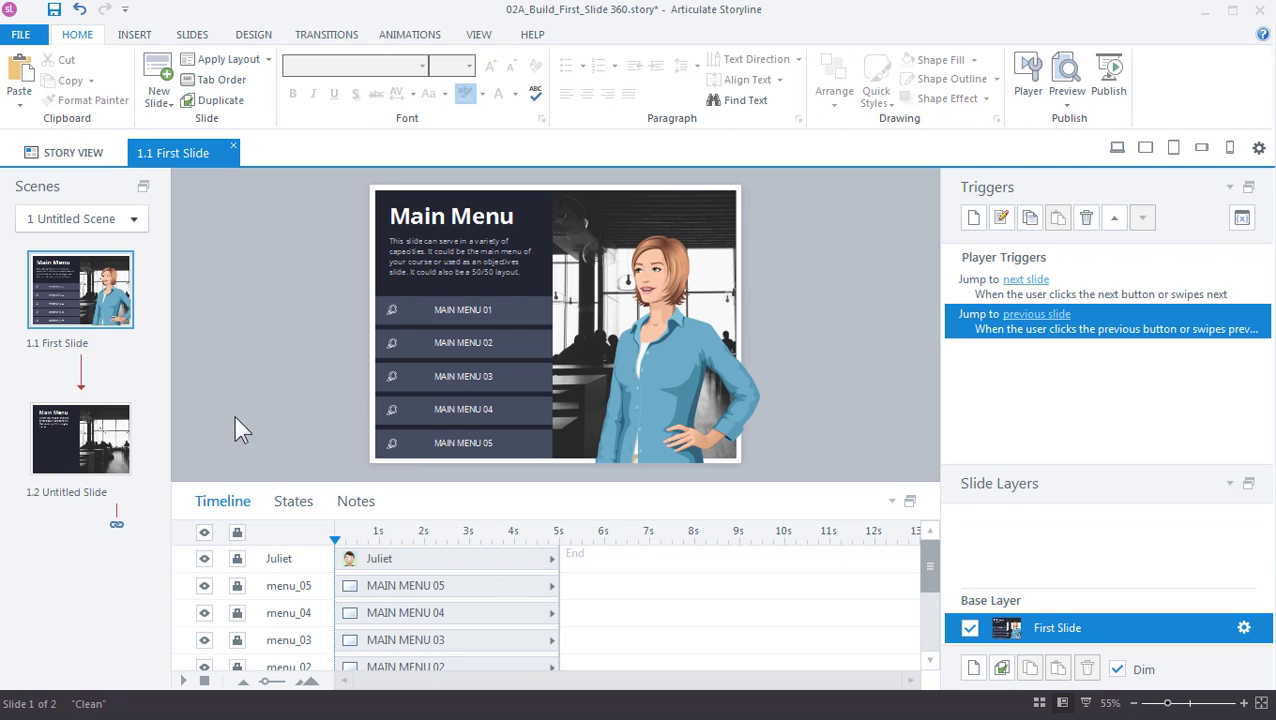
# Step: On slide 1.2, draw a rectangle under the description text with no outline
pyautogui.click(125, 441)
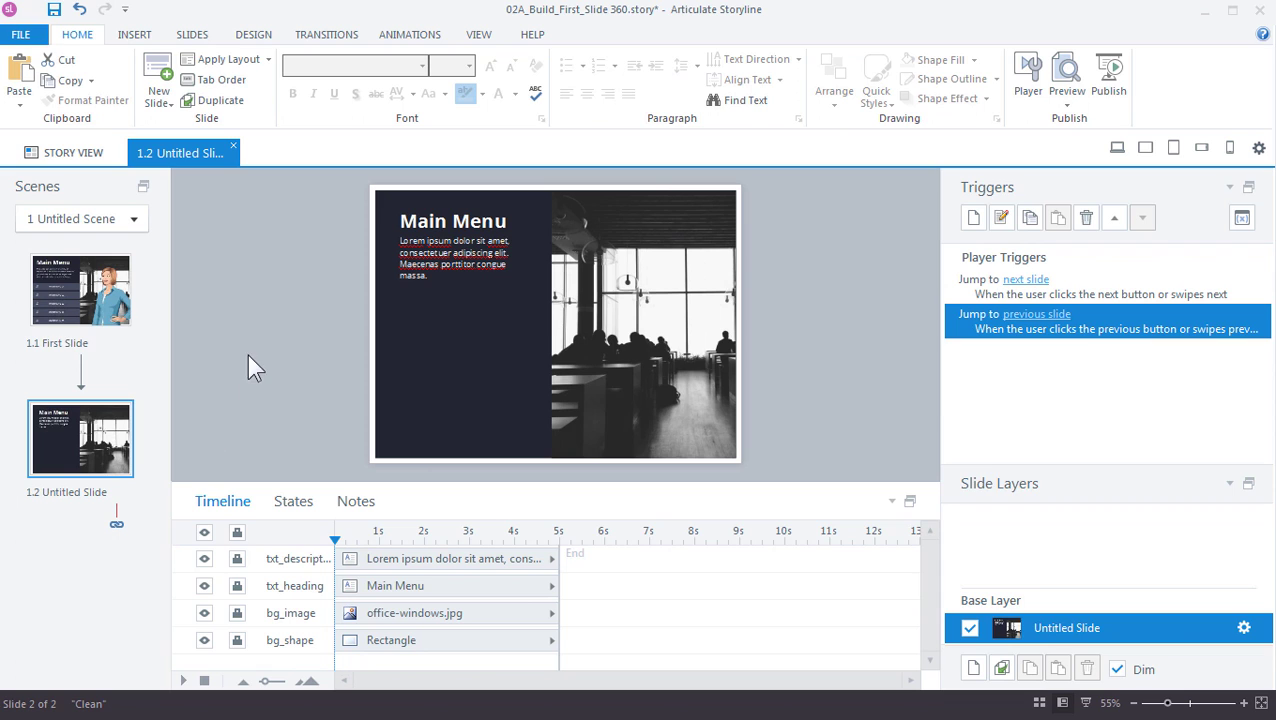
pyautogui.click(135, 34)
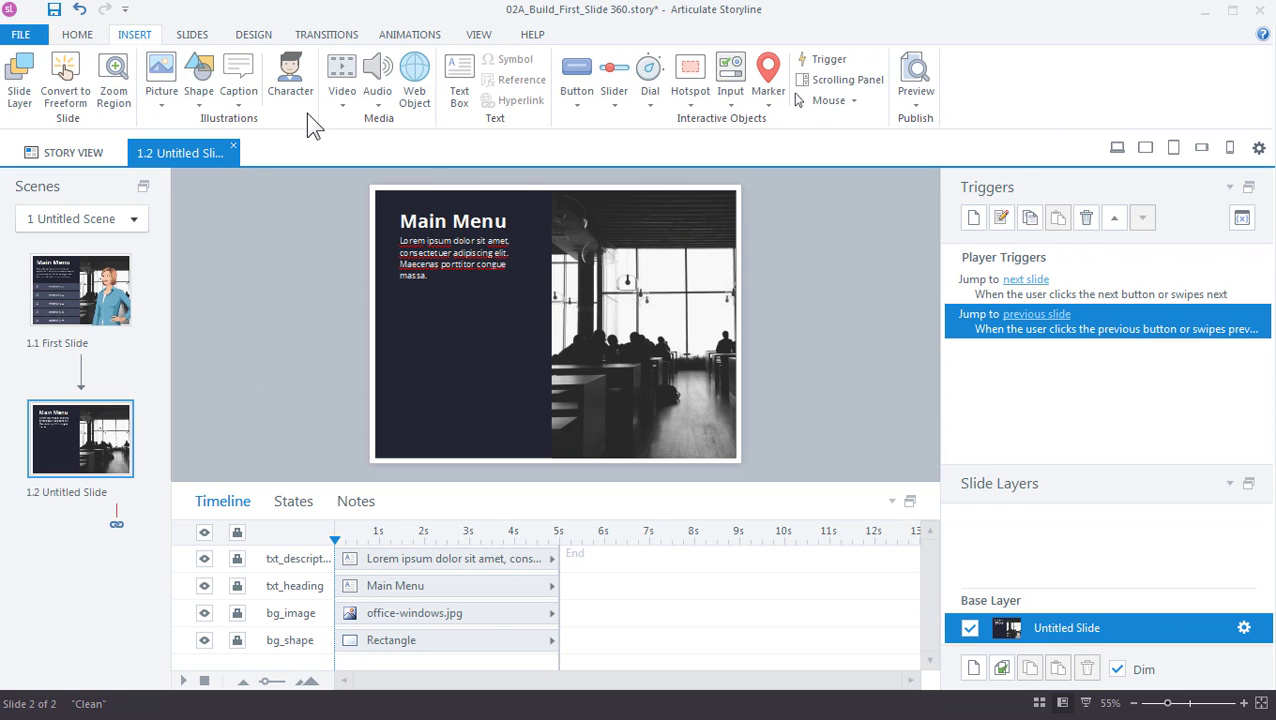
pyautogui.click(200, 95)
pyautogui.click(200, 175)
pyautogui.moveTo(349, 311); pyautogui.dragTo(505, 362)
pyautogui.moveTo(427, 342); pyautogui.dragTo(453, 323)
pyautogui.moveTo(527, 343); pyautogui.dragTo(533, 330)
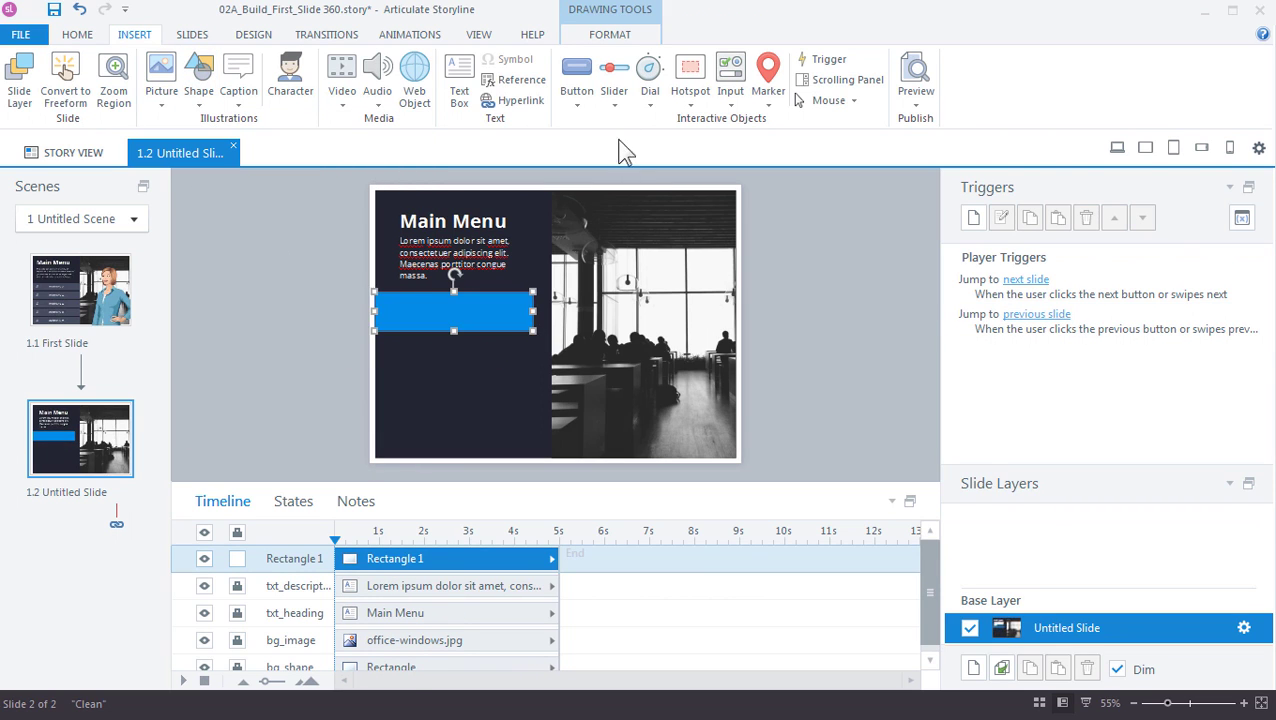
pyautogui.click(610, 34)
pyautogui.click(832, 80)
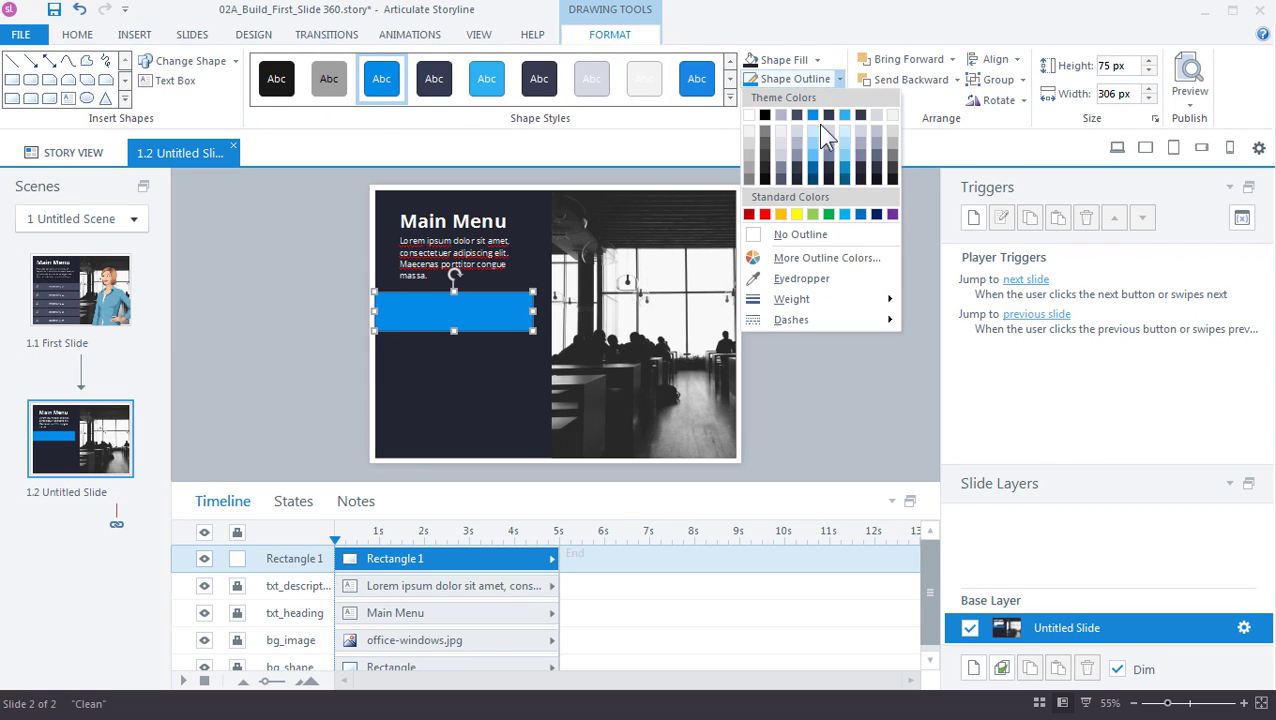
pyautogui.click(811, 234)
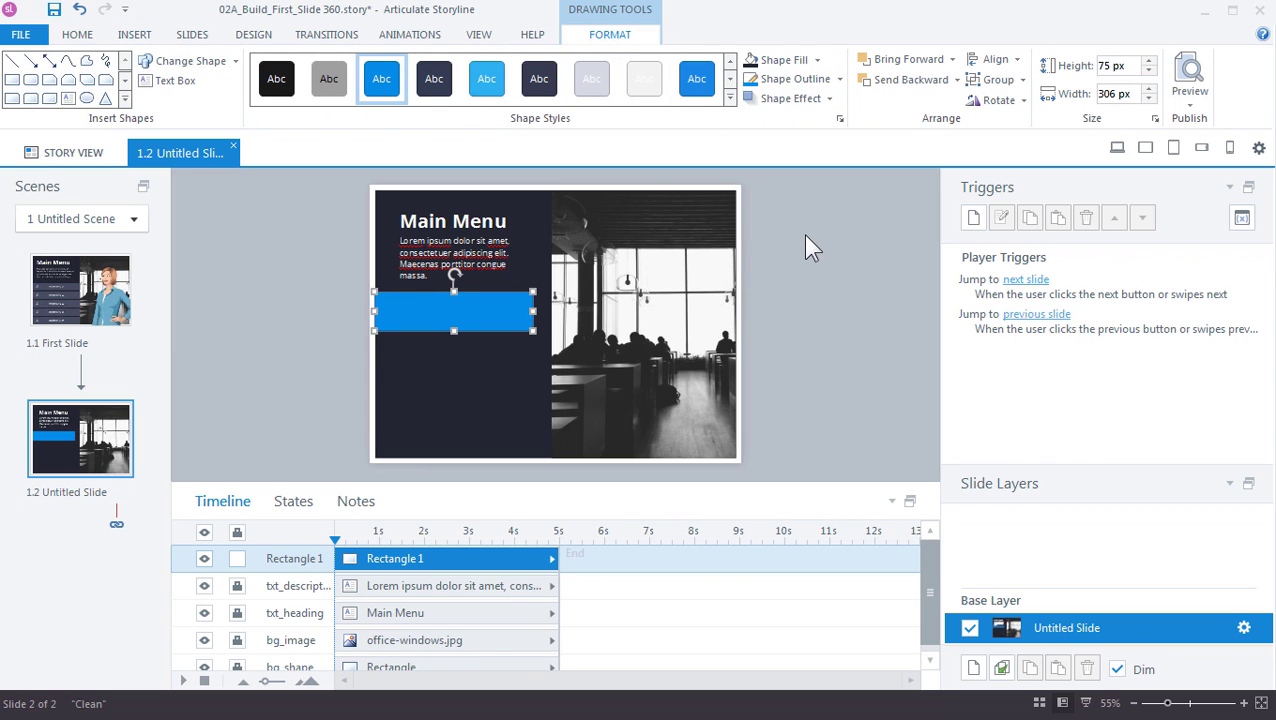
# Step: Resize the rectangle to 343 × 66 px at the left edge and fill it slate grey
pyautogui.moveTo(430, 305)
pyautogui.mouseDown()
pyautogui.moveTo(448, 307)
pyautogui.moveTo(406, 303)
pyautogui.mouseUp()
pyautogui.moveTo(533, 311); pyautogui.dragTo(551, 311)
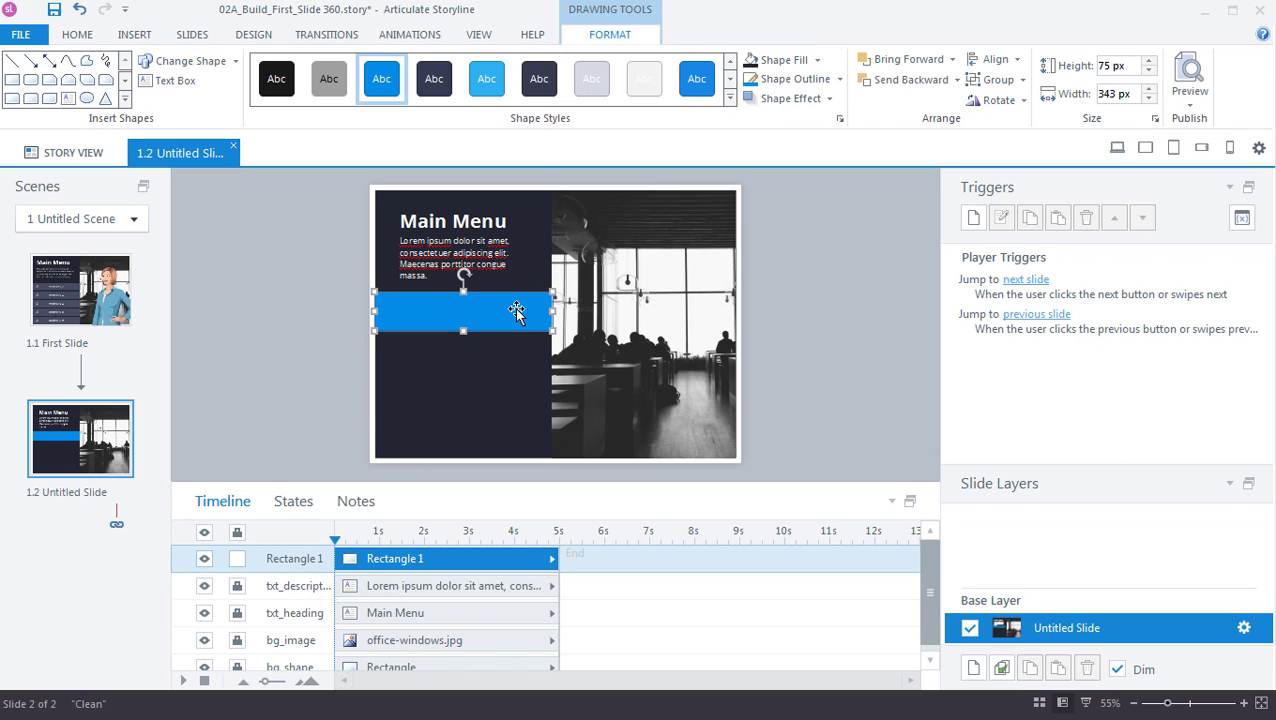
pyautogui.moveTo(463, 330); pyautogui.dragTo(463, 325)
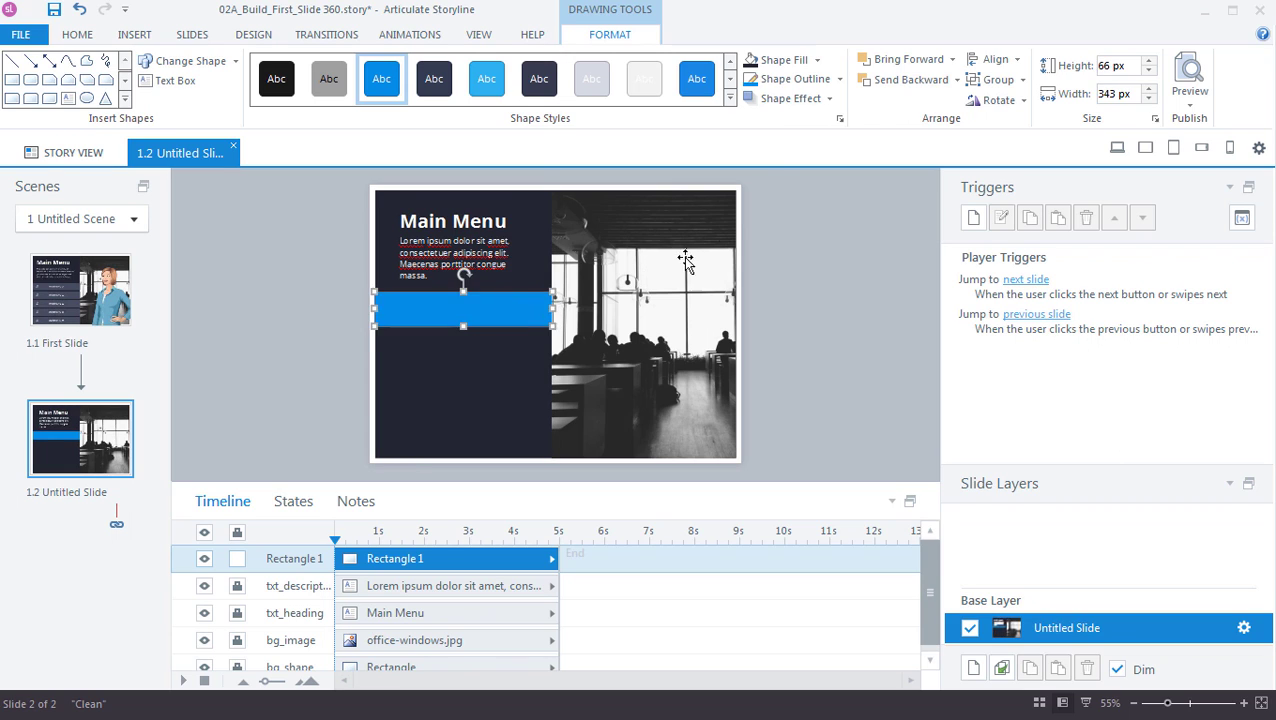
pyautogui.click(817, 60)
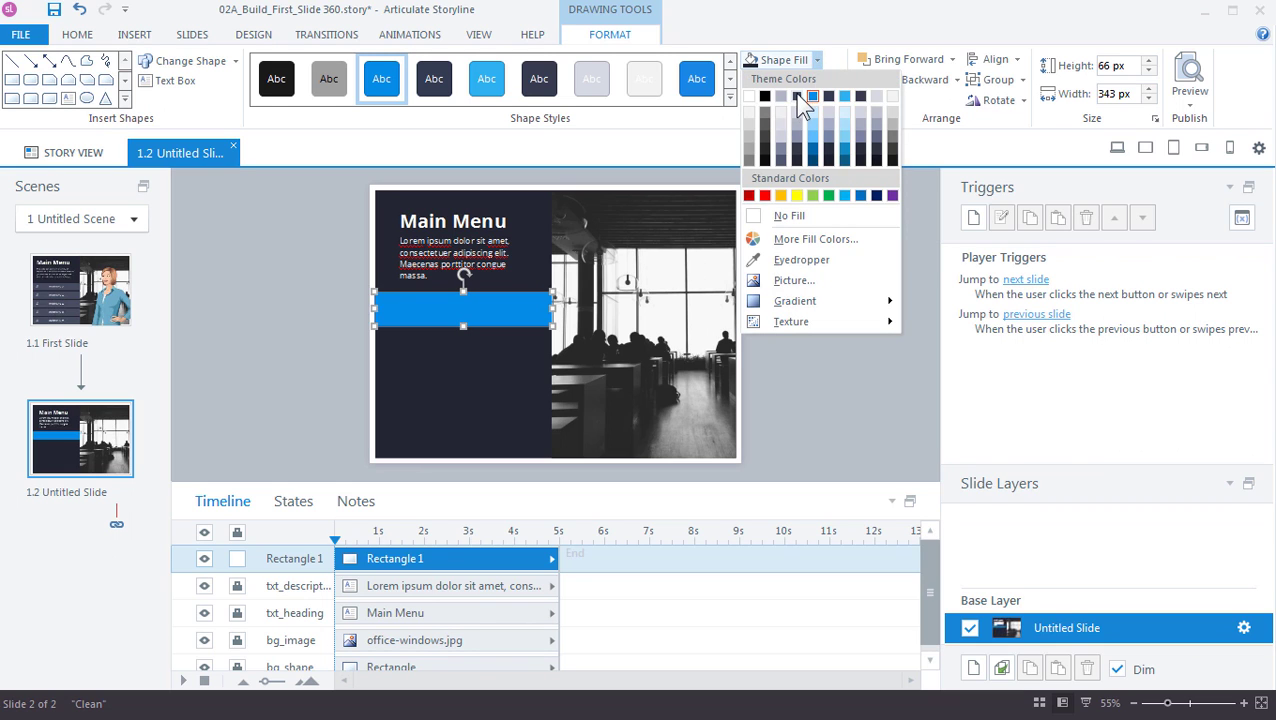
pyautogui.click(798, 97)
pyautogui.click(810, 268)
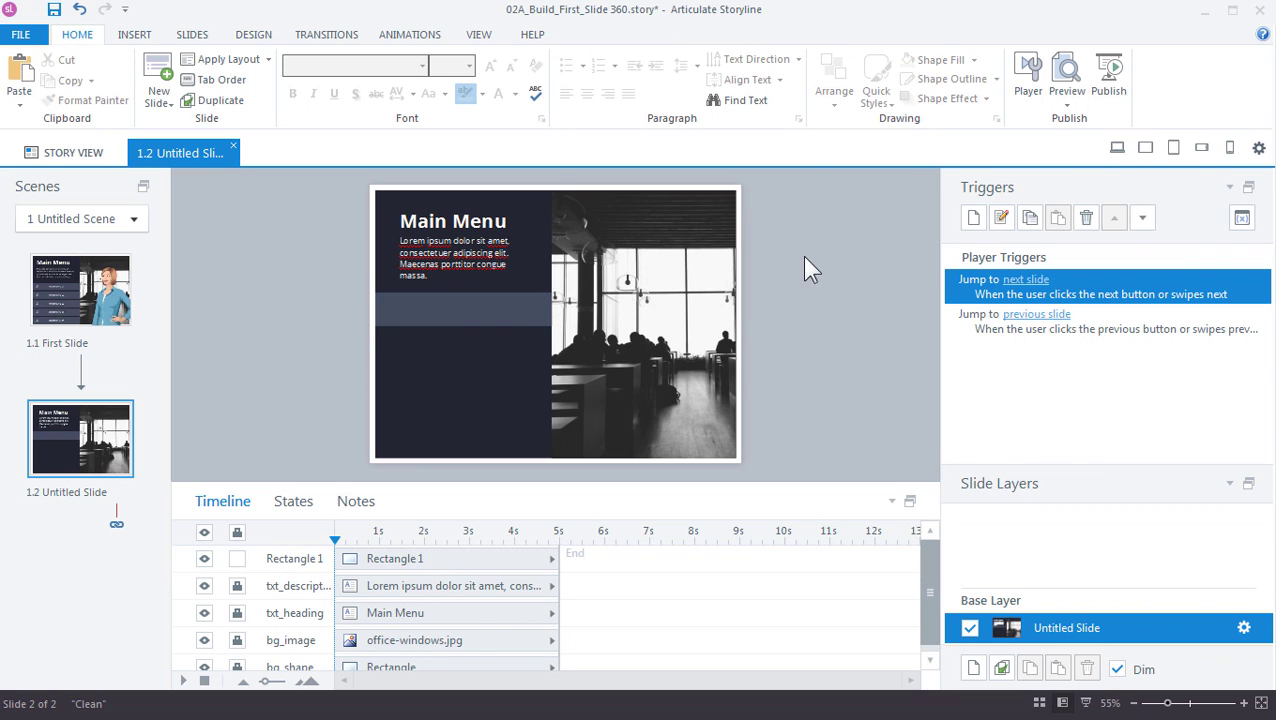
pyautogui.click(495, 305)
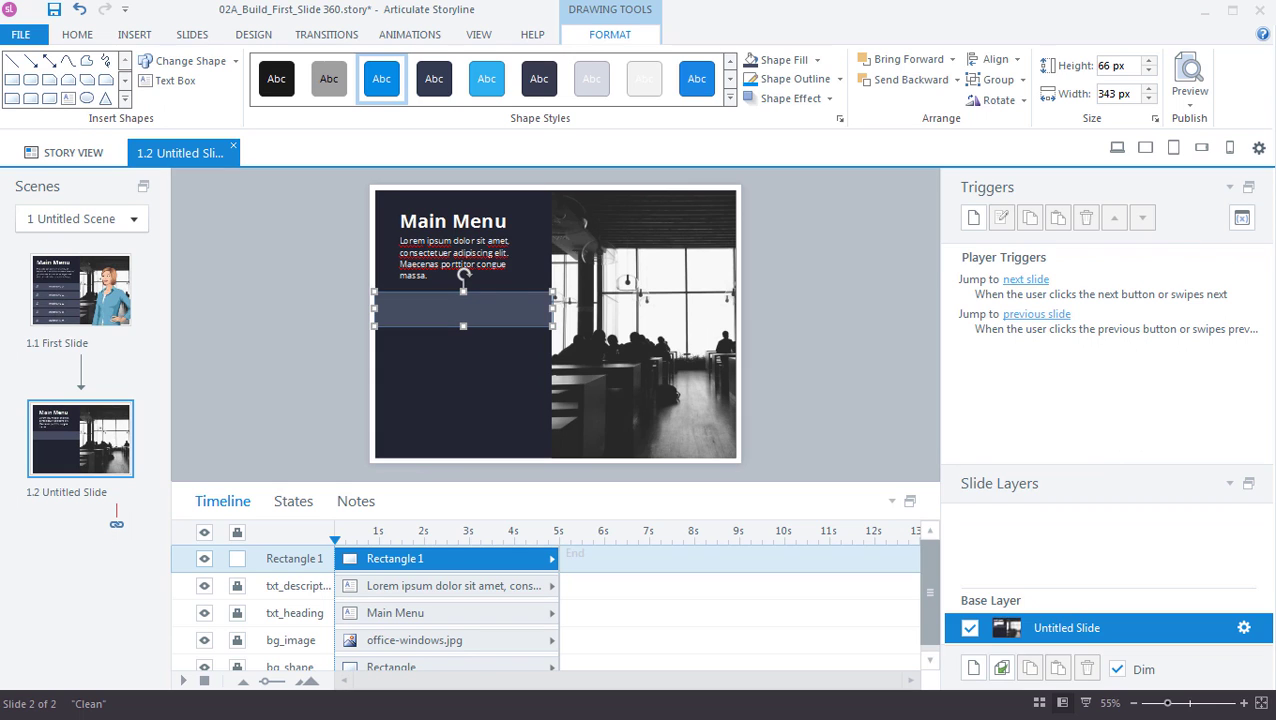
# Step: In the bar's Normal state, insert the icon-menu magnifier picture at the bar's left end
pyautogui.click(286, 500)
pyautogui.click(235, 543)
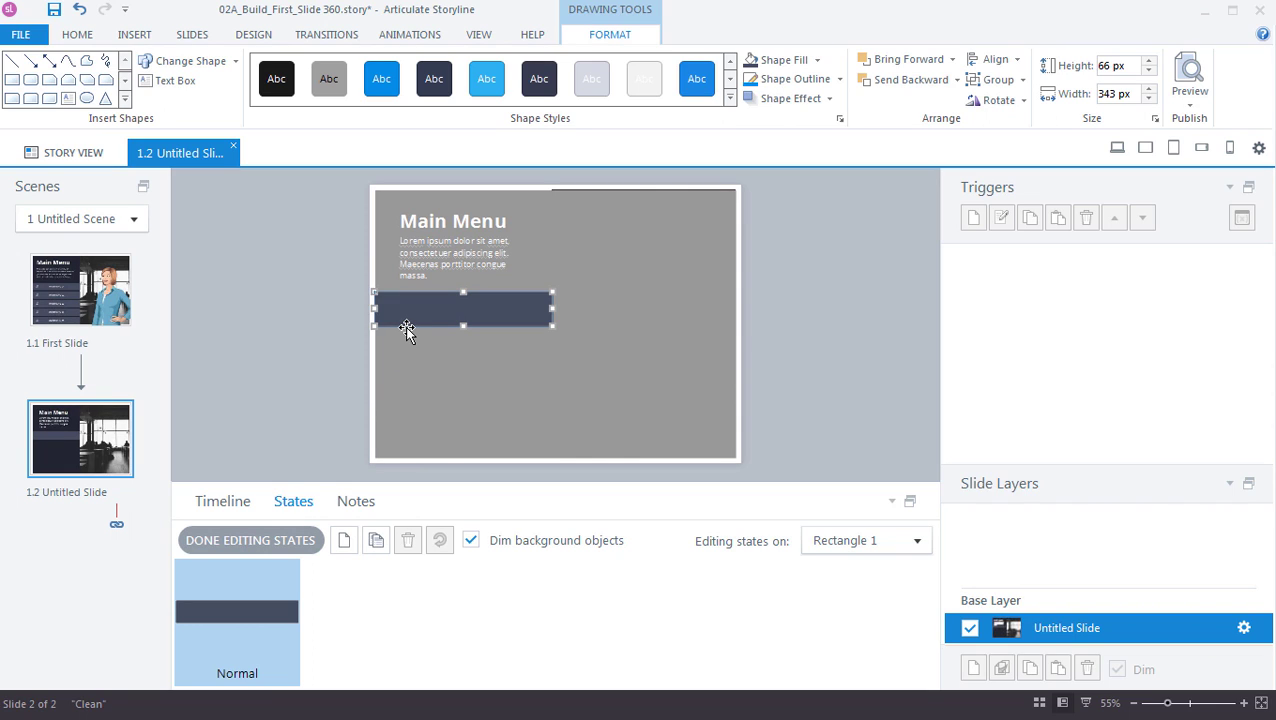
pyautogui.click(134, 34)
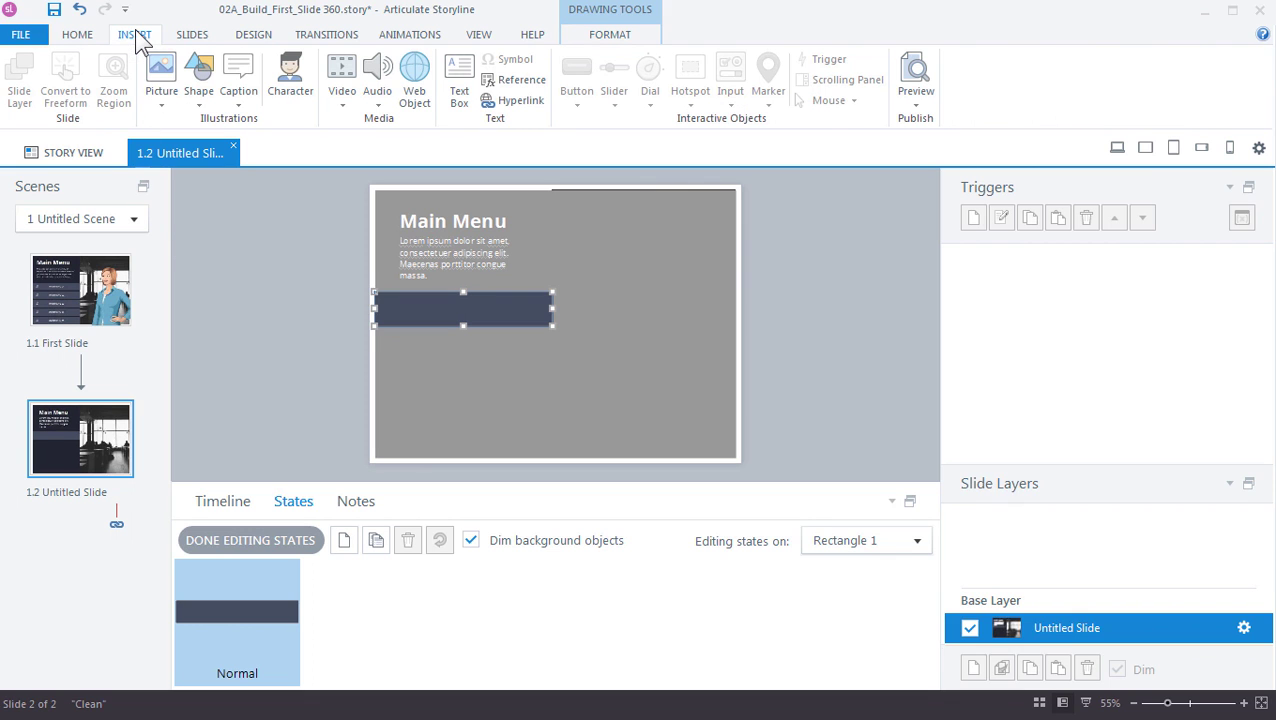
pyautogui.click(161, 75)
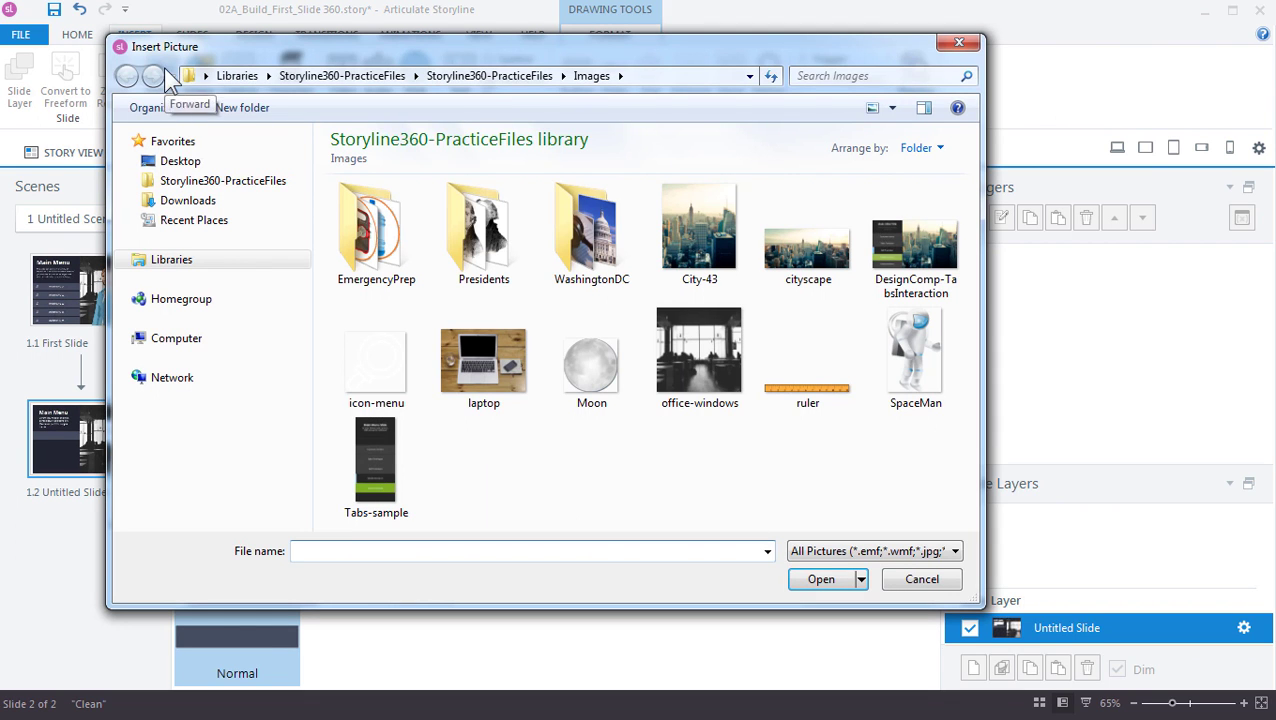
pyautogui.click(372, 358)
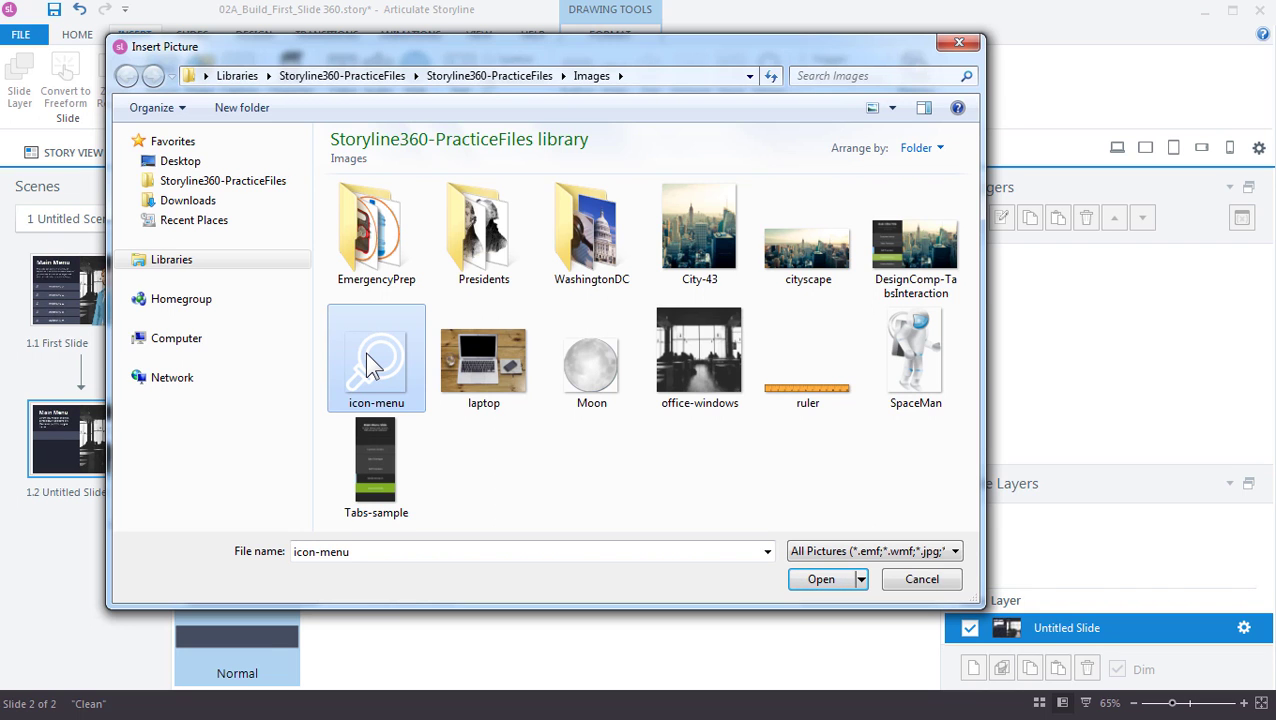
pyautogui.click(808, 583)
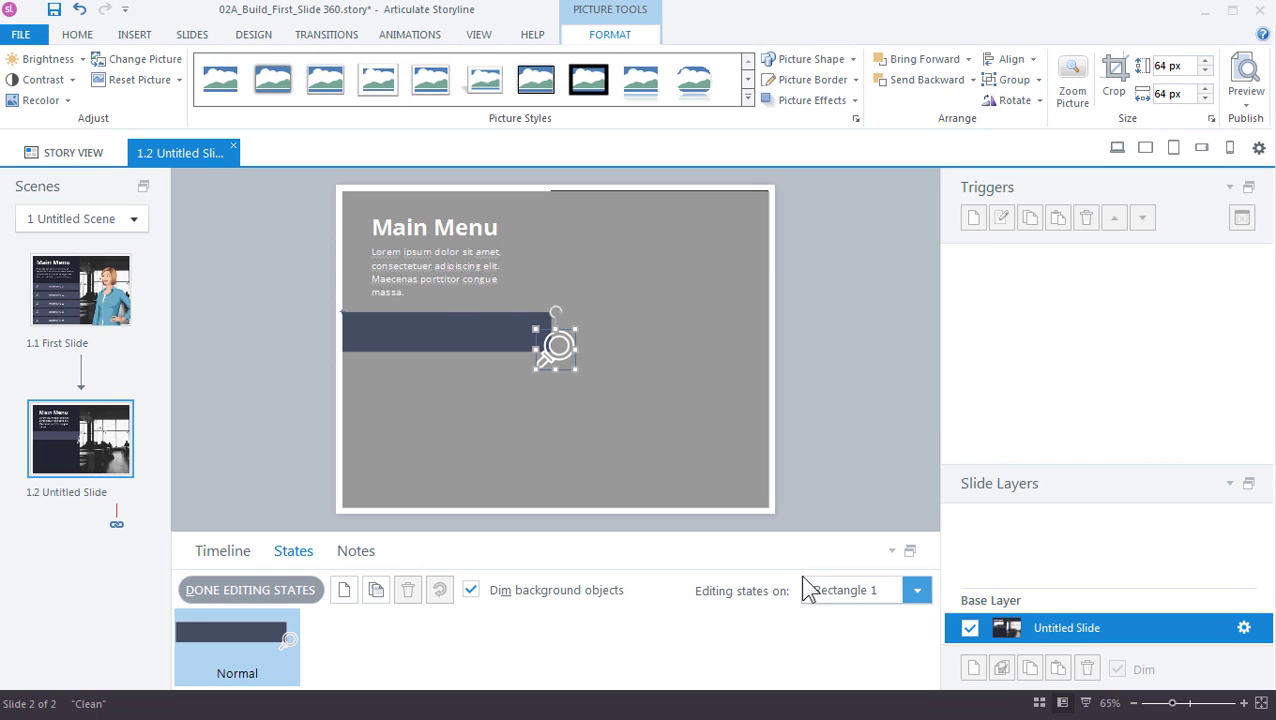
pyautogui.moveTo(556, 368); pyautogui.dragTo(360, 339)
pyautogui.click(488, 389)
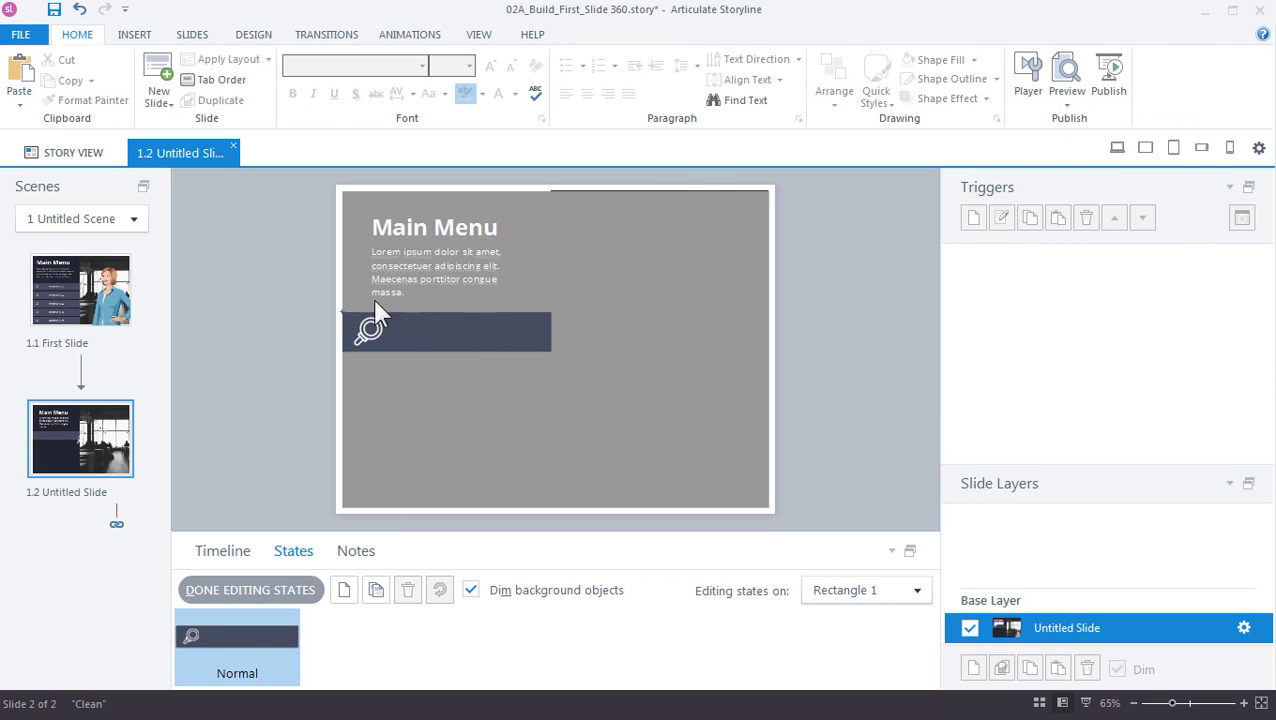
# Step: Label the bar MAIN MENU 01 and finish editing its states
pyautogui.click(367, 334)
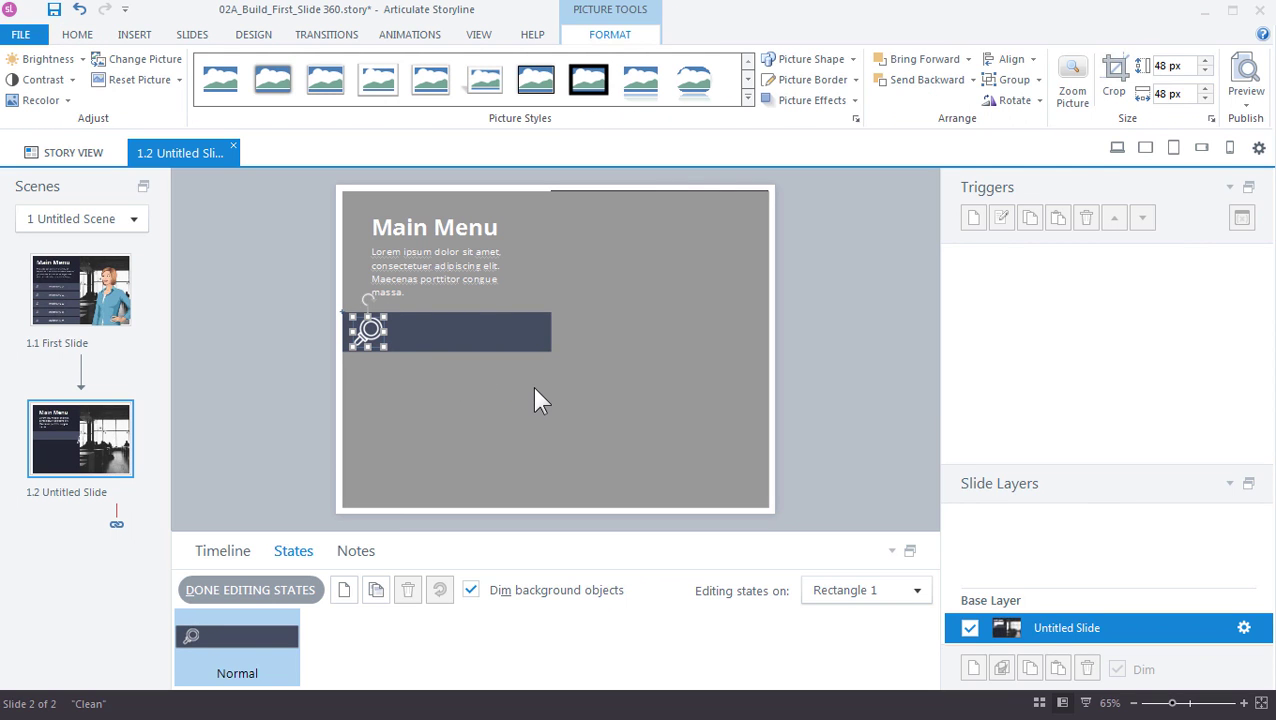
pyautogui.click(460, 330)
pyautogui.write('MAIN MENU')
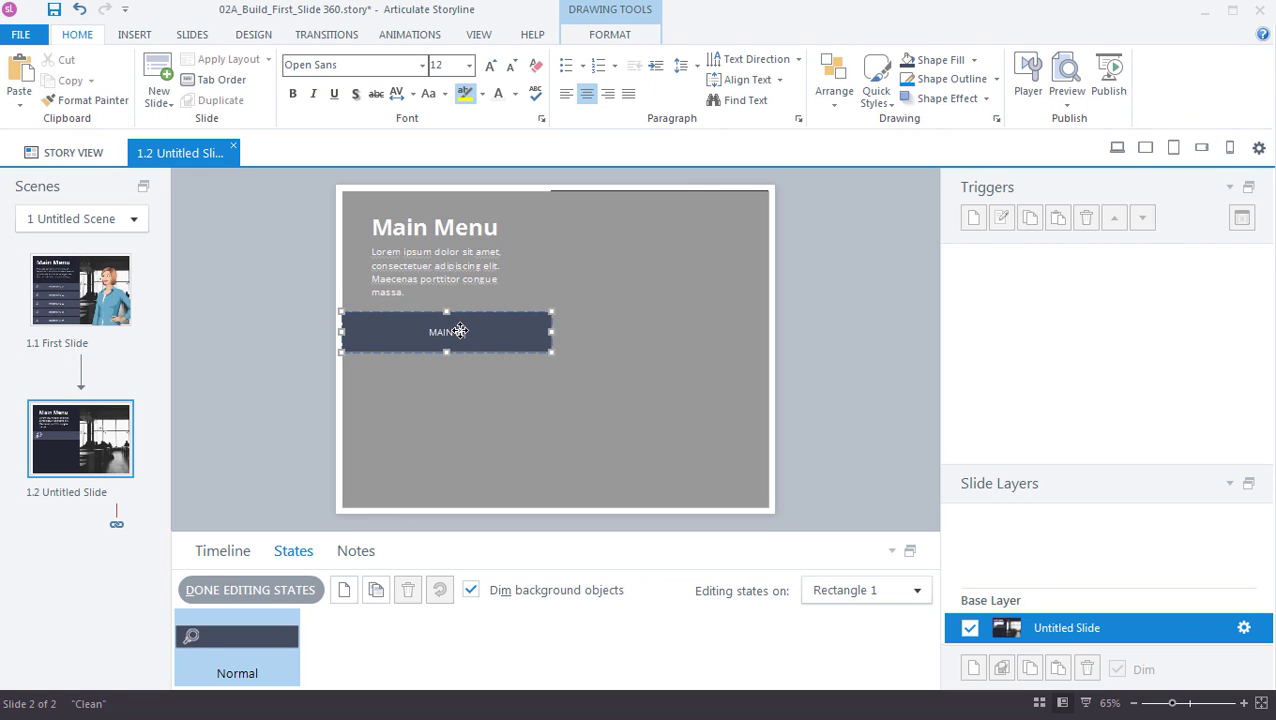
pyautogui.write(' 01')
pyautogui.click(507, 410)
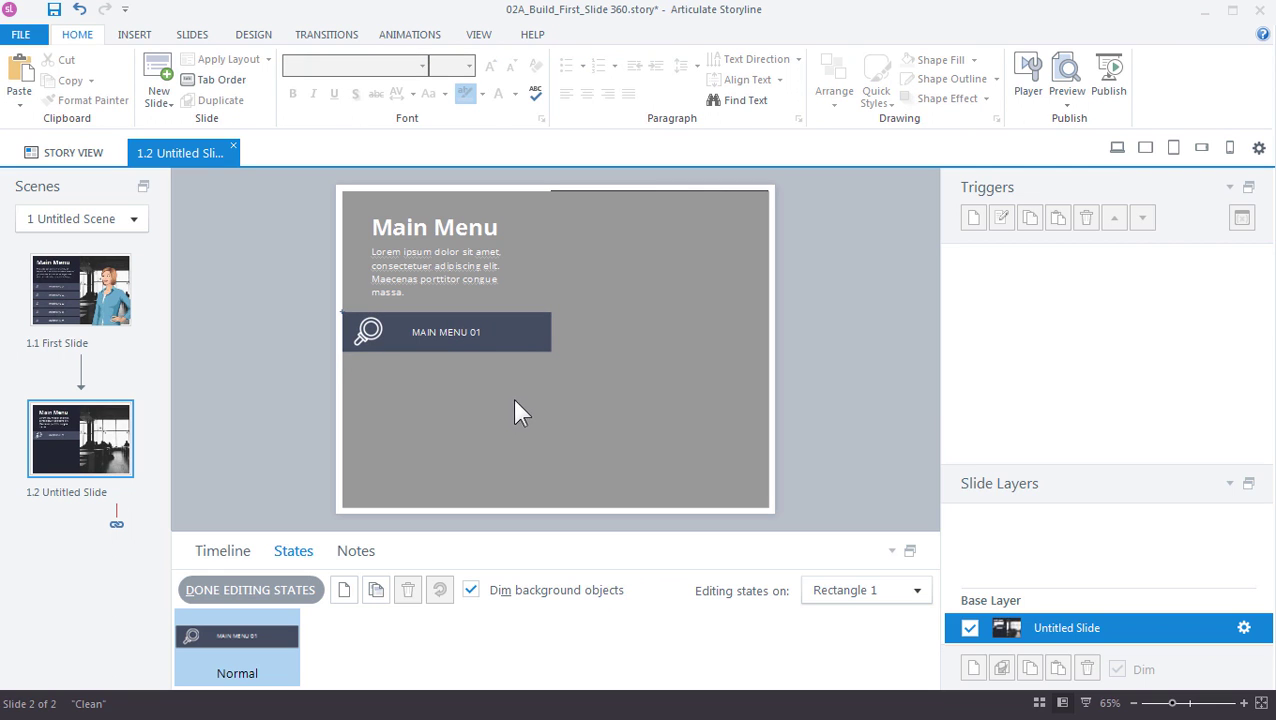
pyautogui.click(298, 591)
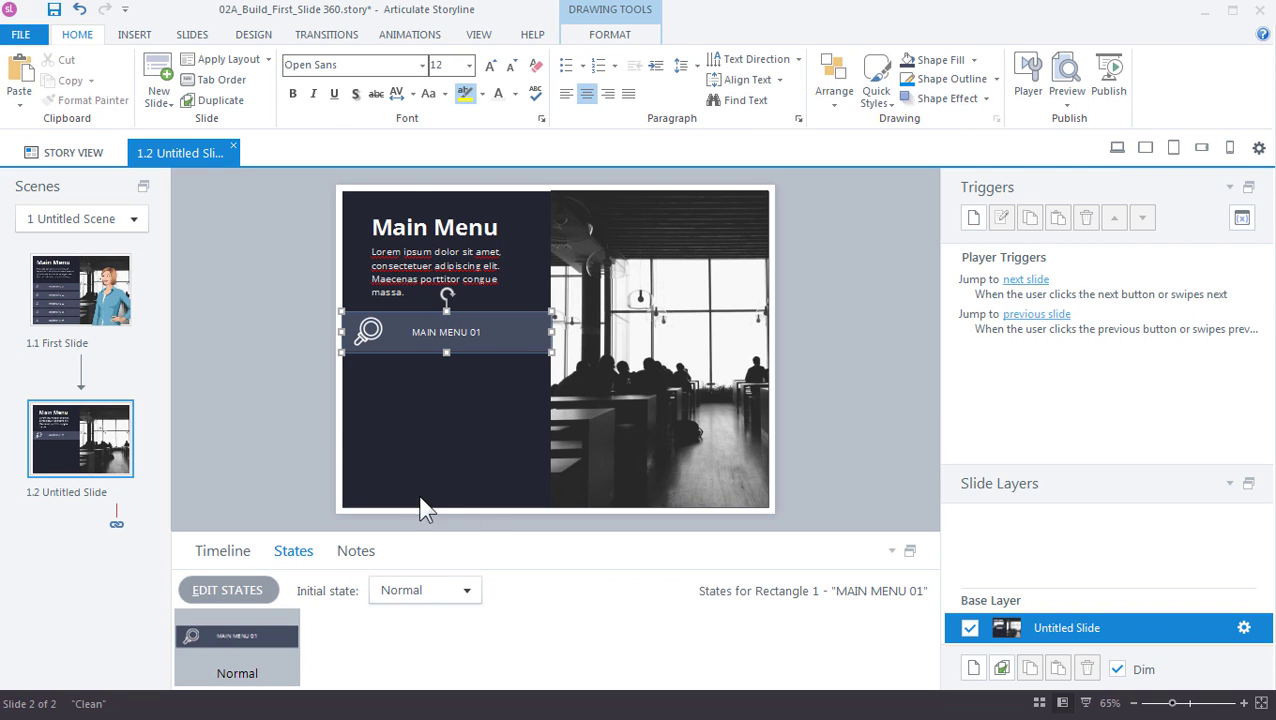
# Step: Duplicate the MAIN MENU 01 bar into a stack of five, nudge them into place, and select all
pyautogui.click(476, 410)
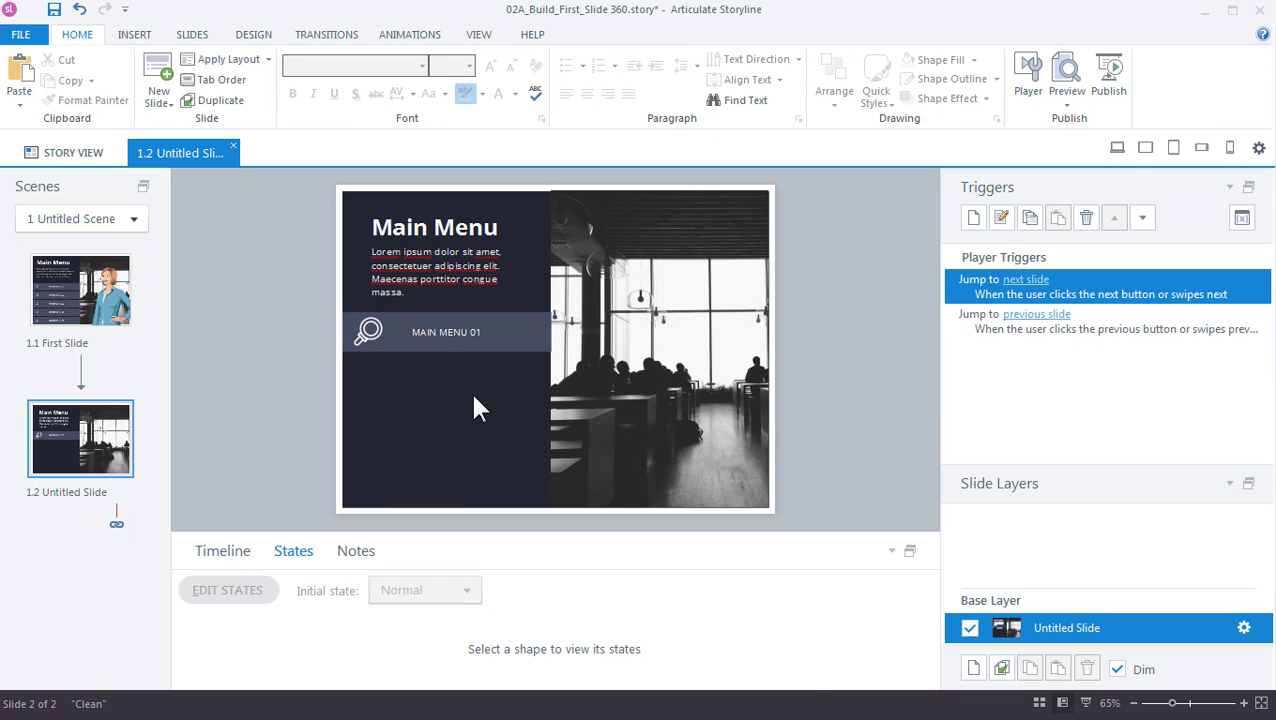
pyautogui.click(470, 347)
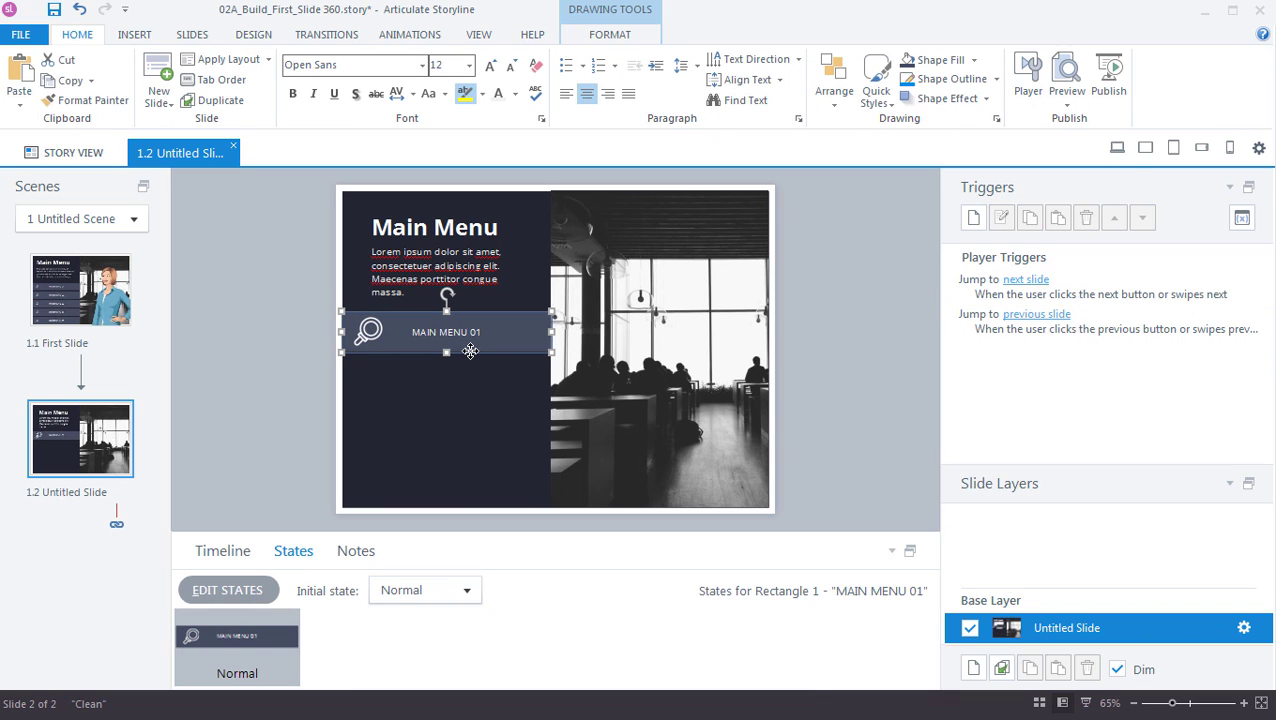
pyautogui.moveTo(470, 351); pyautogui.dragTo(478, 524)
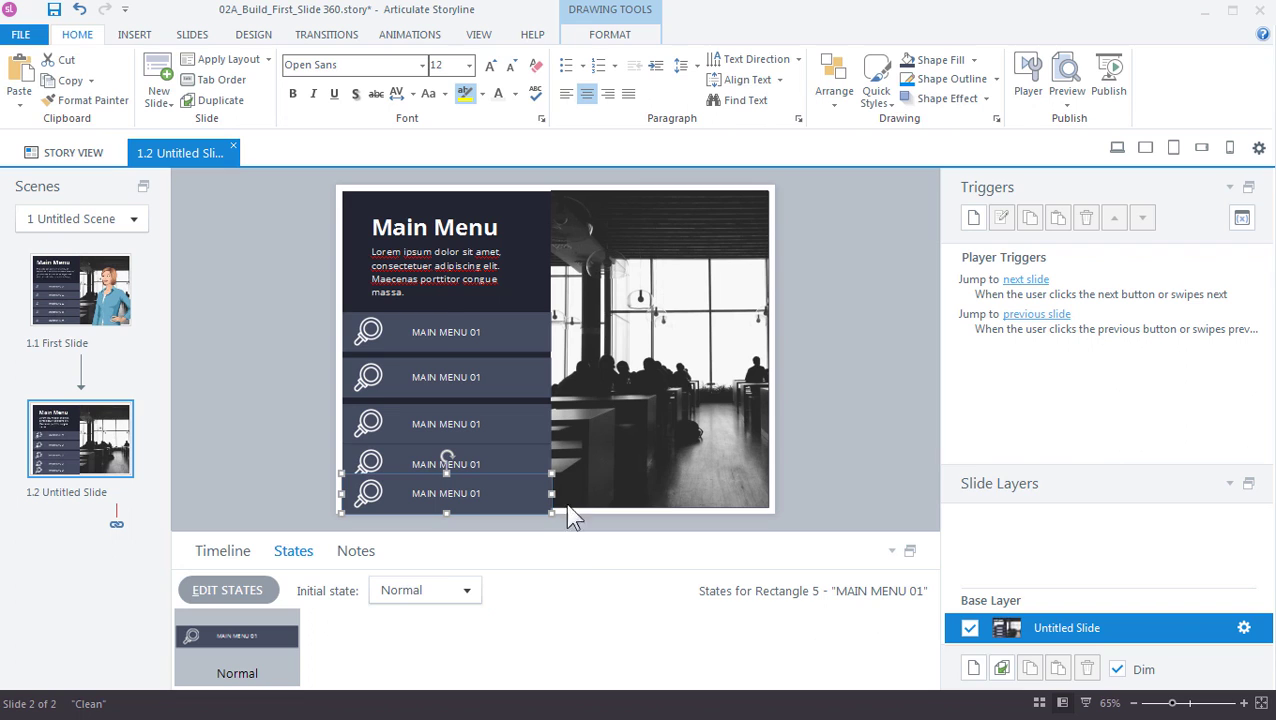
pyautogui.click(440, 325)
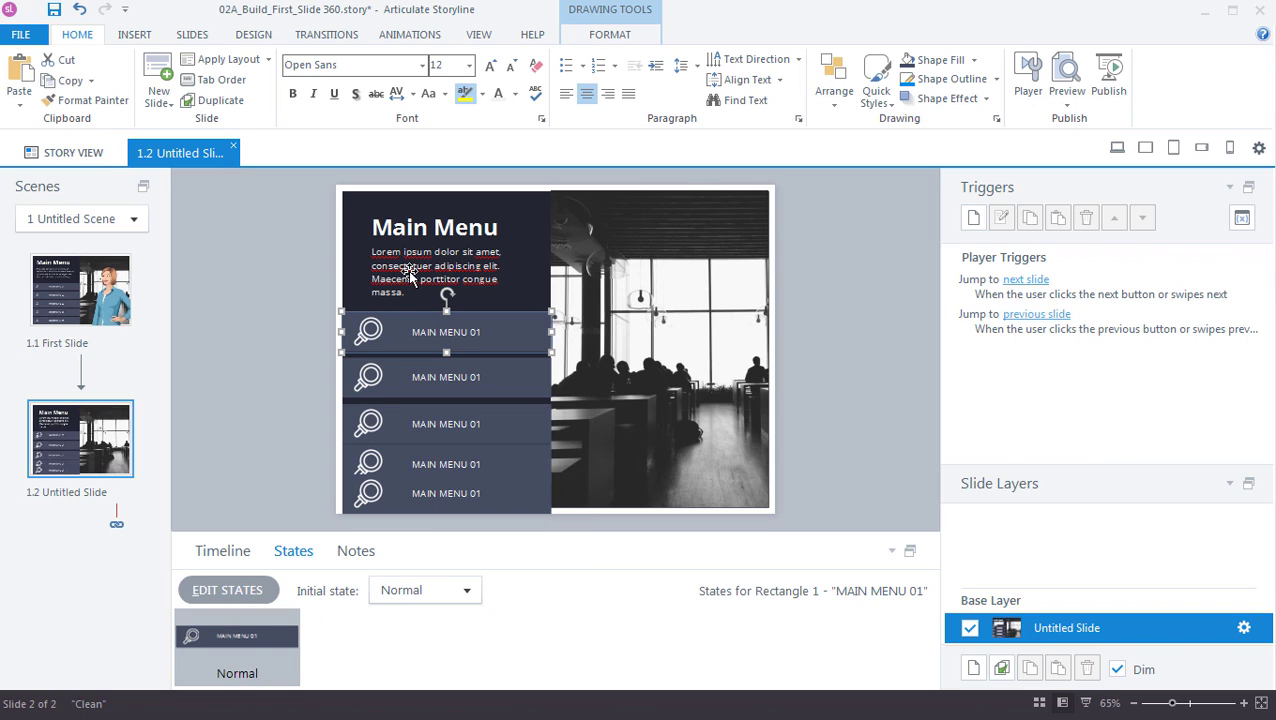
pyautogui.press('Up')
pyautogui.press('Up')
pyautogui.press('Up')
pyautogui.press('Up')
pyautogui.press('Up')
pyautogui.press('Up')
pyautogui.press('Up')
pyautogui.press('Up')
pyautogui.press('Up')
pyautogui.press('Up')
pyautogui.press('Up')
pyautogui.press('Escape')
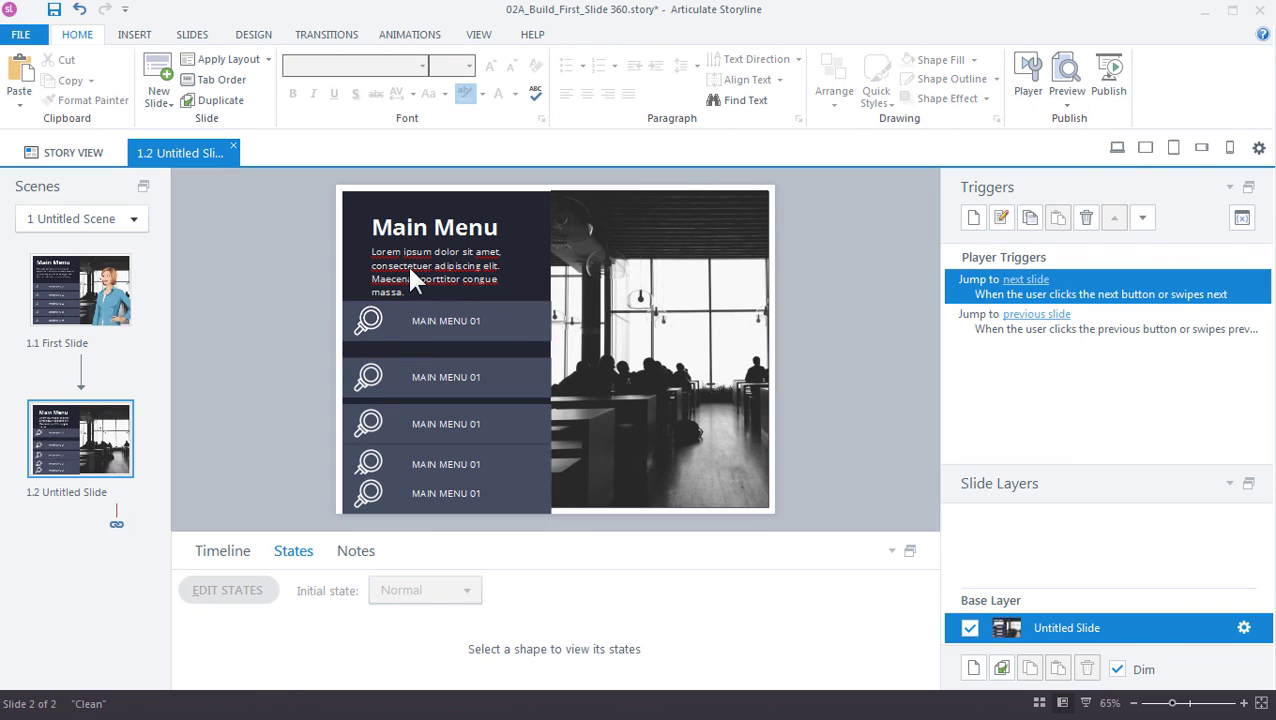
pyautogui.moveTo(377, 357); pyautogui.dragTo(377, 341)
pyautogui.click(383, 405)
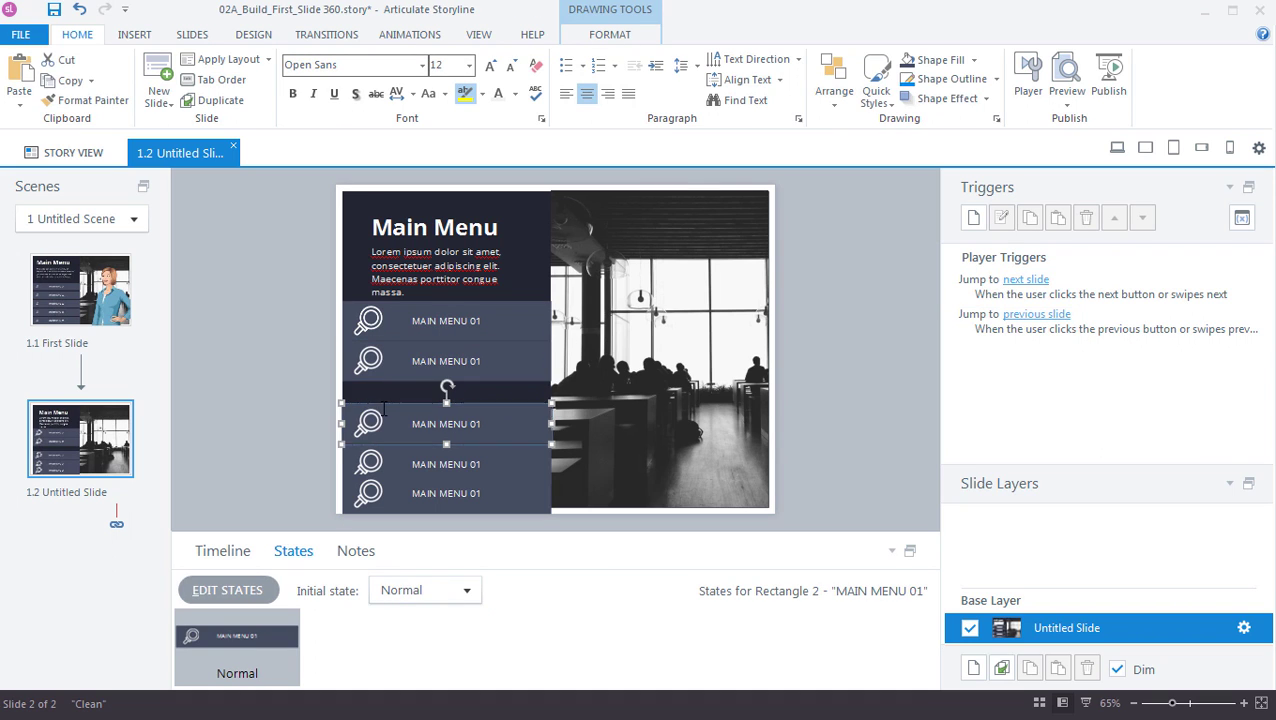
pyautogui.moveTo(383, 405); pyautogui.dragTo(383, 384)
pyautogui.moveTo(391, 481)
pyautogui.mouseDown()
pyautogui.moveTo(391, 460)
pyautogui.moveTo(392, 489)
pyautogui.moveTo(460, 485)
pyautogui.moveTo(401, 453)
pyautogui.moveTo(394, 468)
pyautogui.mouseUp()
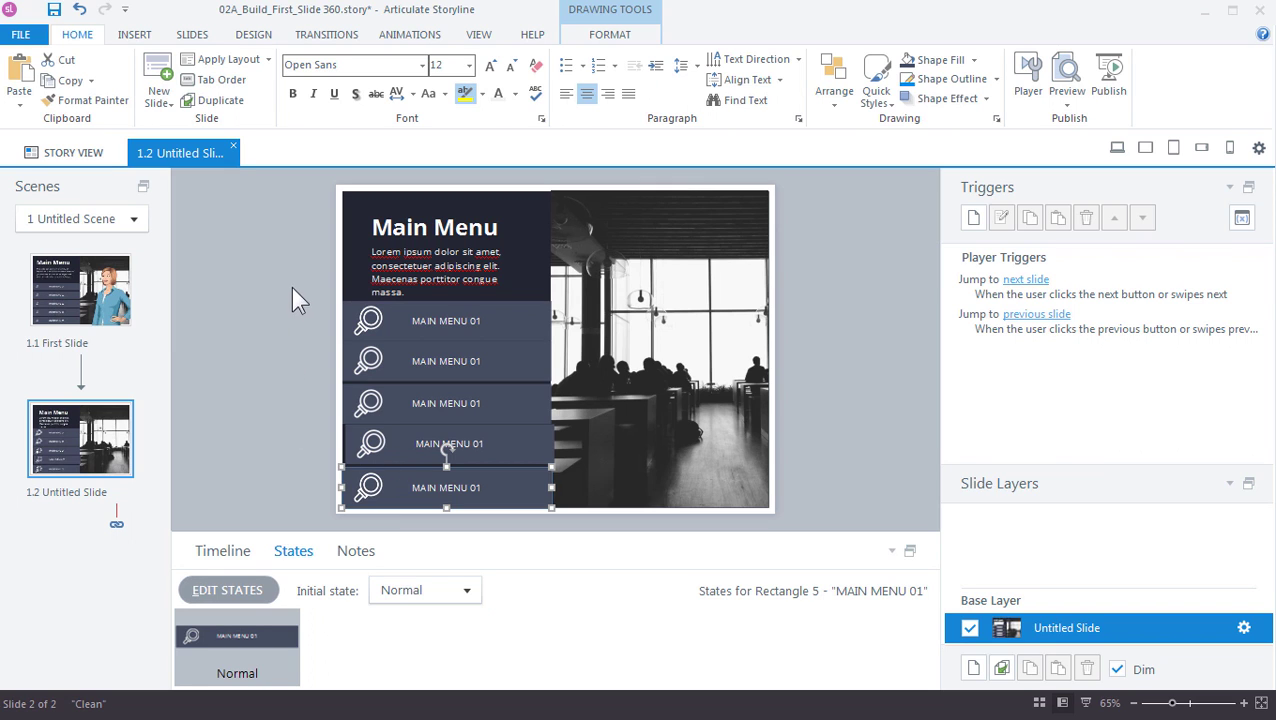
pyautogui.moveTo(291, 286); pyautogui.dragTo(588, 534)
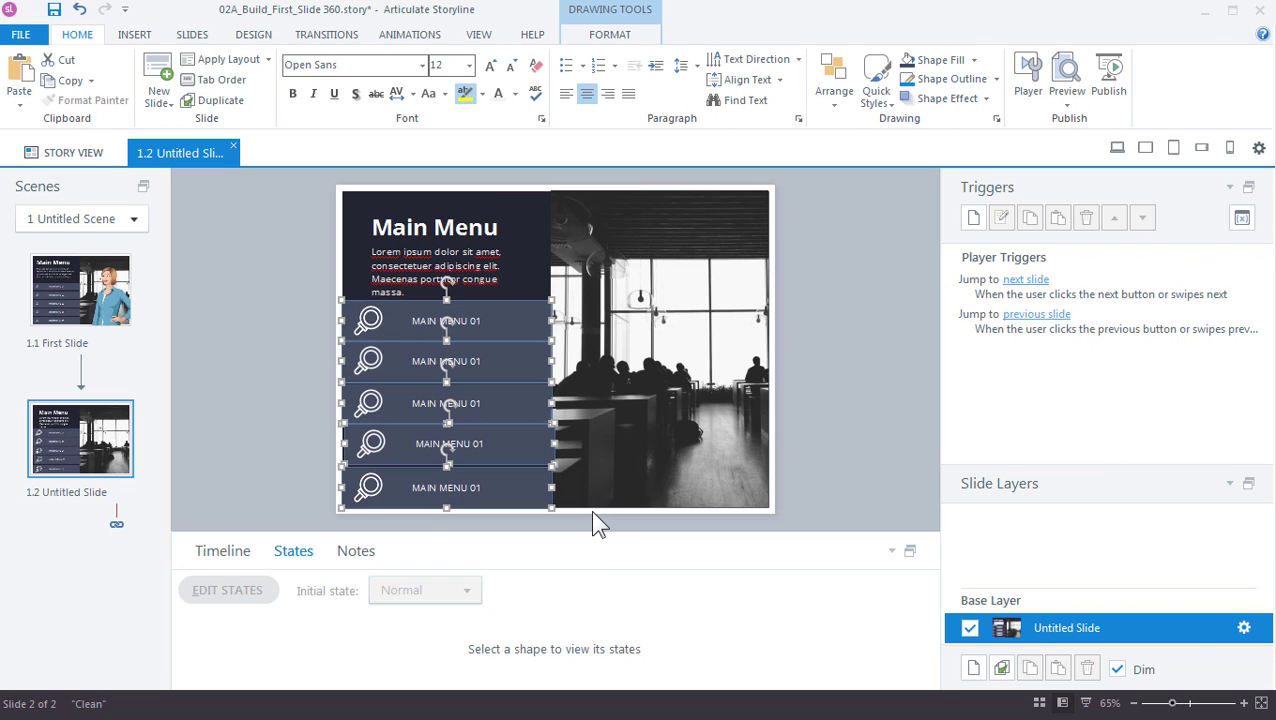
# Step: Distribute the five selected MAIN MENU bars vertically with equal spacing
pyautogui.click(630, 36)
pyautogui.click(993, 59)
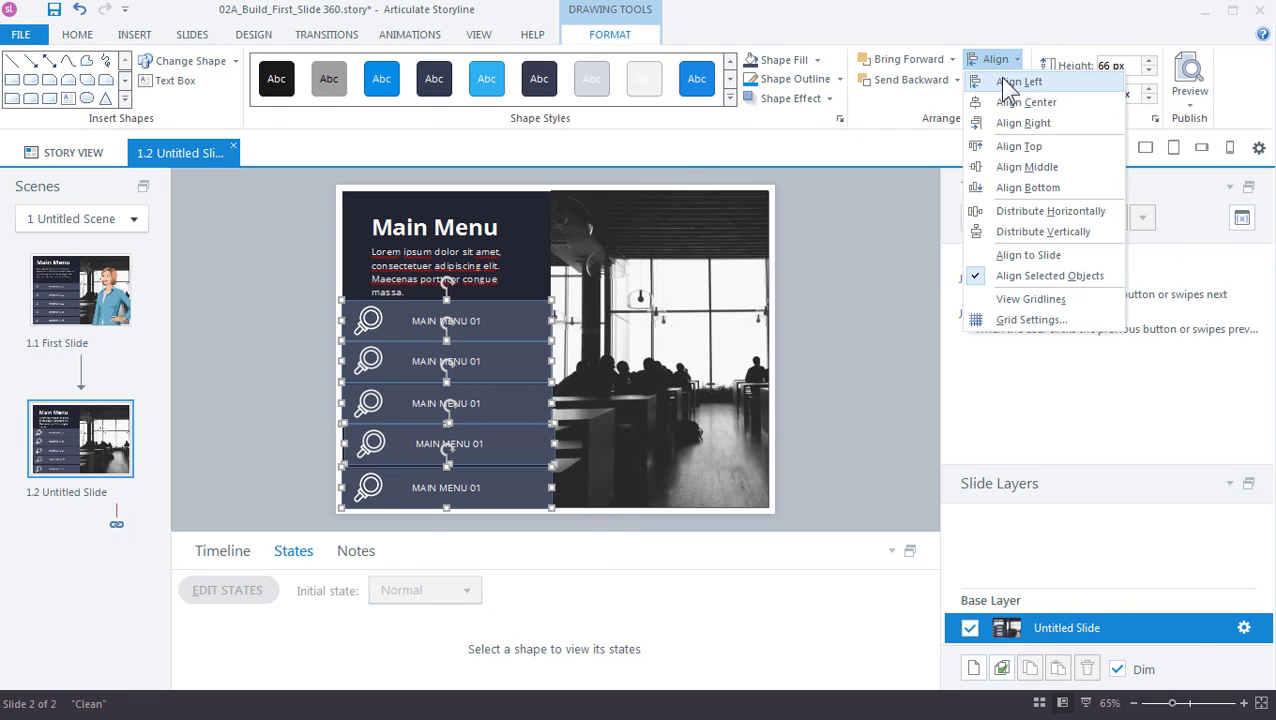
pyautogui.click(995, 81)
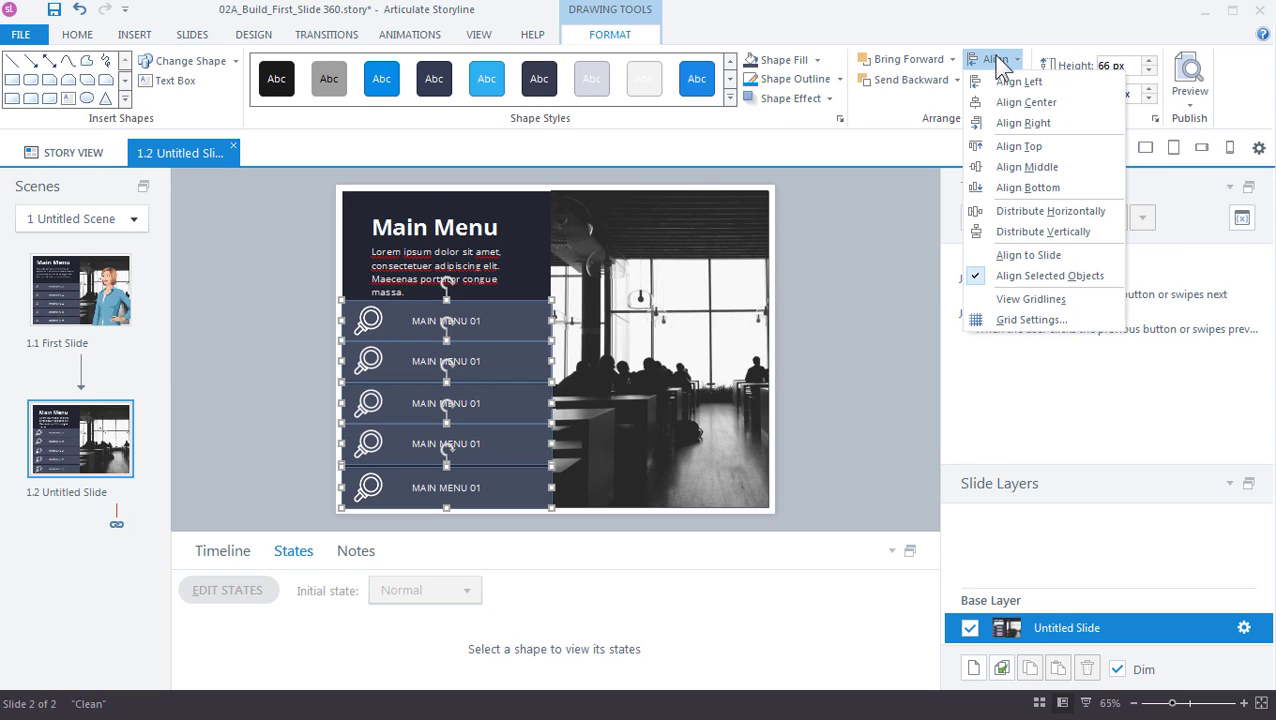
pyautogui.click(1035, 232)
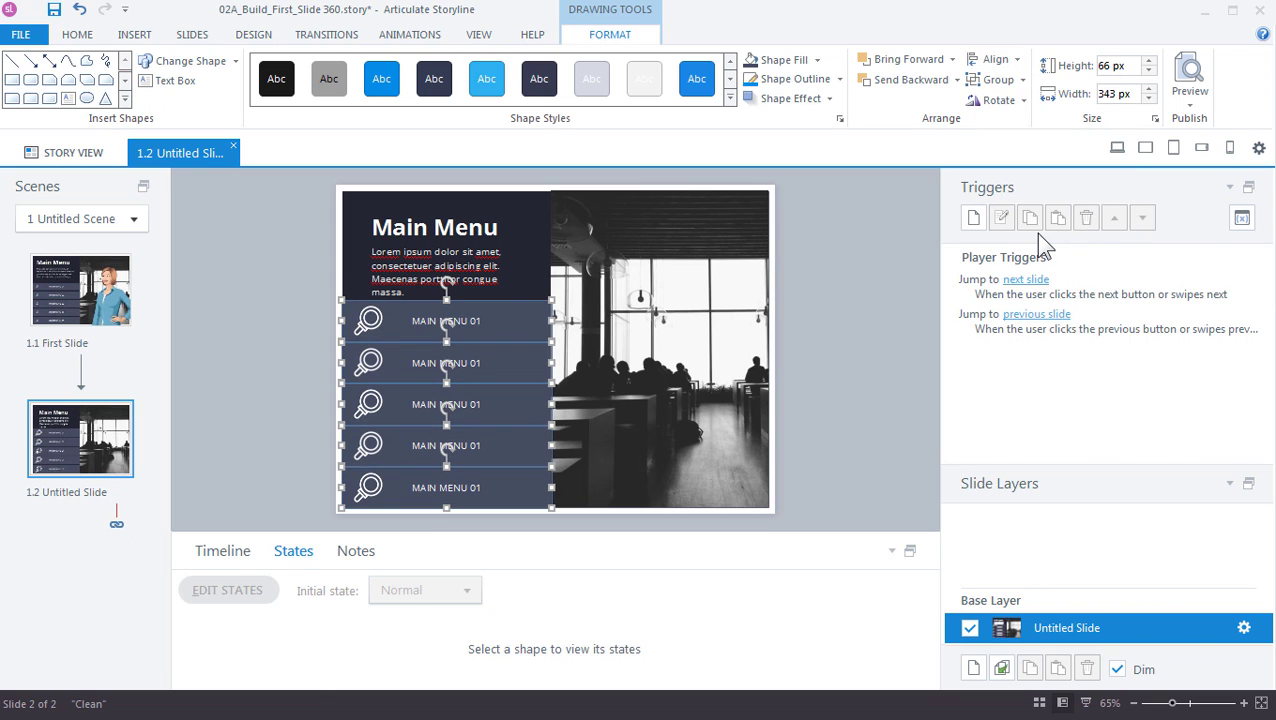
pyautogui.click(824, 371)
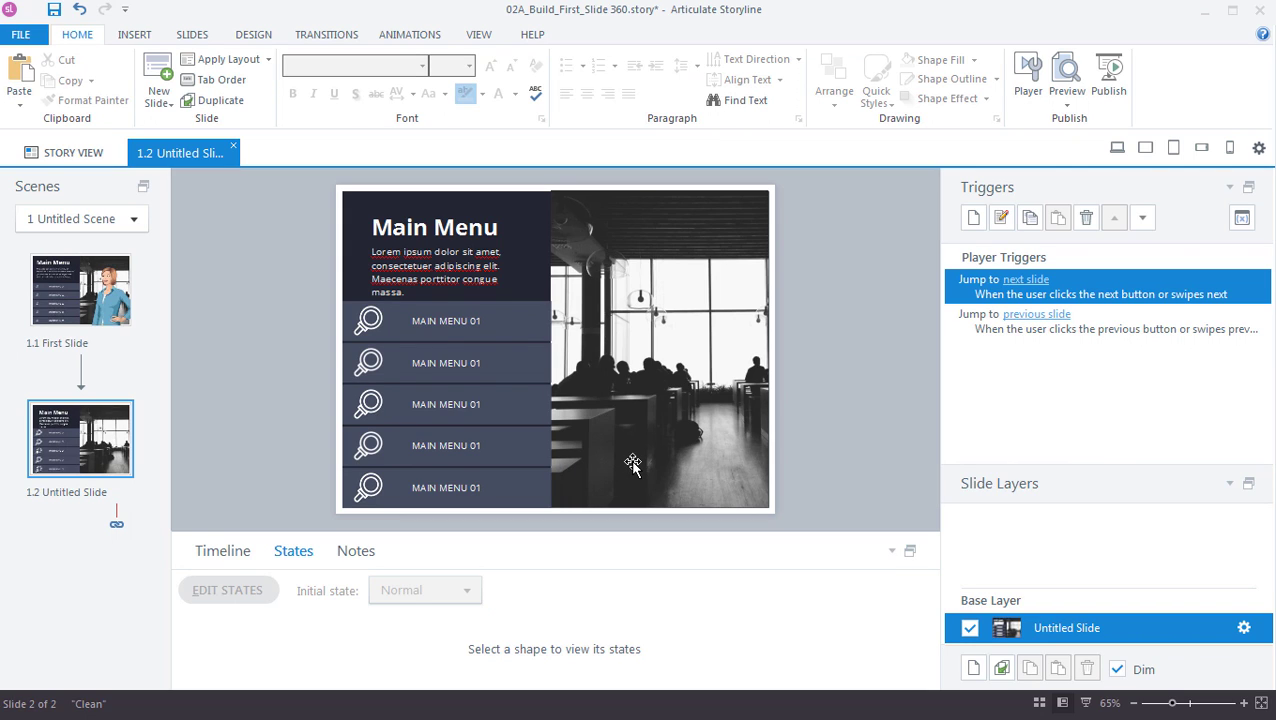
# Step: Change the labels of buttons two to five to MAIN MENU 02, 03, 04 and 05
pyautogui.click(490, 366)
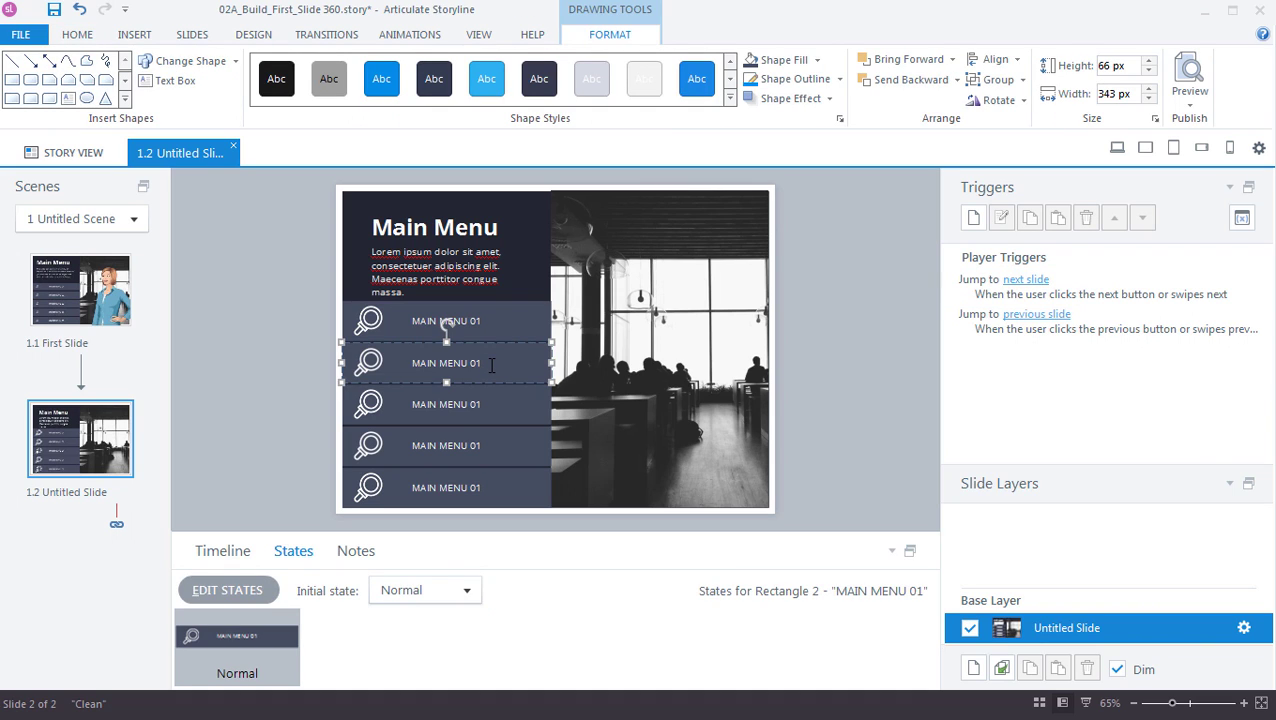
pyautogui.press('BackSpace')
pyautogui.write('2')
pyautogui.click(490, 412)
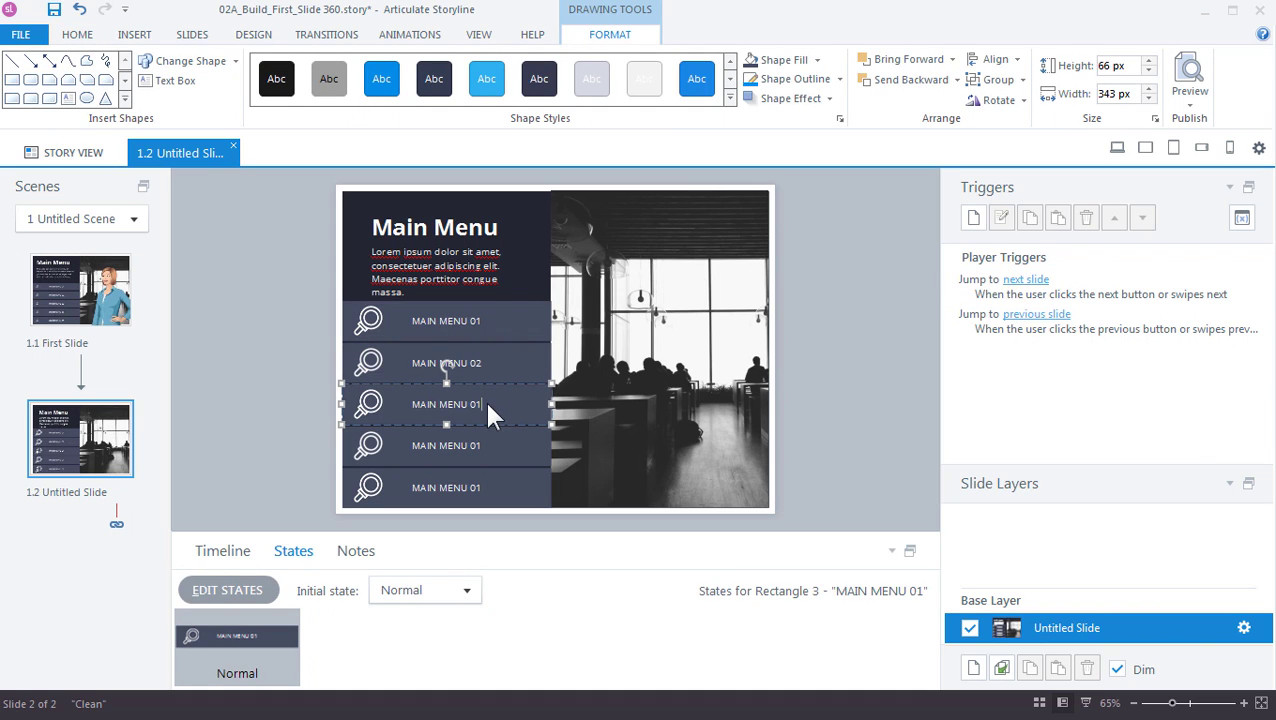
pyautogui.click(484, 448)
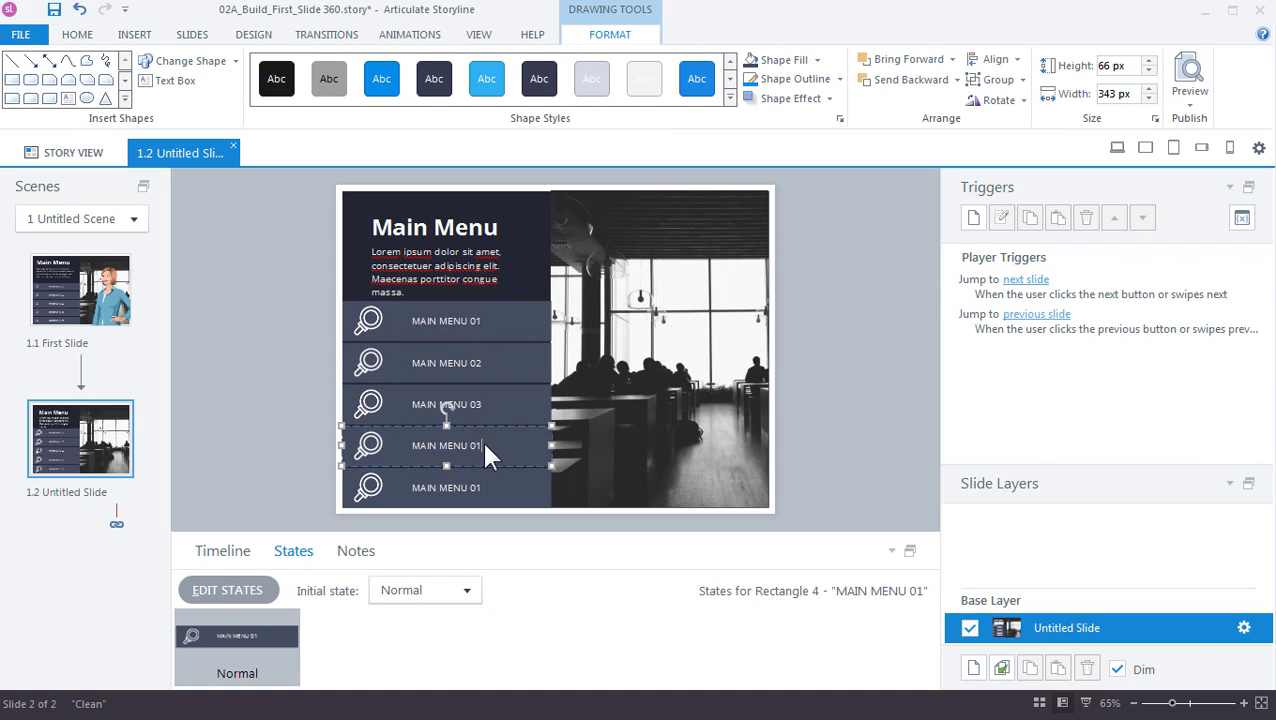
pyautogui.write('4')
pyautogui.click(495, 487)
pyautogui.press('BackSpace')
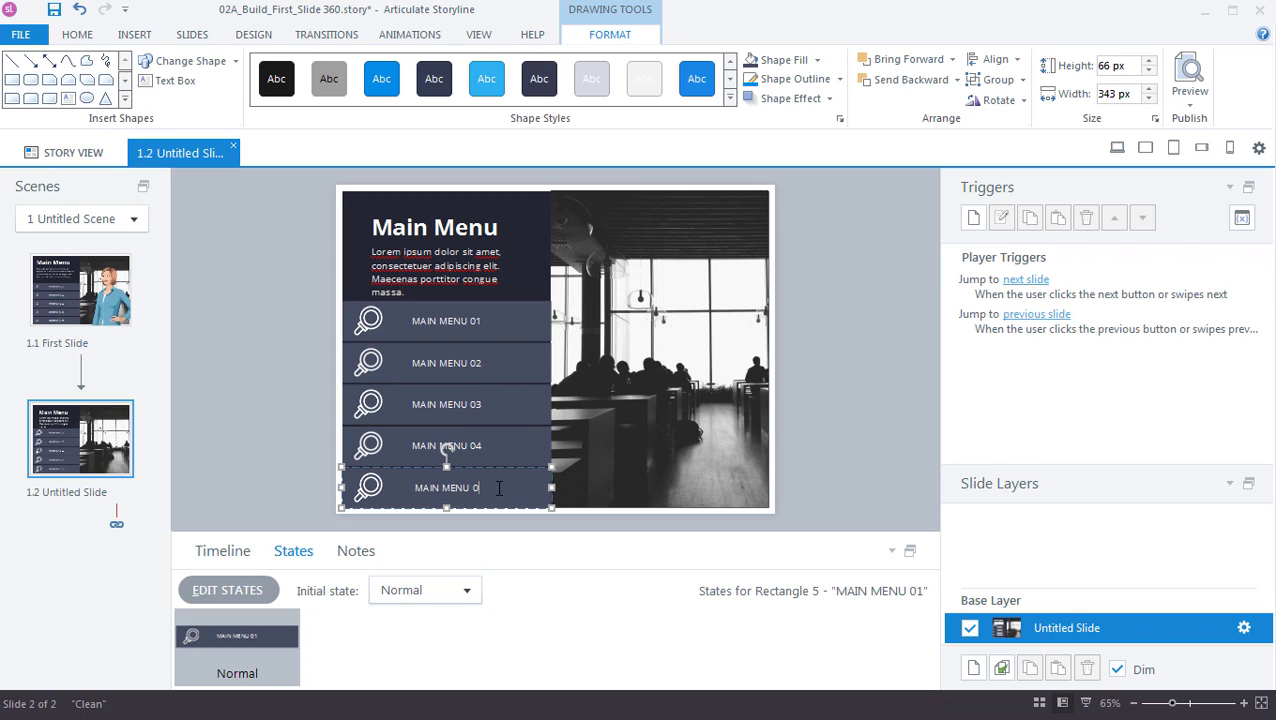
pyautogui.write('5')
pyautogui.click(590, 489)
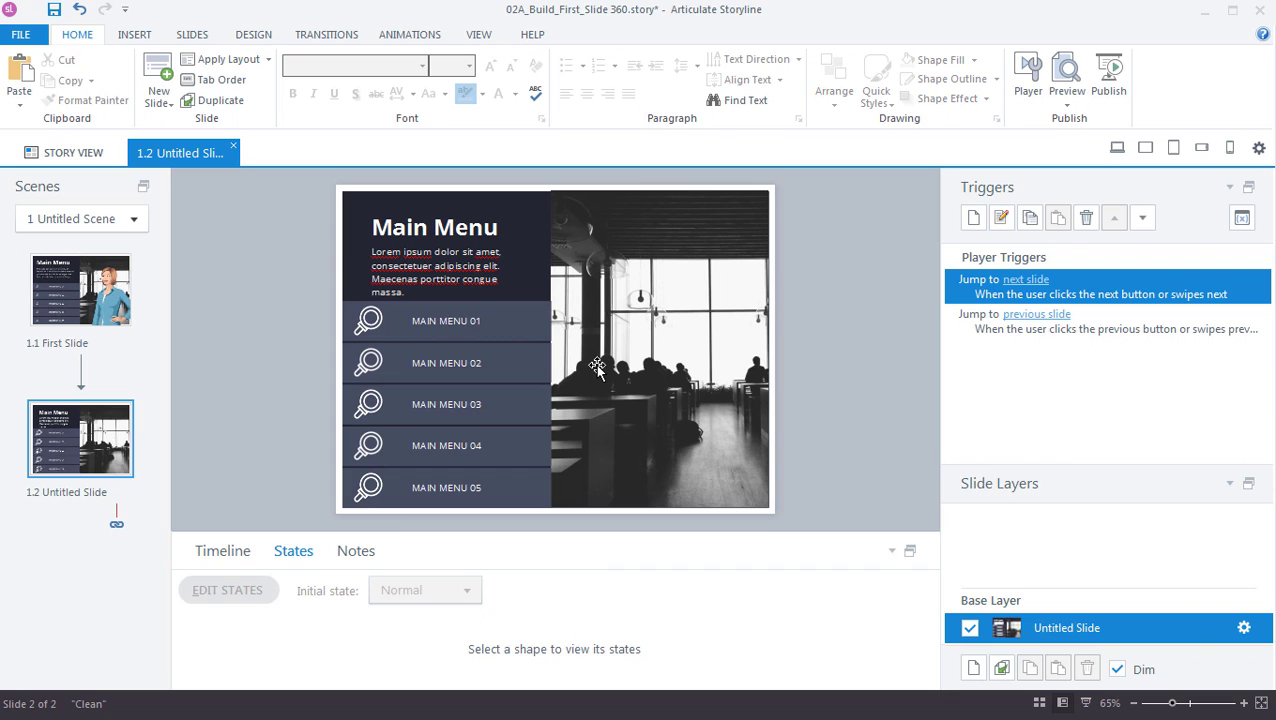
pyautogui.click(1072, 105)
pyautogui.click(1101, 124)
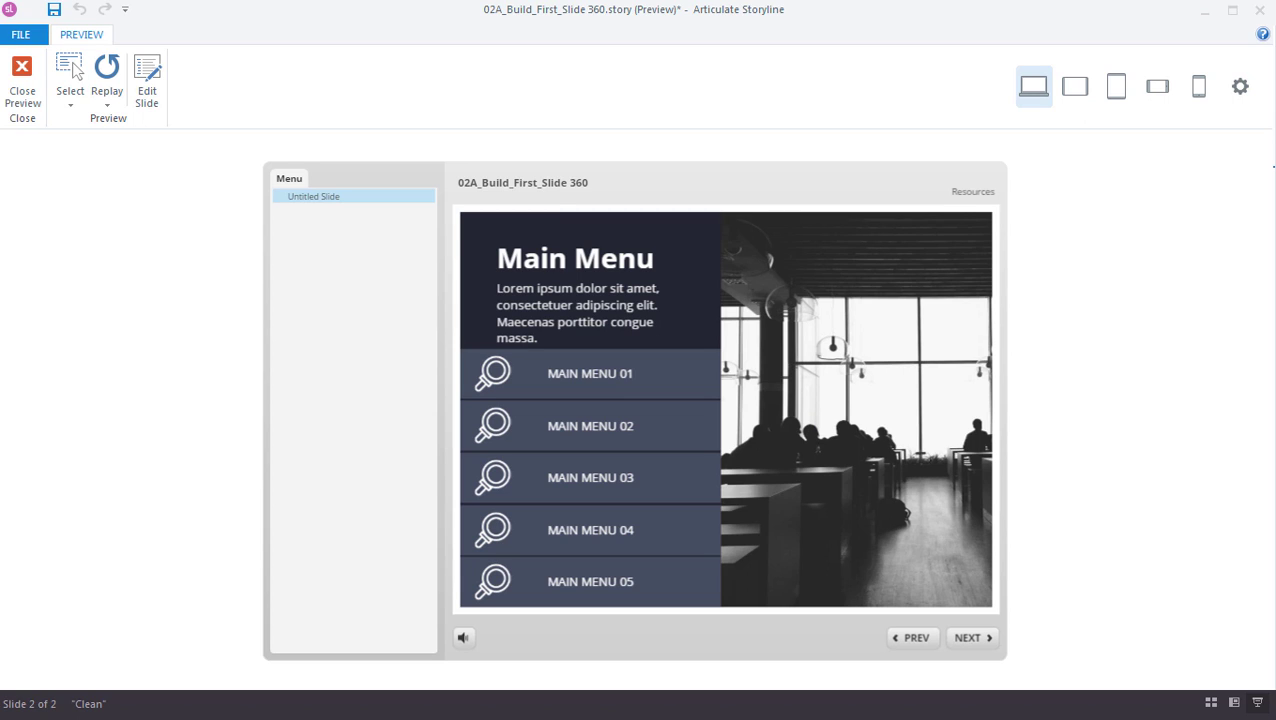
# Step: Close the preview and add a Hover state to the MAIN MENU 01 button
pyautogui.click(22, 85)
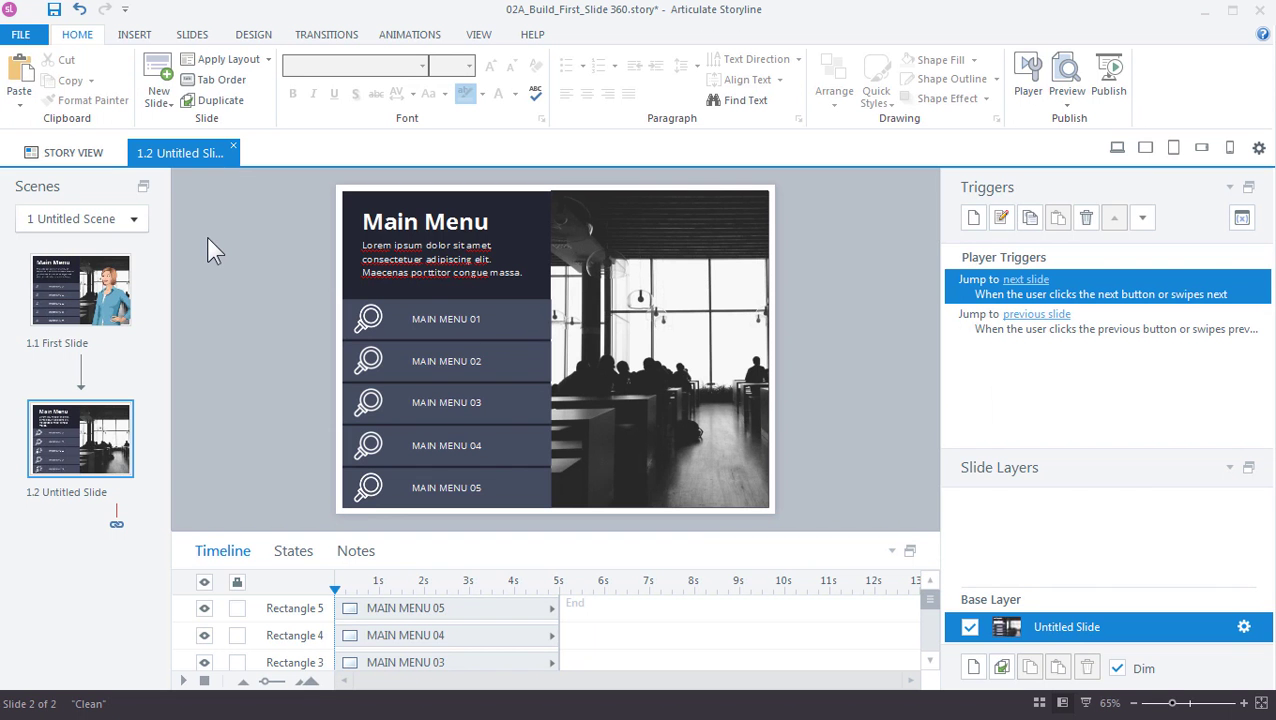
pyautogui.click(482, 302)
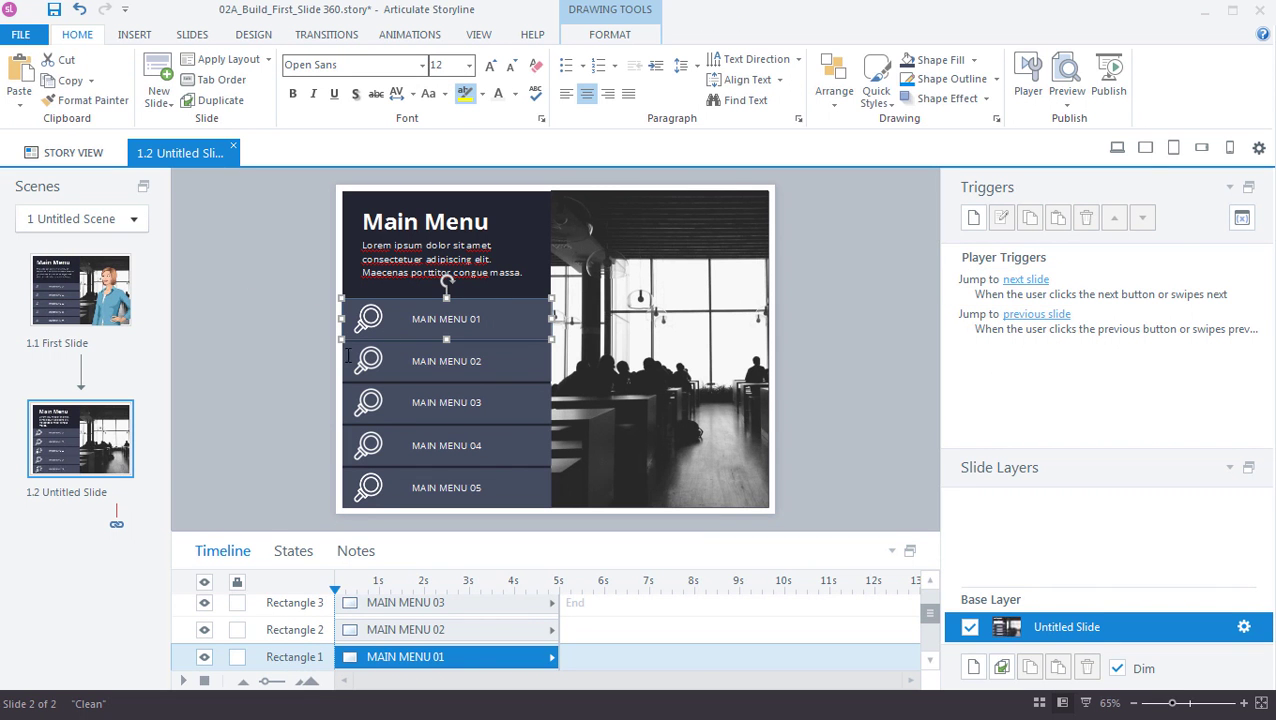
pyautogui.click(285, 549)
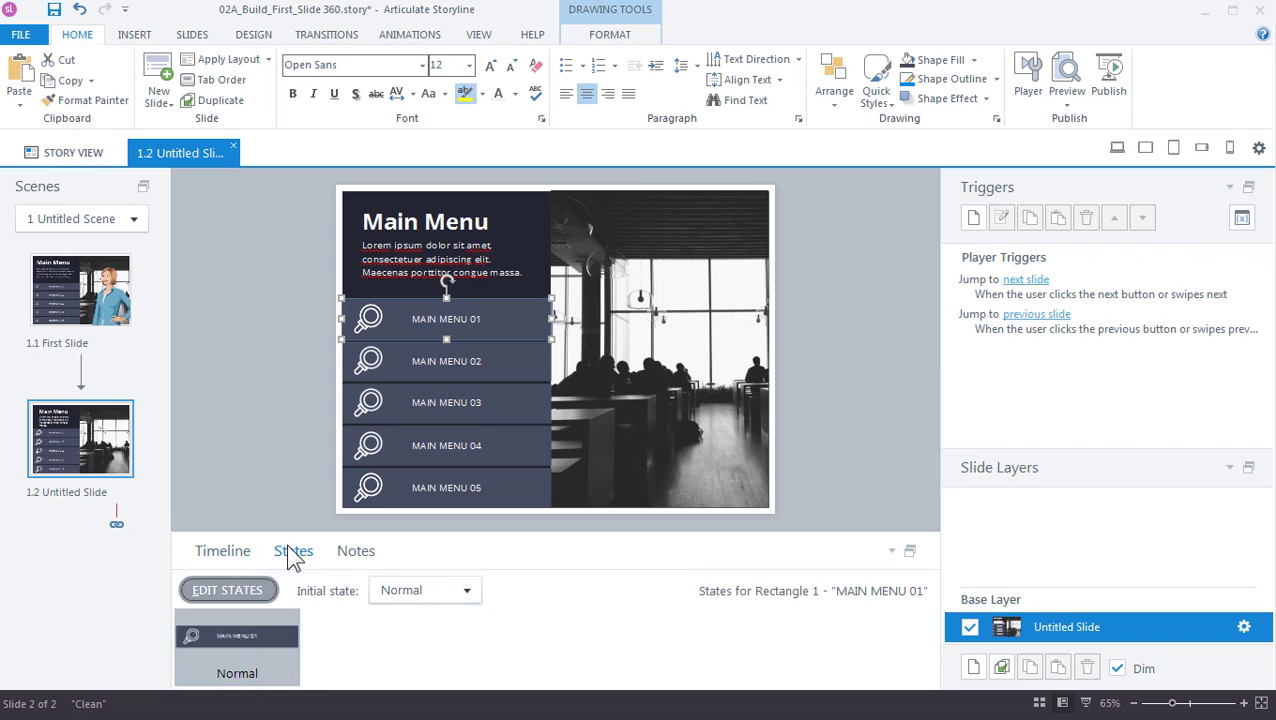
pyautogui.click(254, 588)
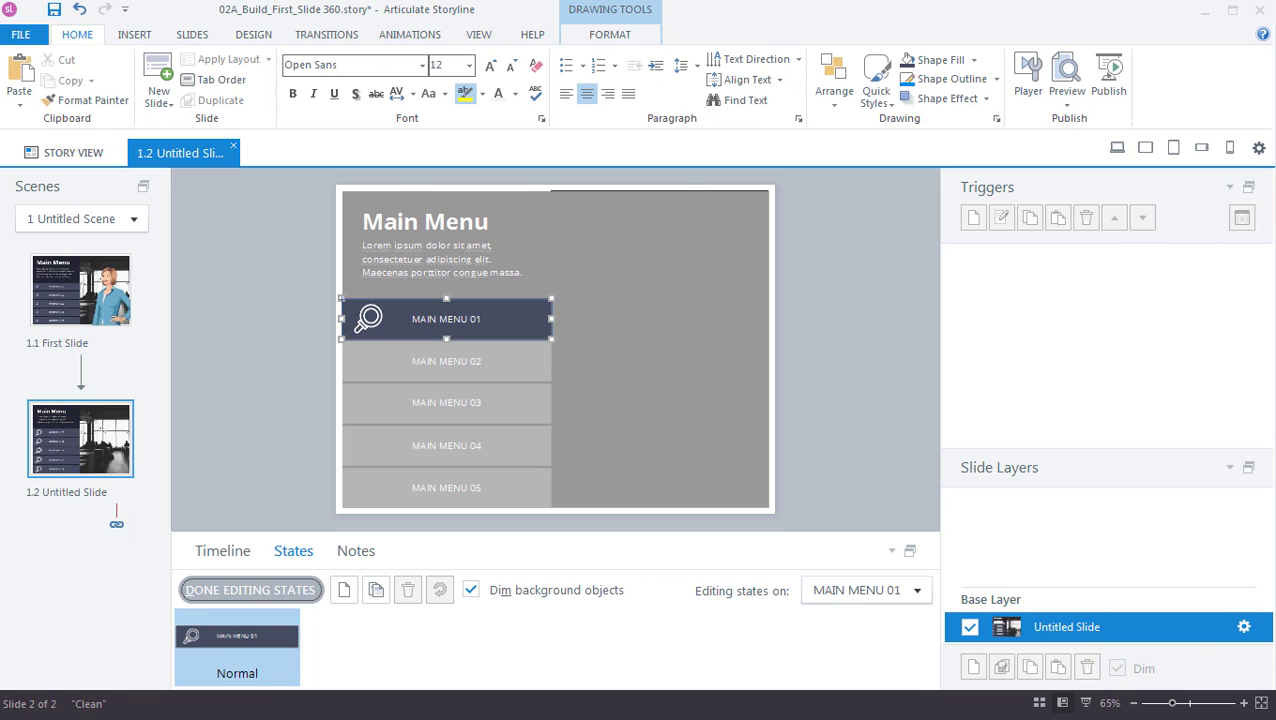
pyautogui.click(345, 600)
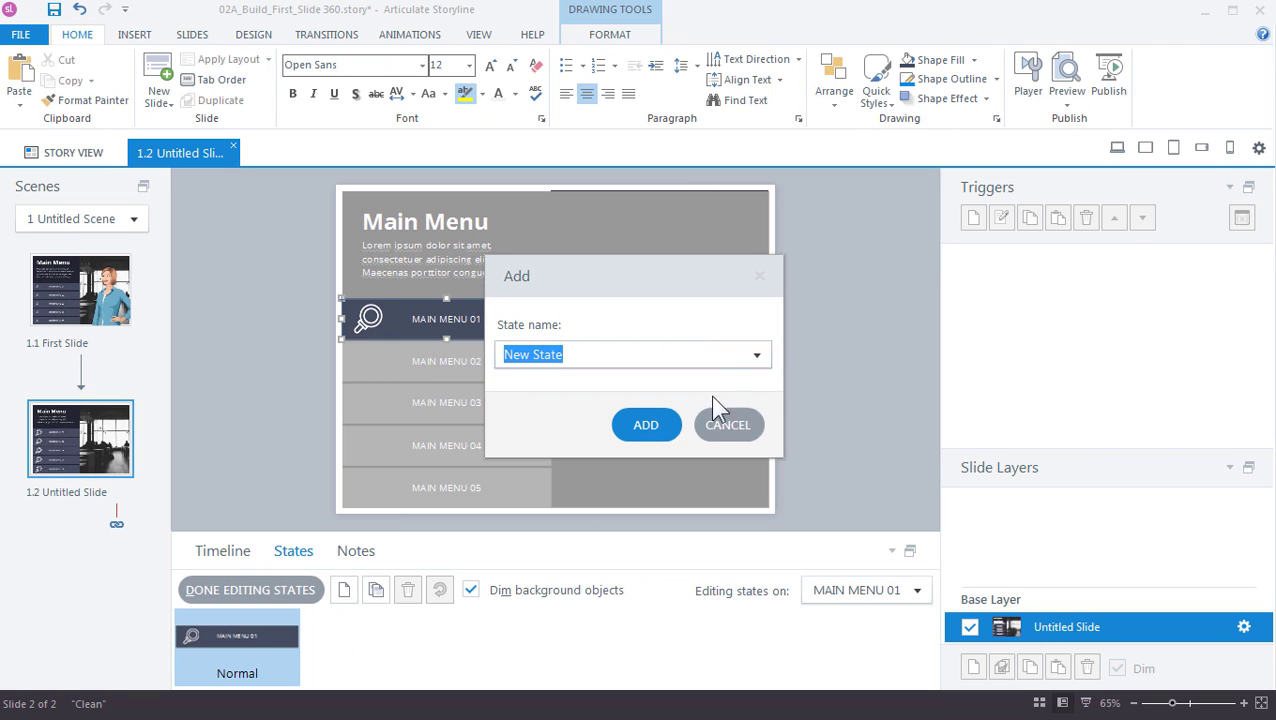
pyautogui.click(748, 353)
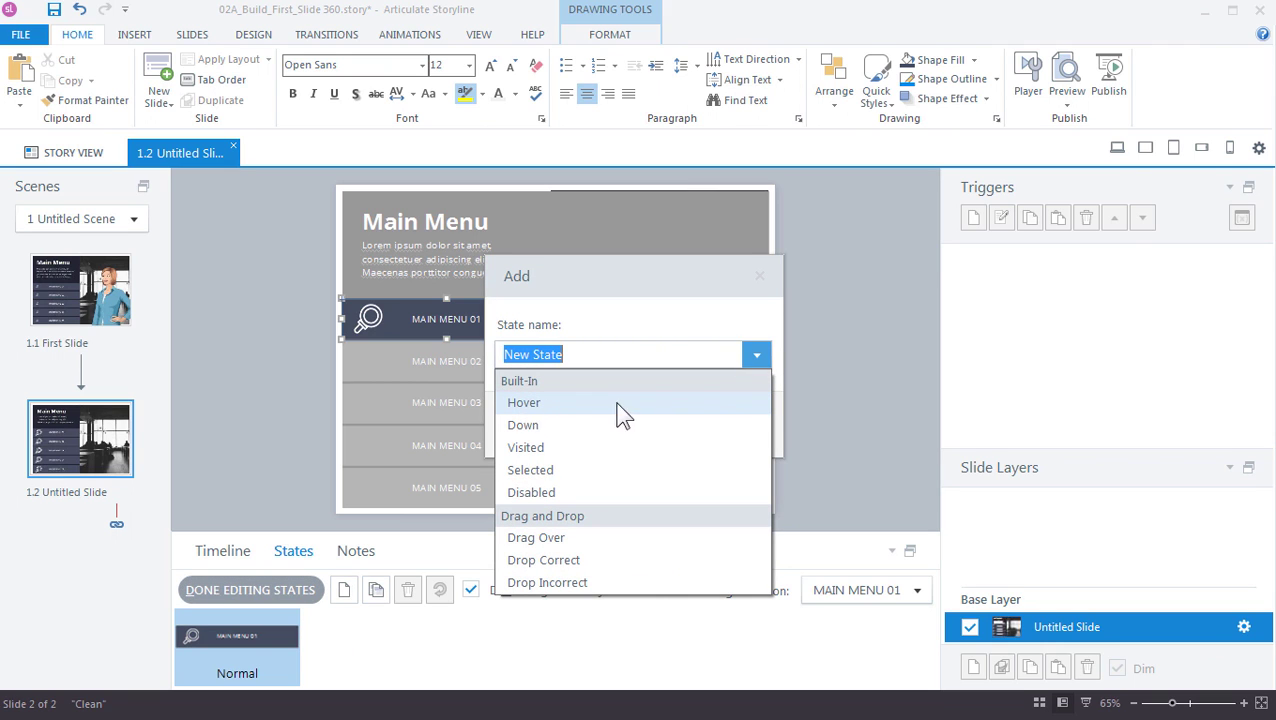
pyautogui.click(724, 403)
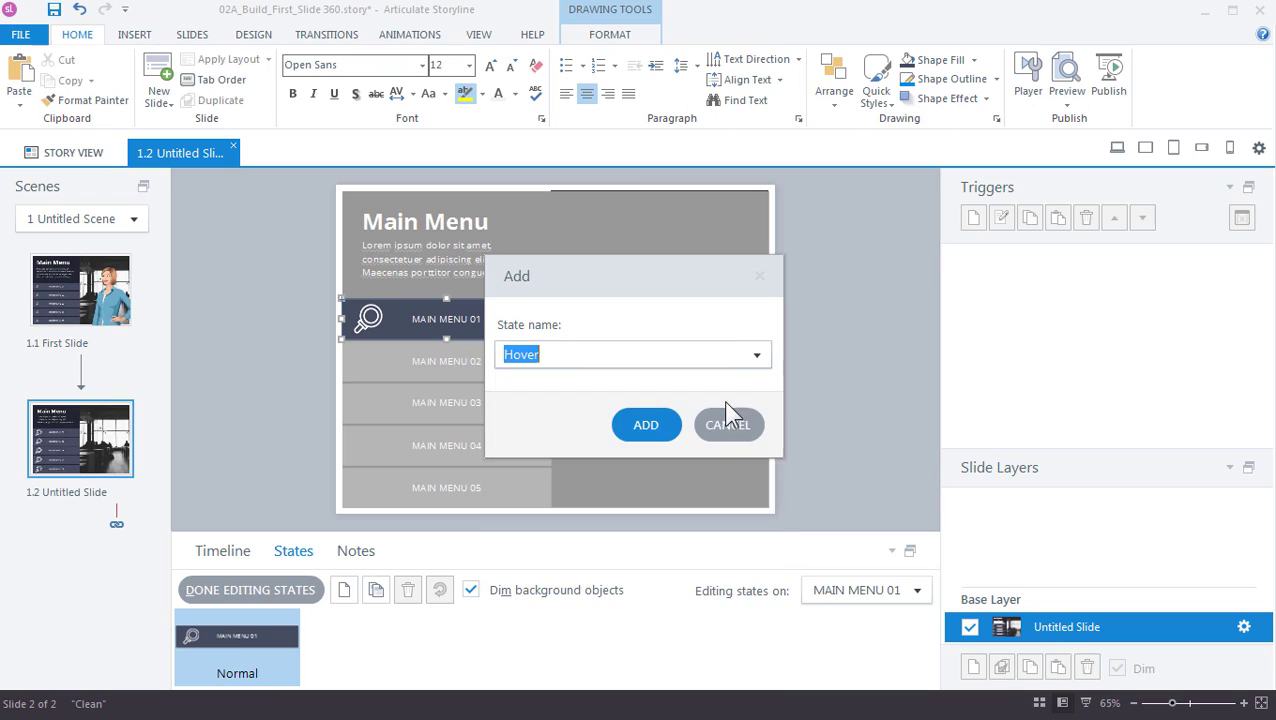
pyautogui.click(648, 426)
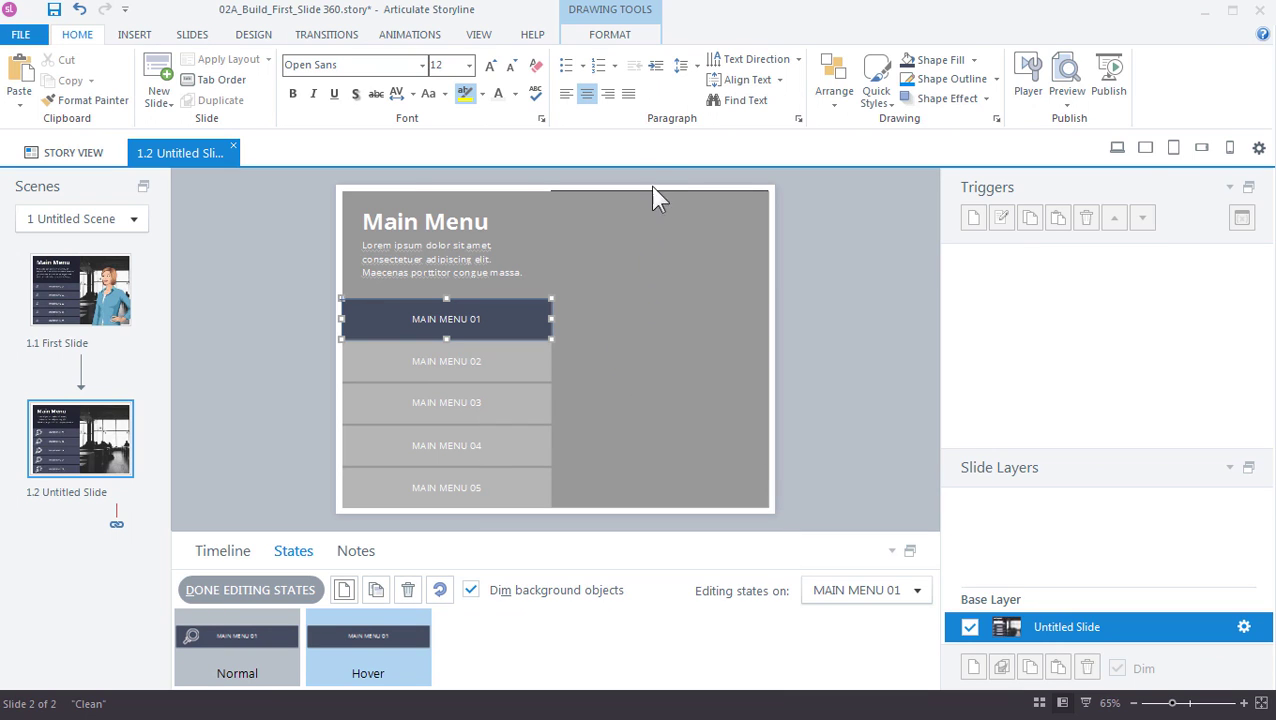
# Step: Fill the Hover state light blue and finish editing the button's states
pyautogui.click(614, 38)
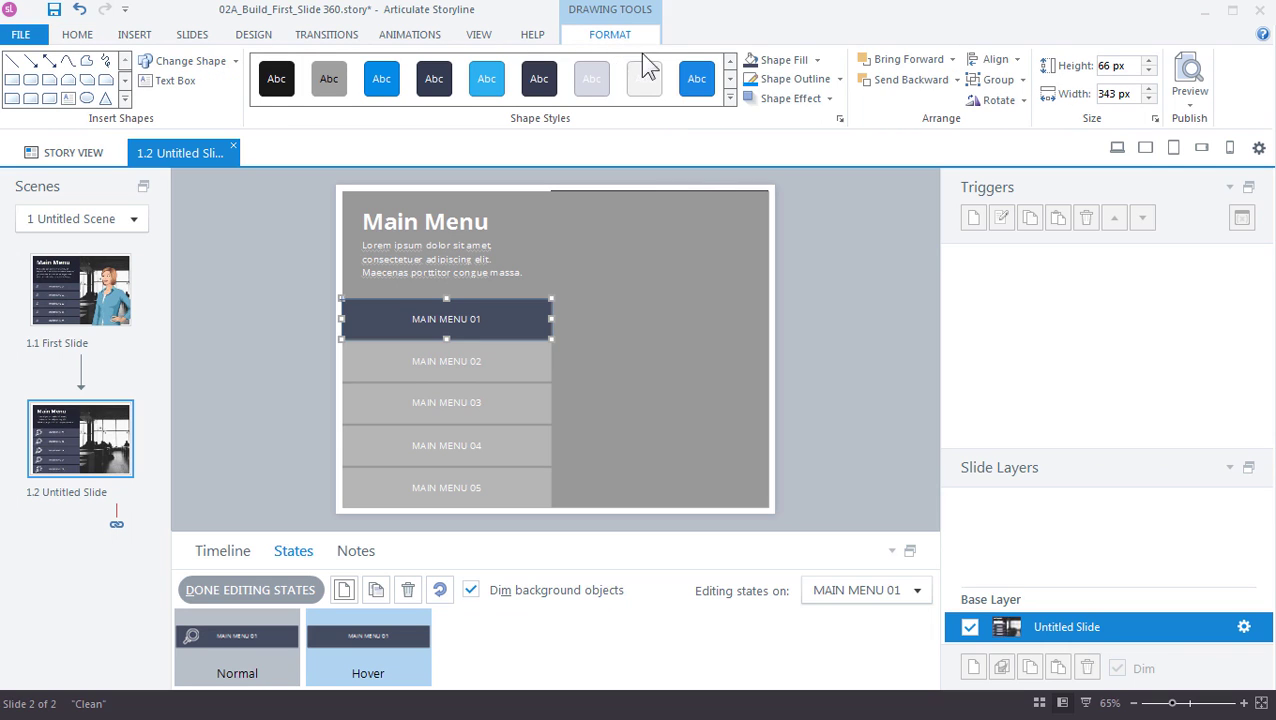
pyautogui.click(816, 60)
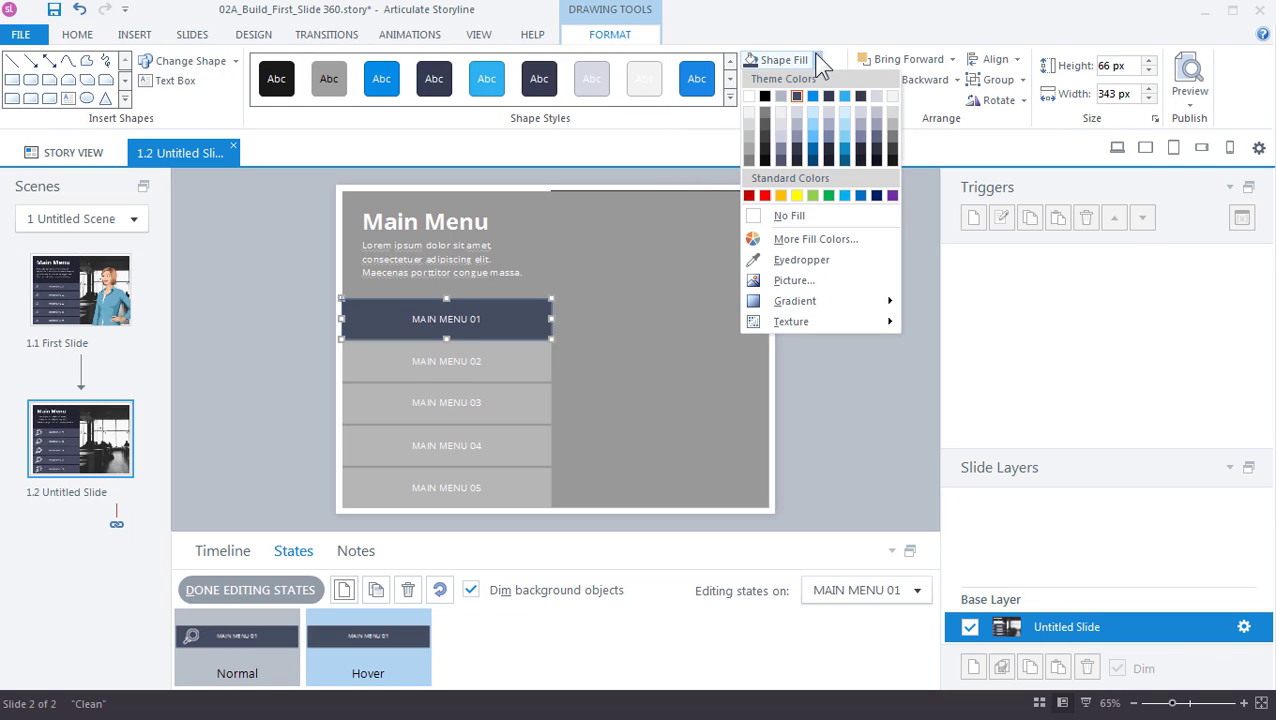
pyautogui.click(845, 100)
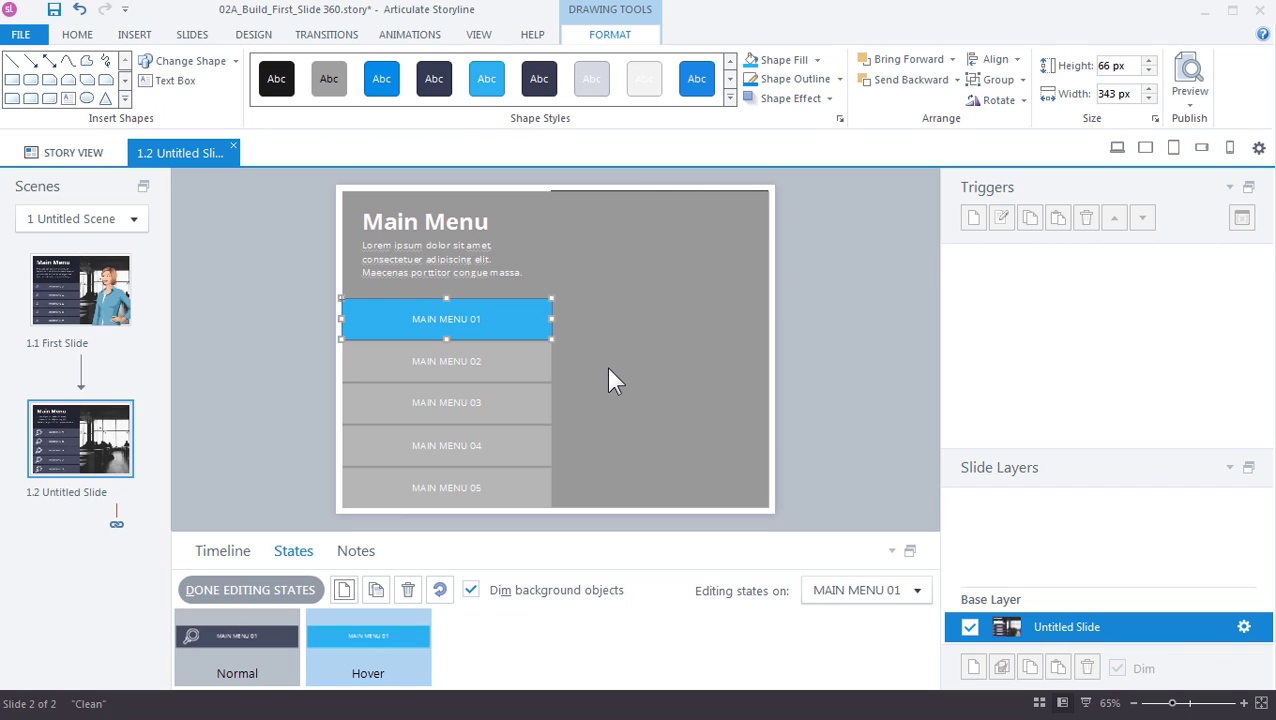
pyautogui.click(253, 588)
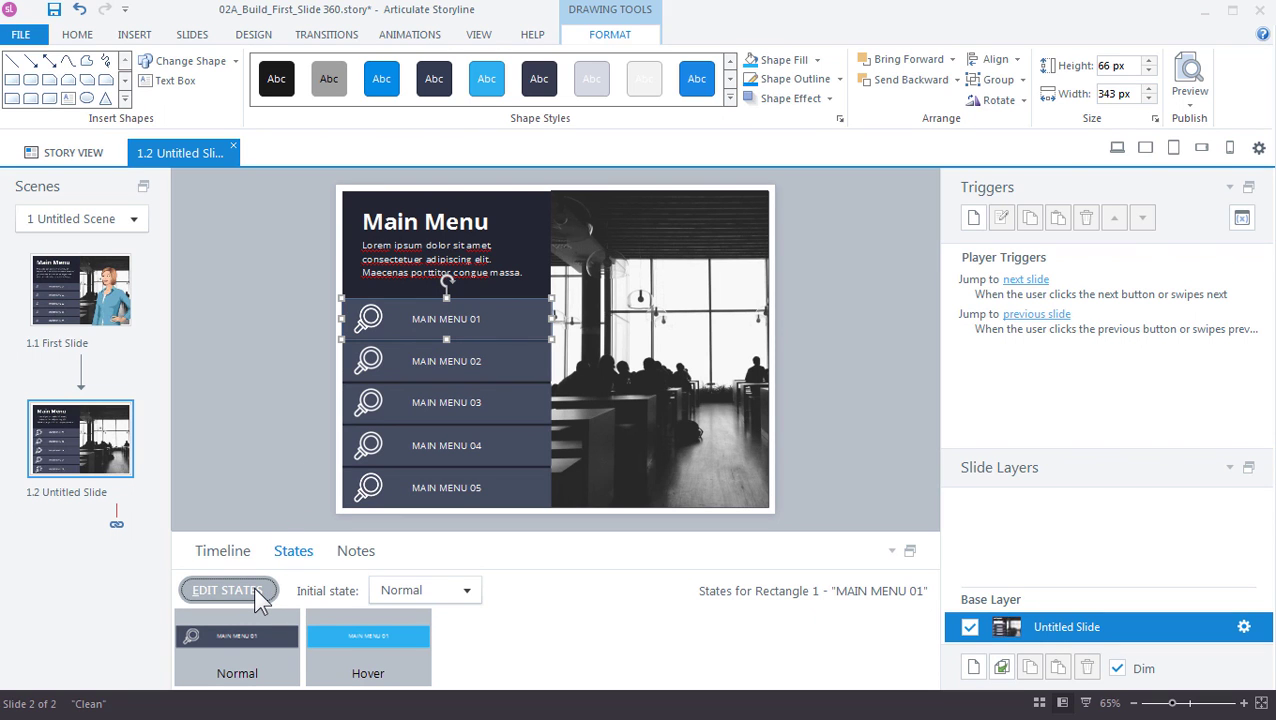
# Step: Copy MAIN MENU 01's formatting and Hover state onto MAIN MENU 02 with Format Painter
pyautogui.click(548, 372)
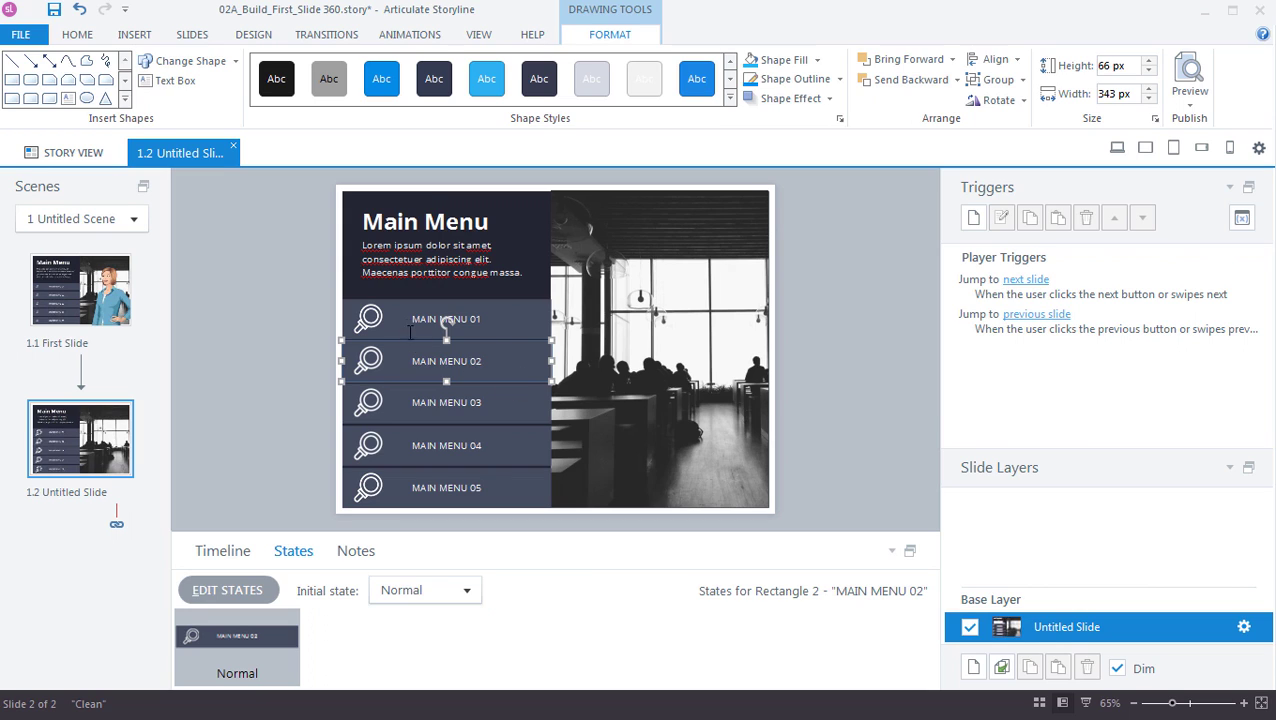
pyautogui.click(401, 300)
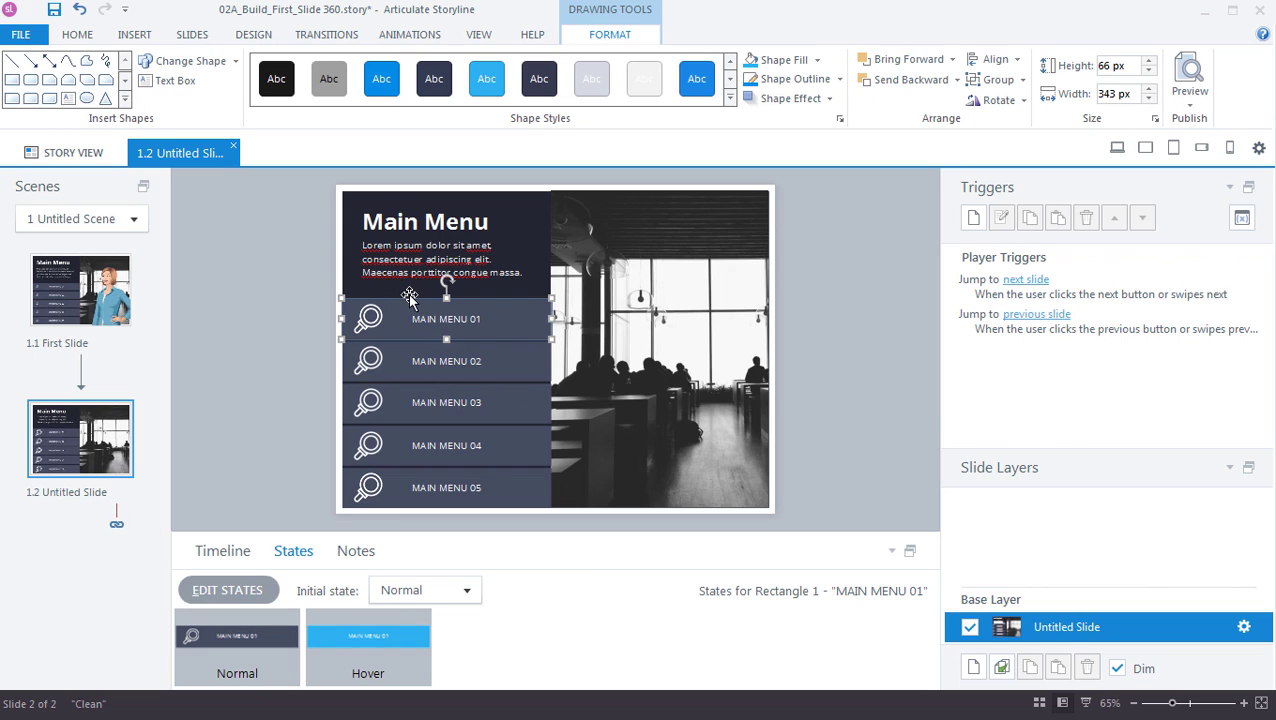
pyautogui.click(79, 36)
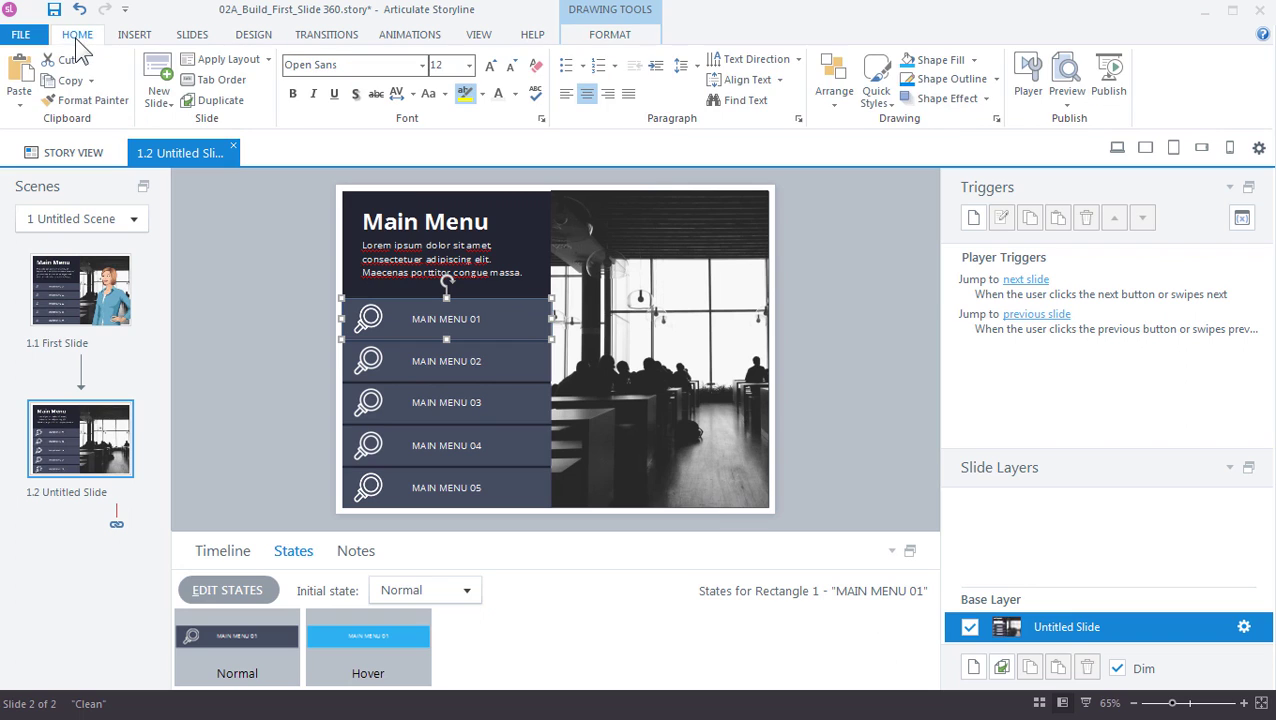
pyautogui.click(113, 104)
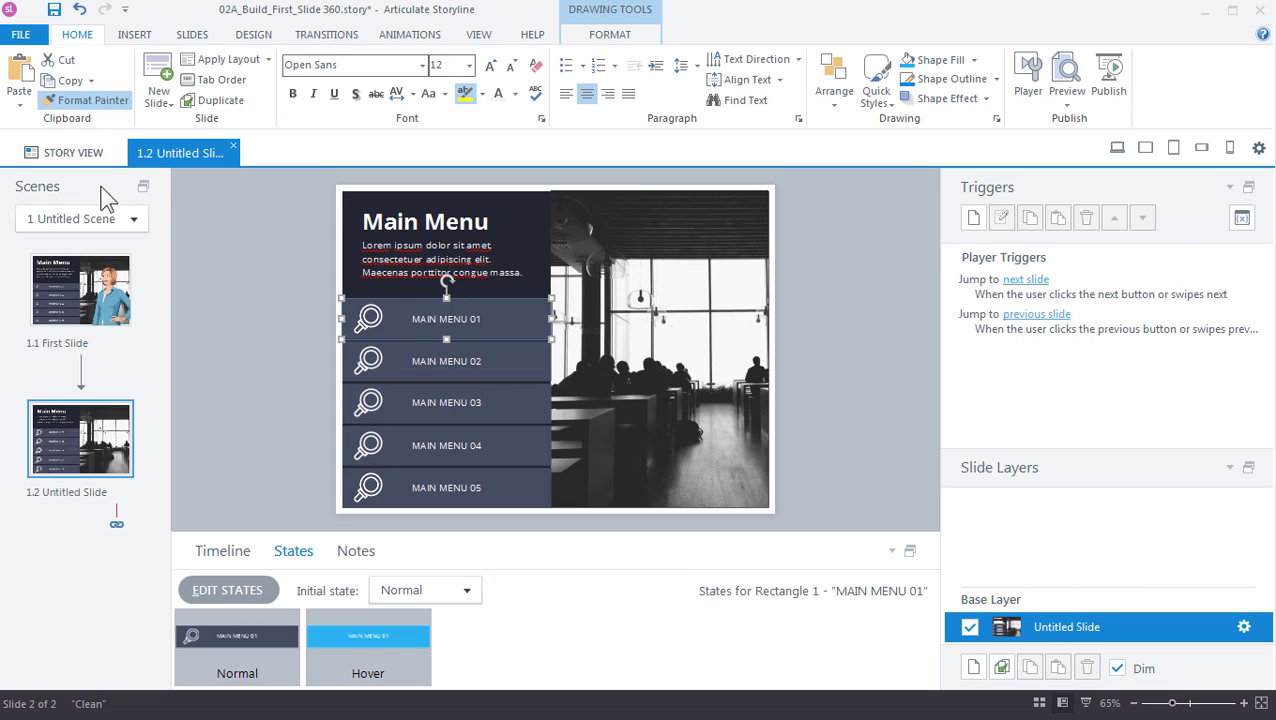
pyautogui.click(394, 367)
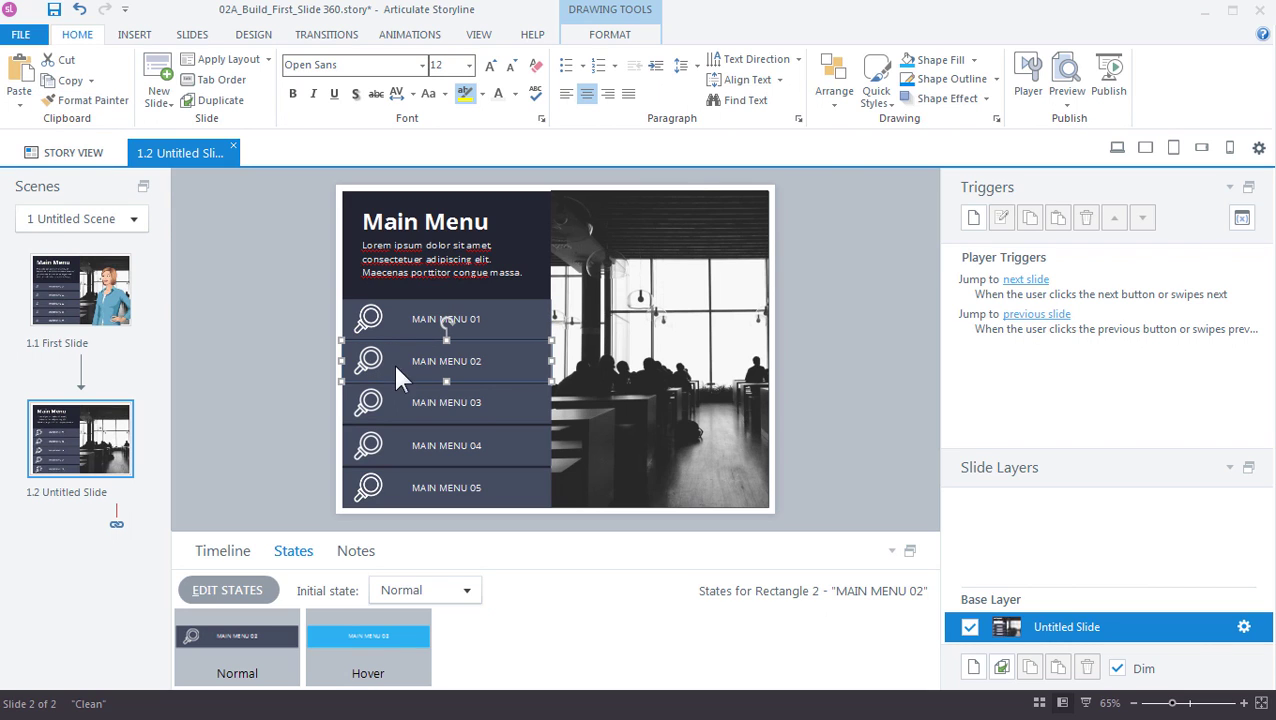
pyautogui.click(338, 633)
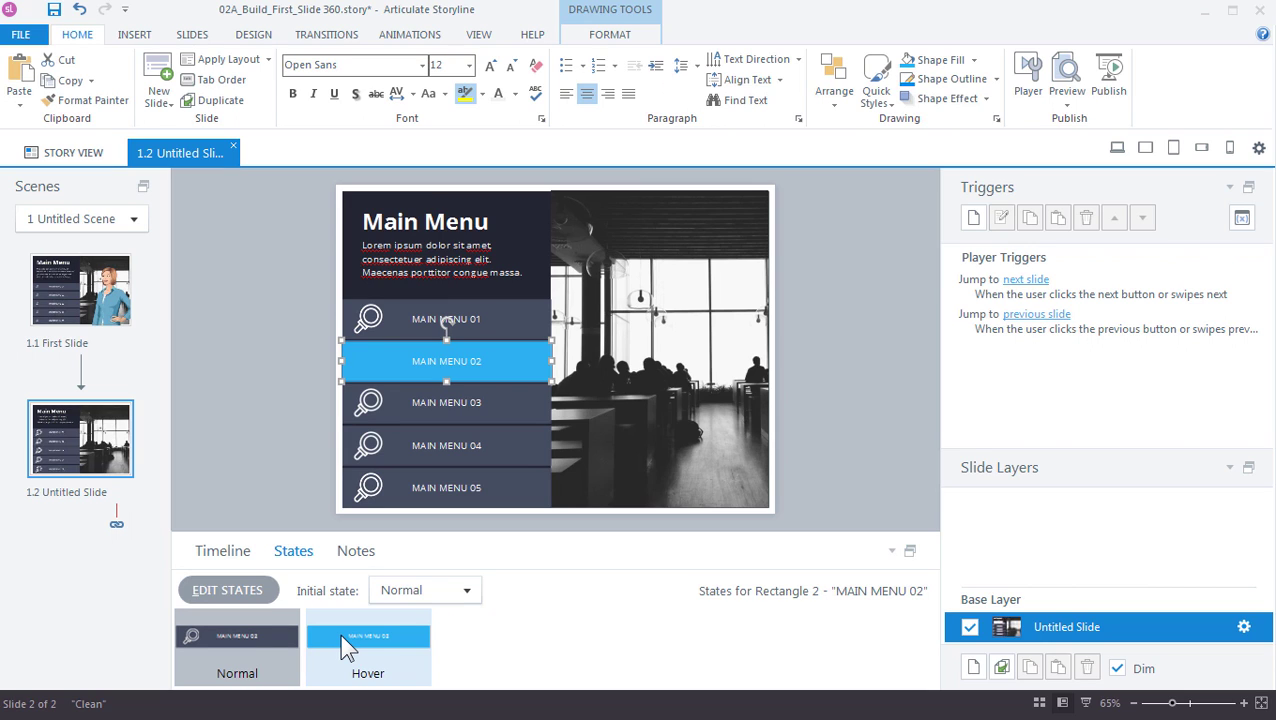
pyautogui.click(360, 598)
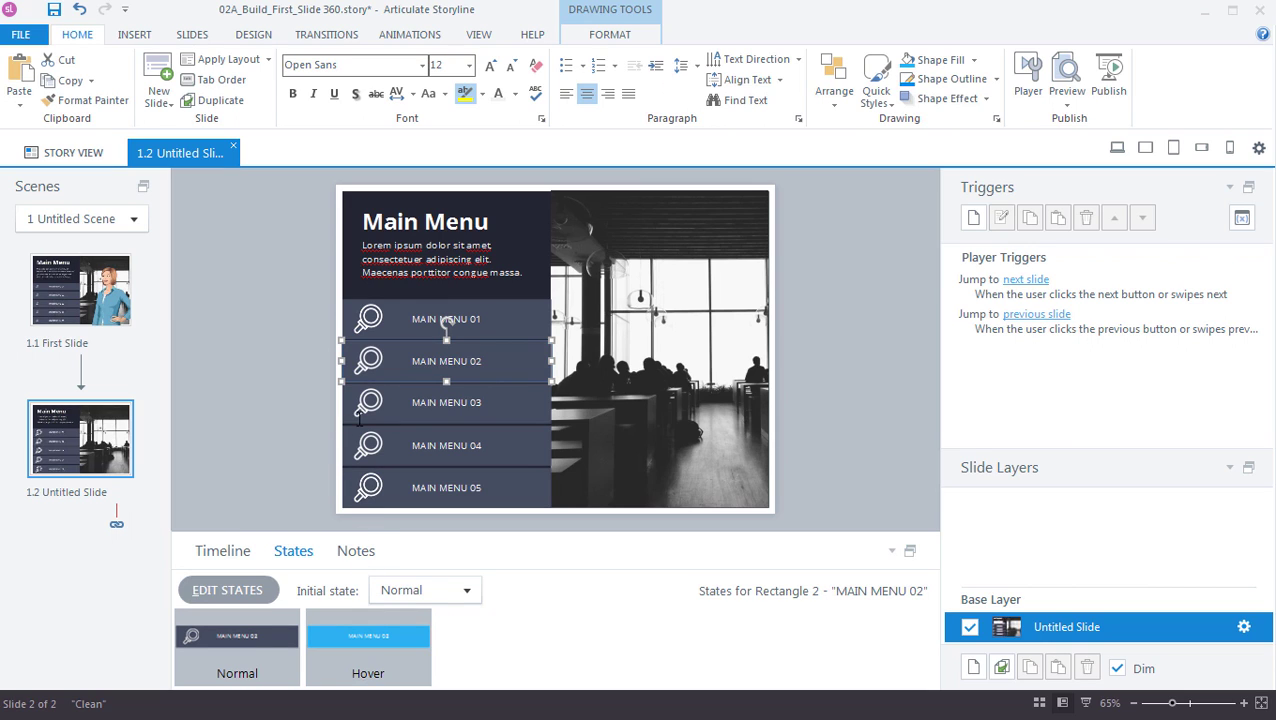
pyautogui.click(359, 414)
pyautogui.click(366, 448)
pyautogui.click(376, 484)
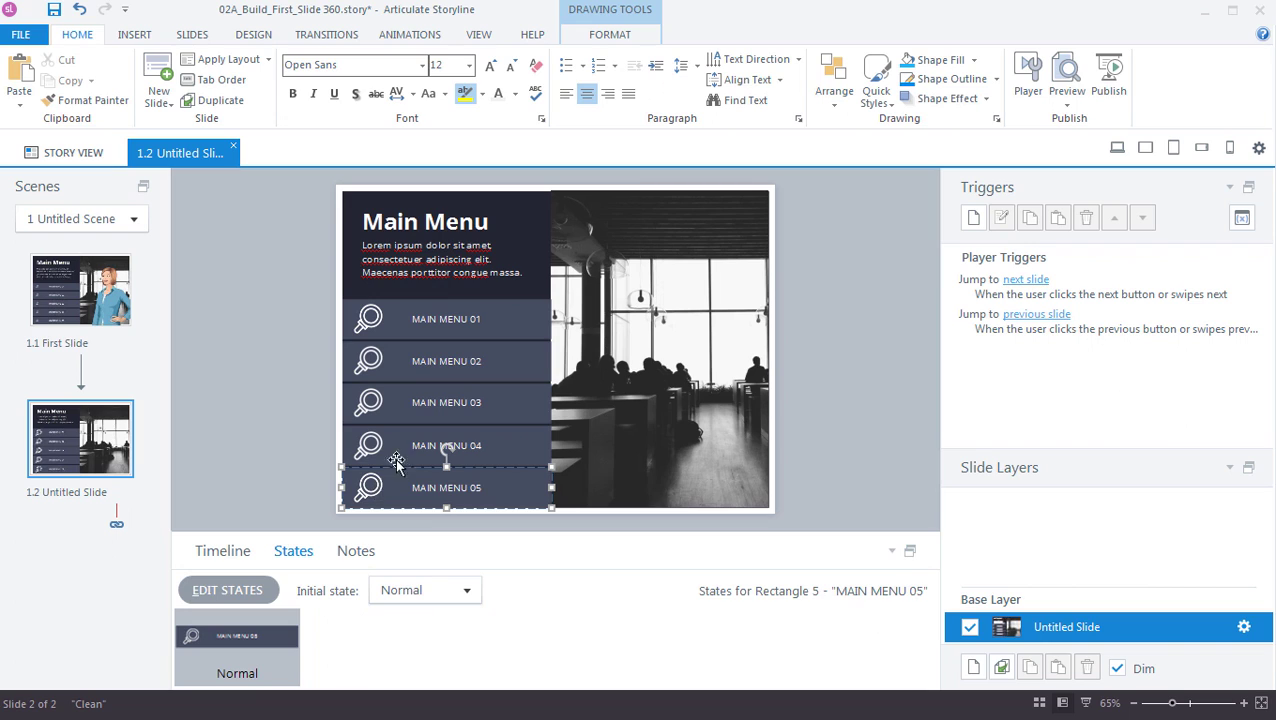
# Step: Apply MAIN MENU 02's formatting to MAIN MENU 03, 04 and 05 with a repeating Format Painter
pyautogui.click(399, 348)
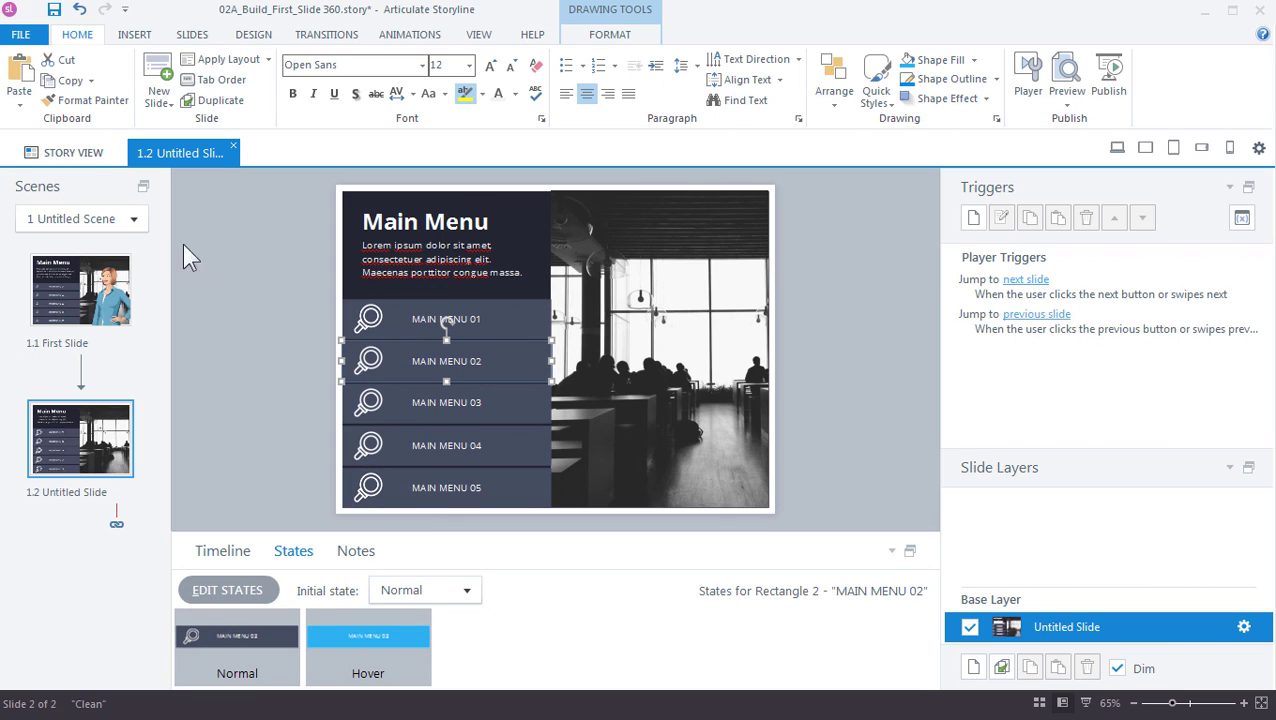
pyautogui.click(82, 101)
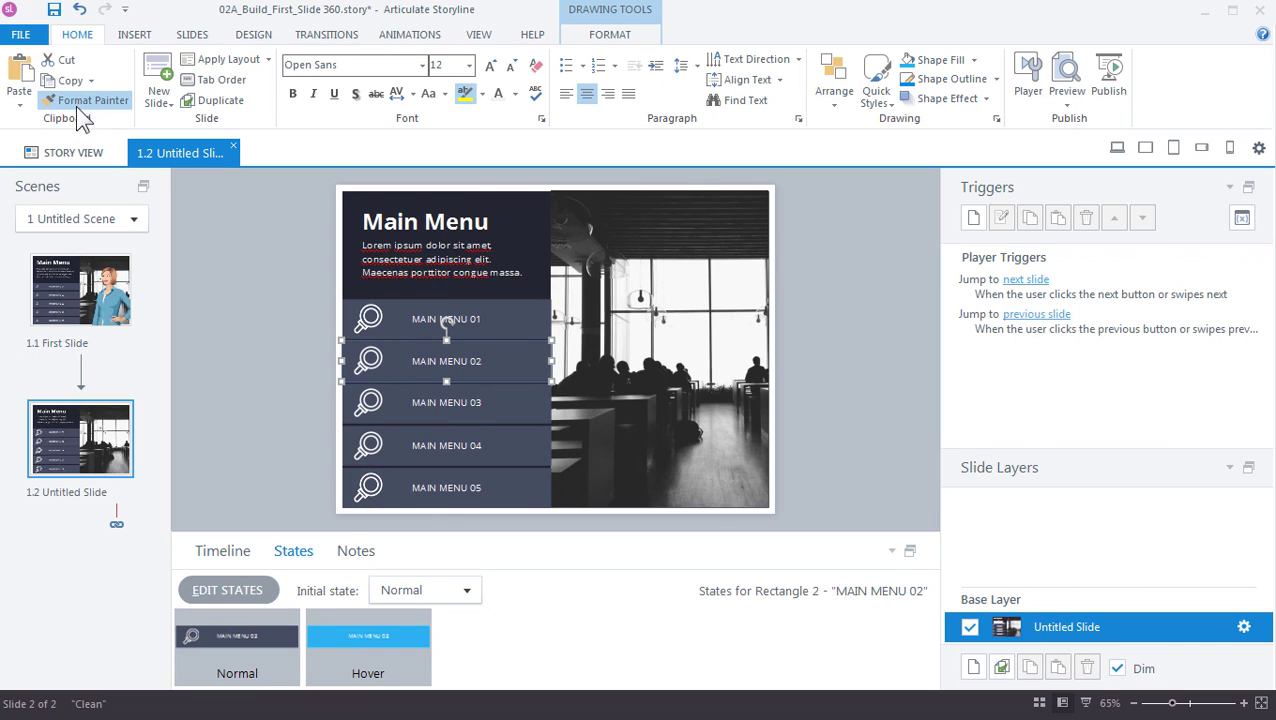
pyautogui.click(447, 400)
pyautogui.click(426, 443)
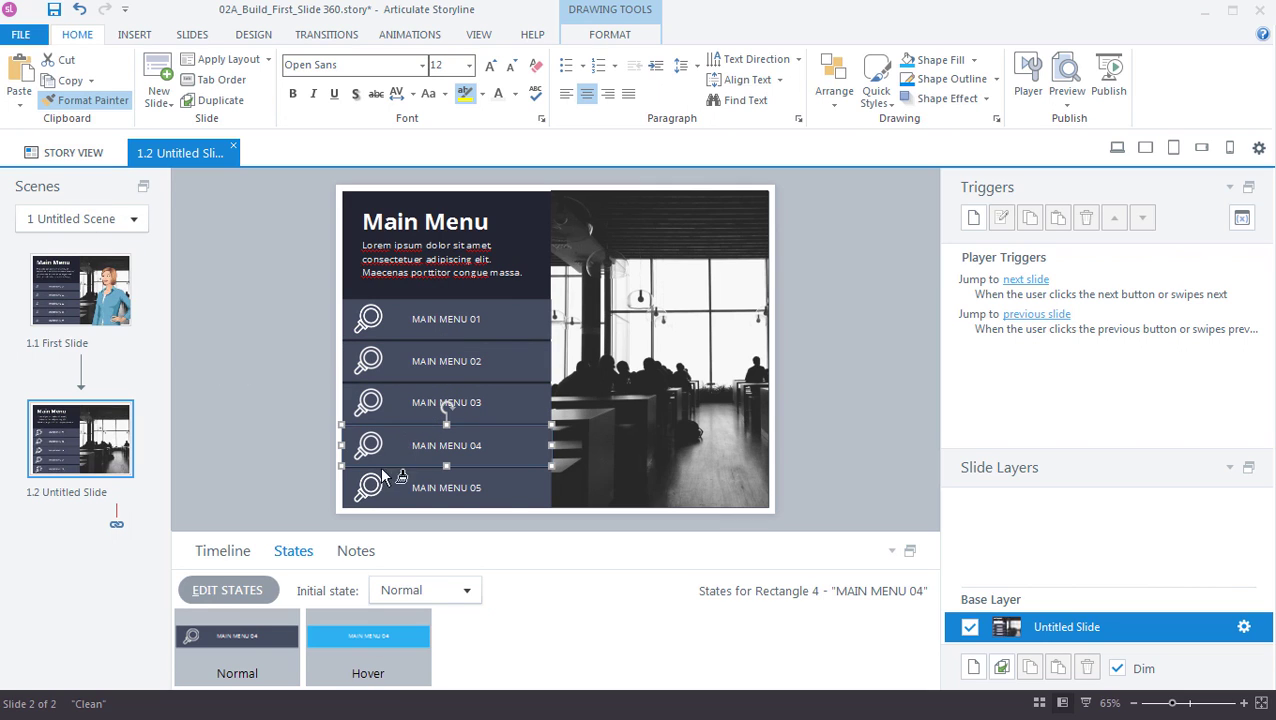
pyautogui.click(486, 487)
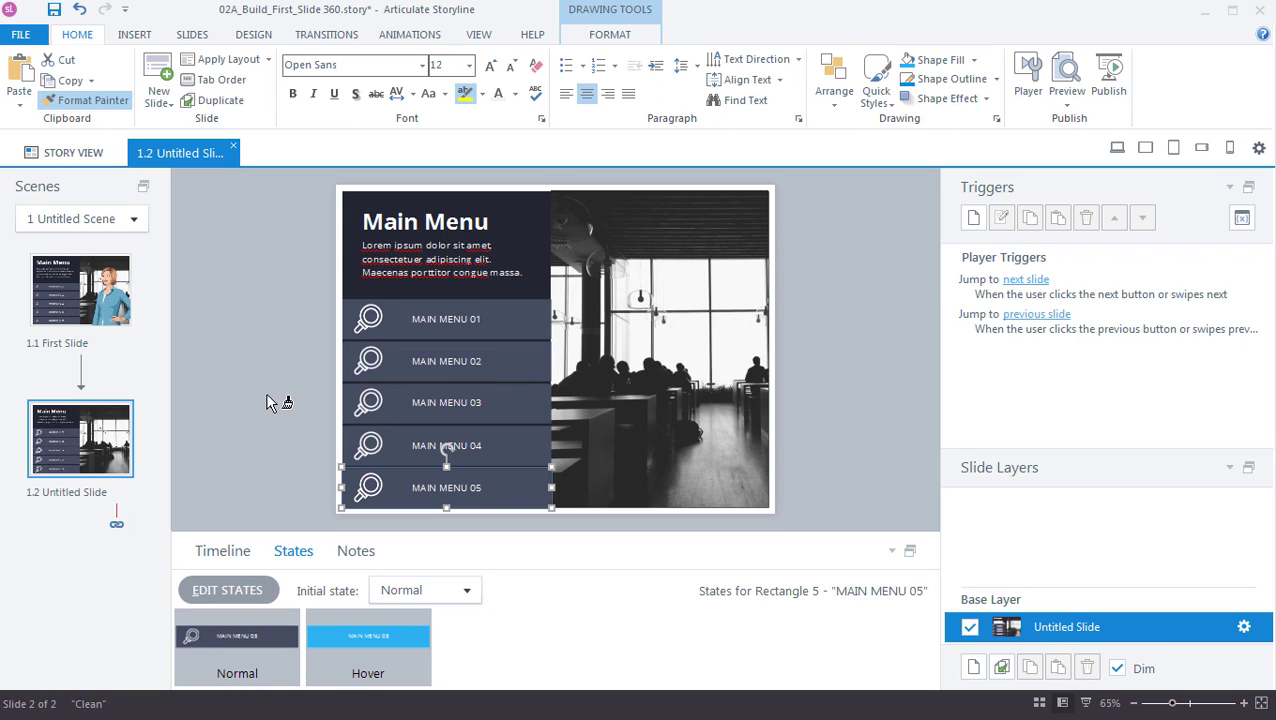
pyautogui.press('Escape')
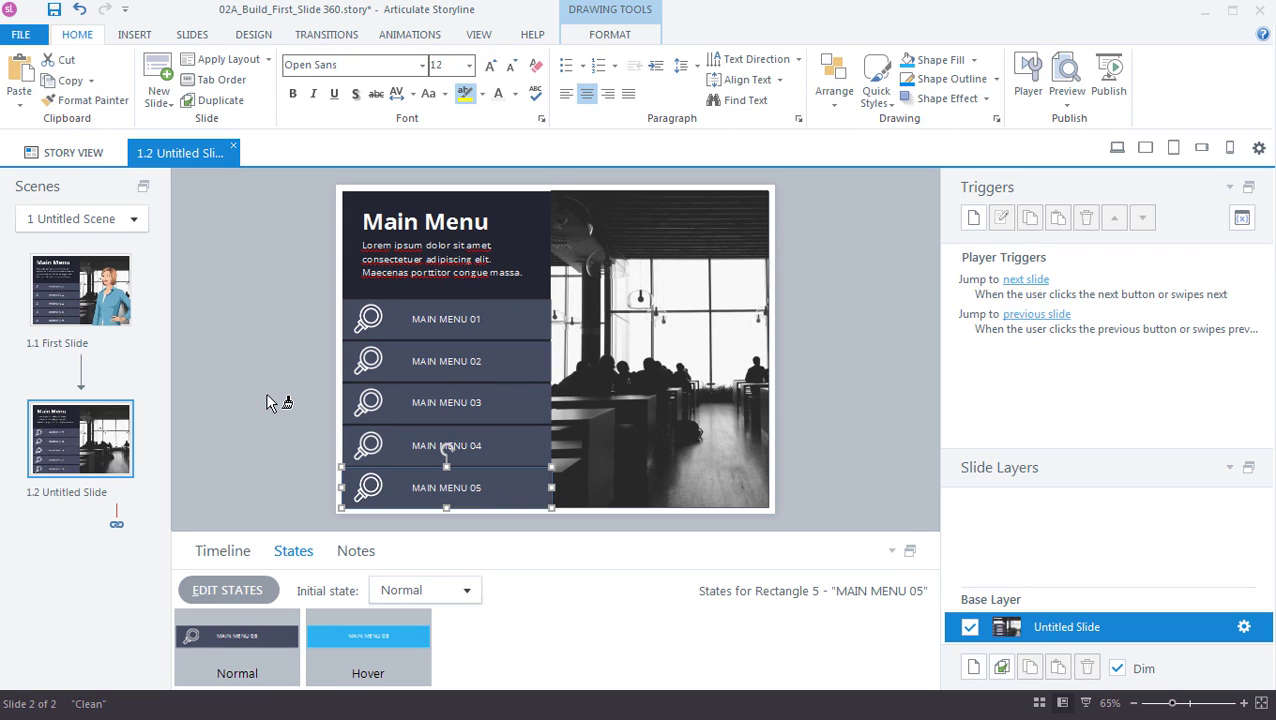
pyautogui.click(267, 400)
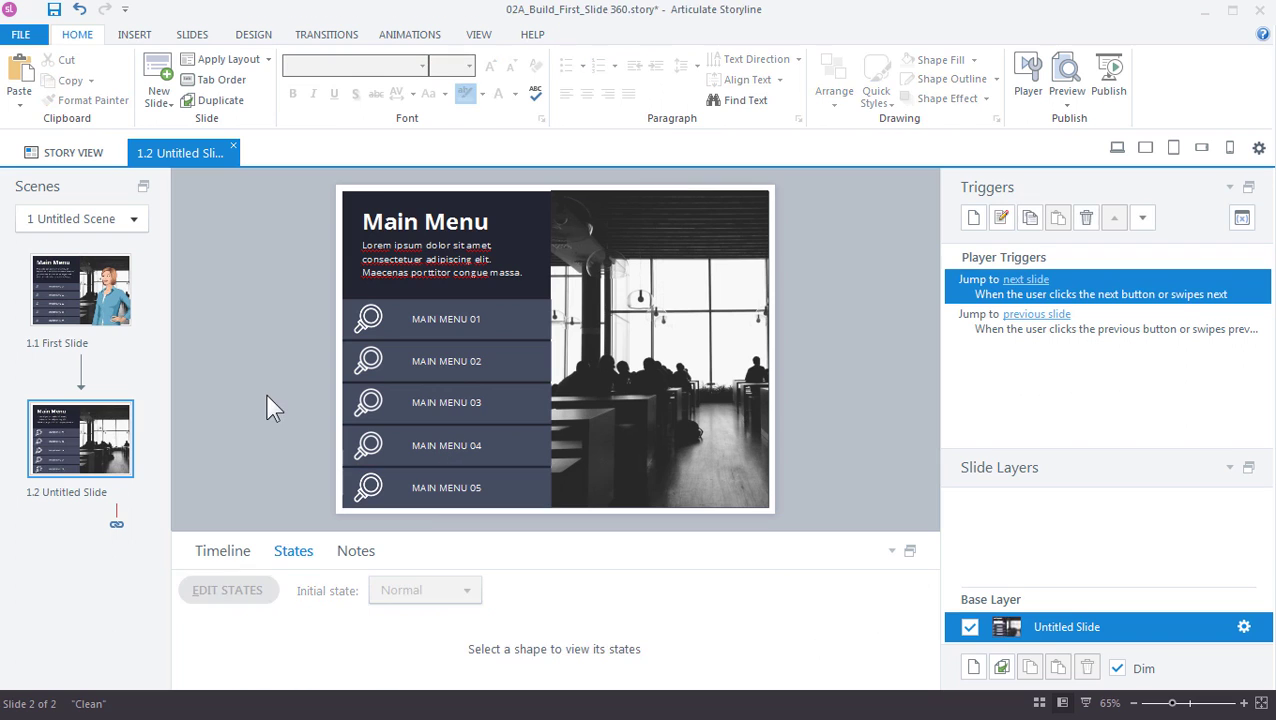
pyautogui.click(1066, 95)
pyautogui.click(1106, 126)
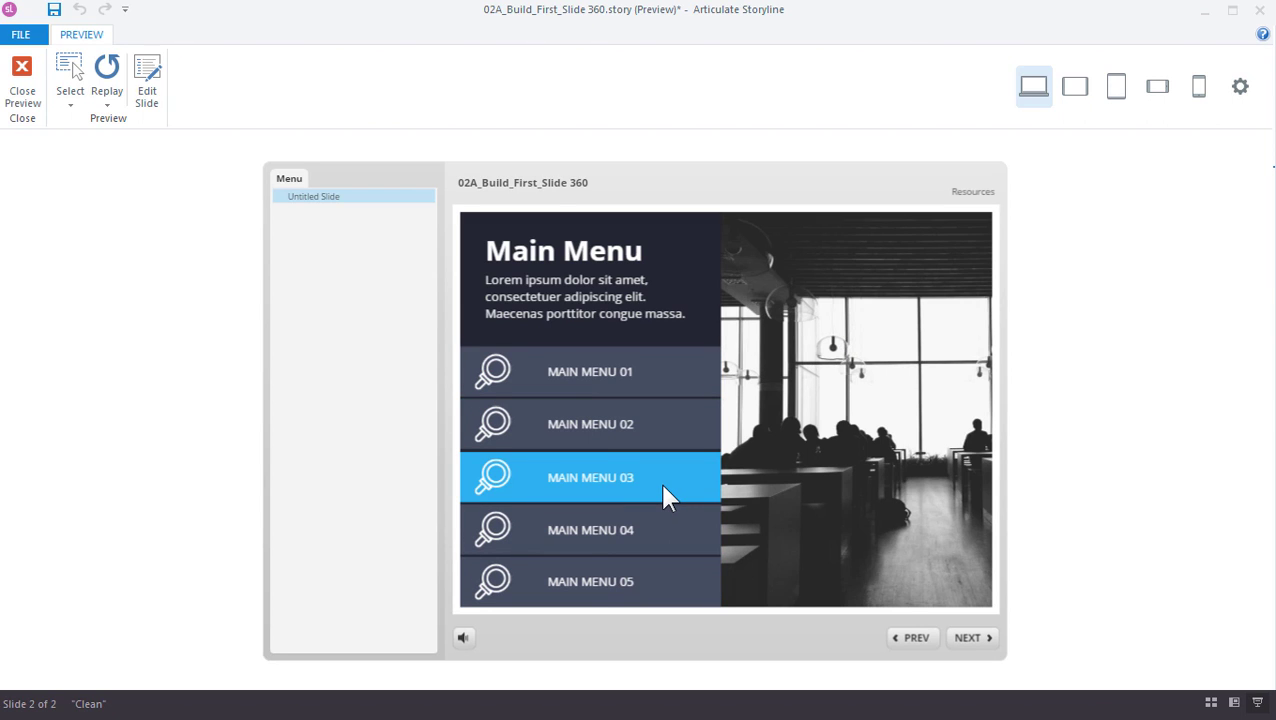
pyautogui.click(24, 86)
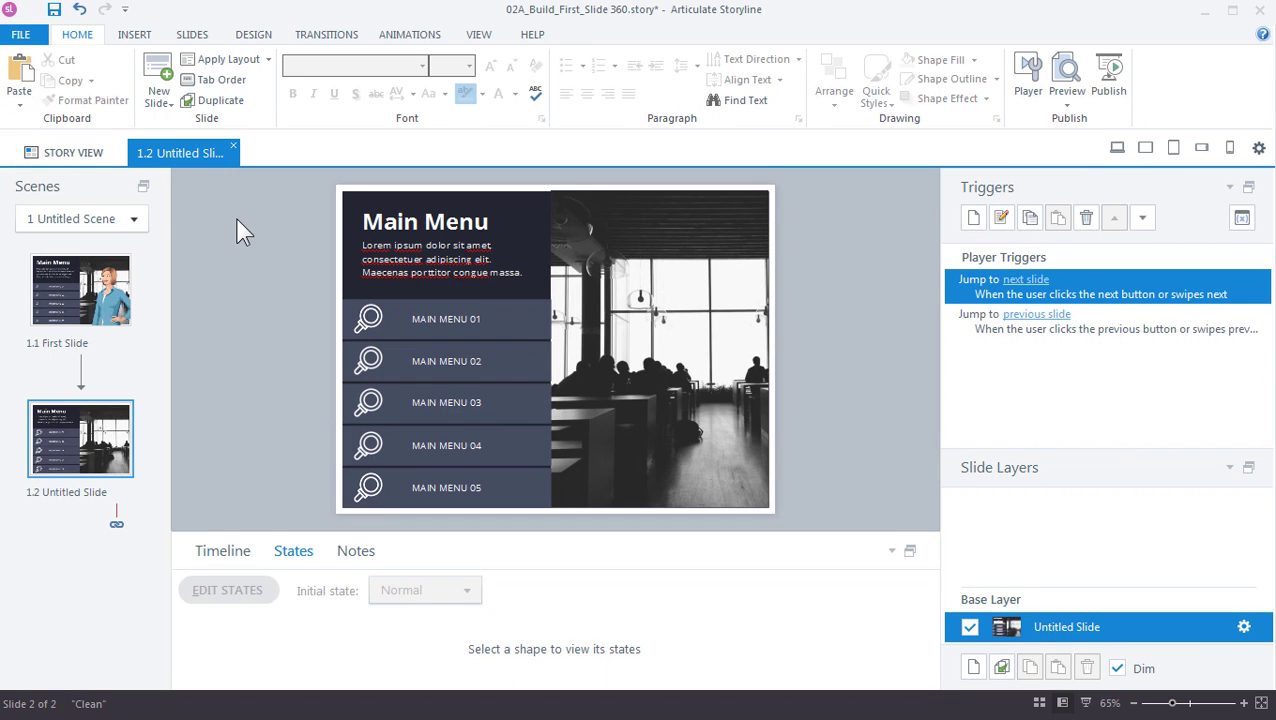
# Step: Insert the Illustrated - Realistic character Juliet in the One hand on hip pose
pyautogui.click(137, 44)
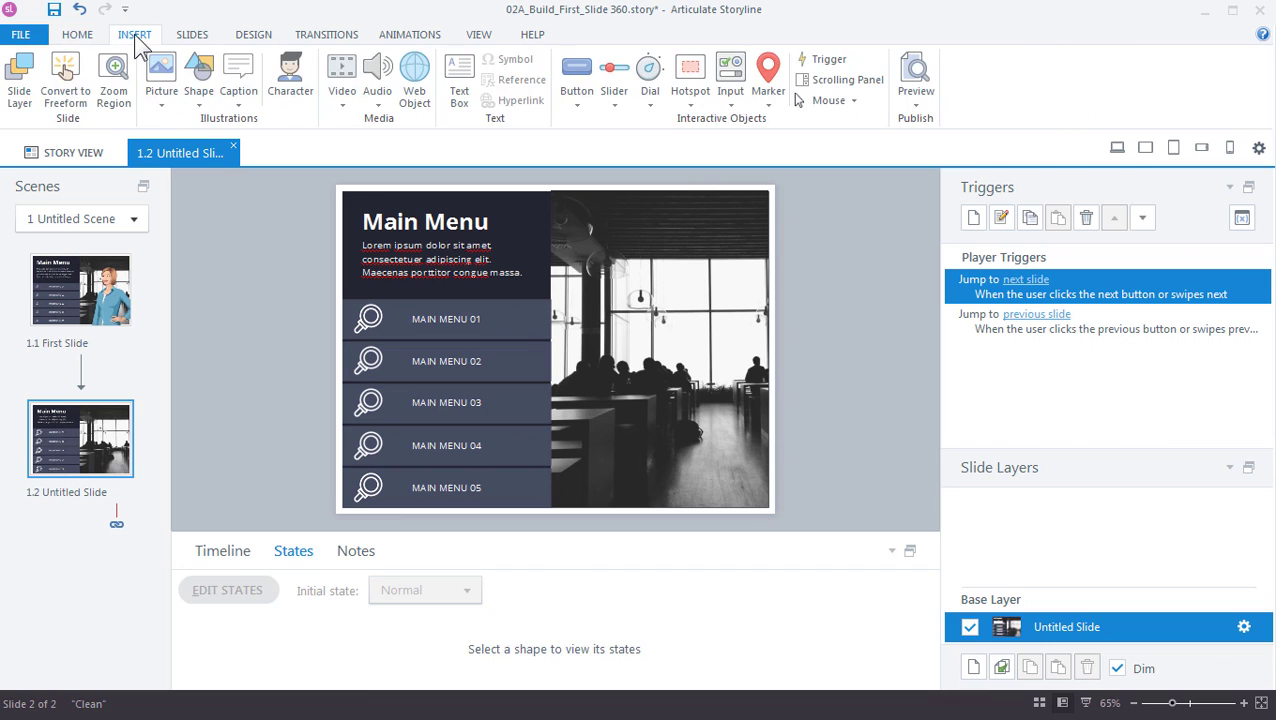
pyautogui.click(285, 77)
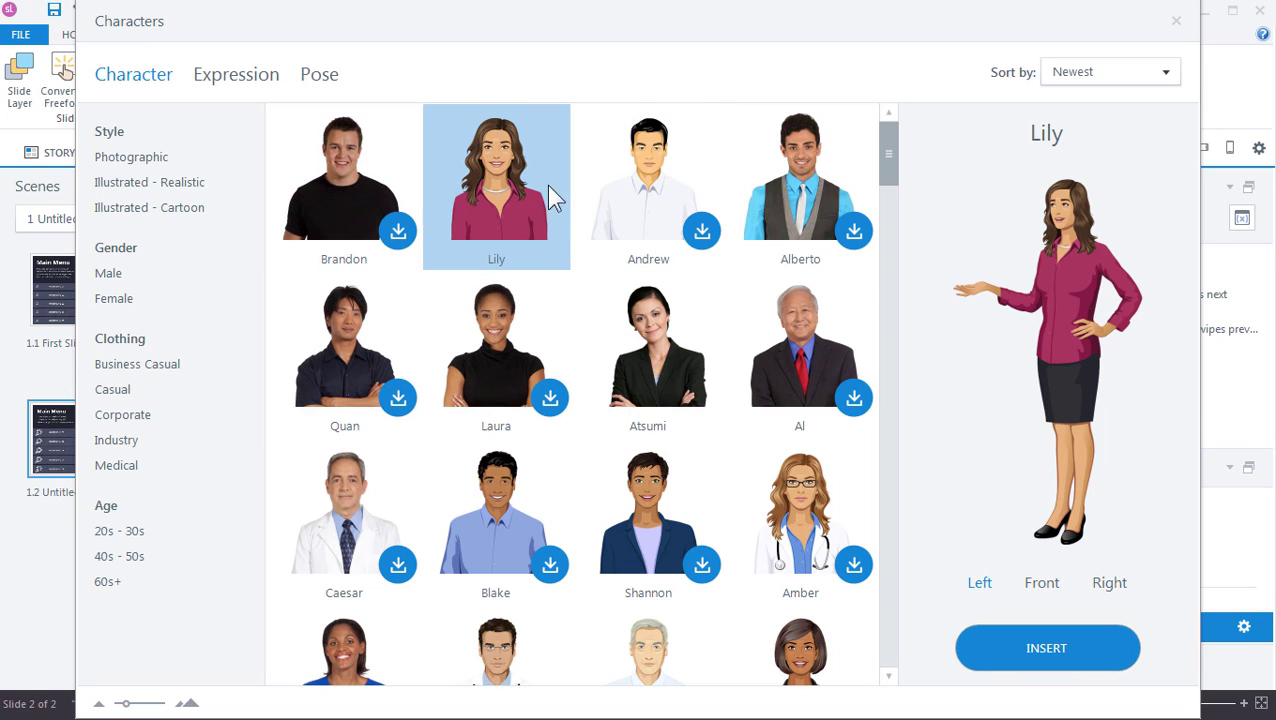
pyautogui.click(195, 187)
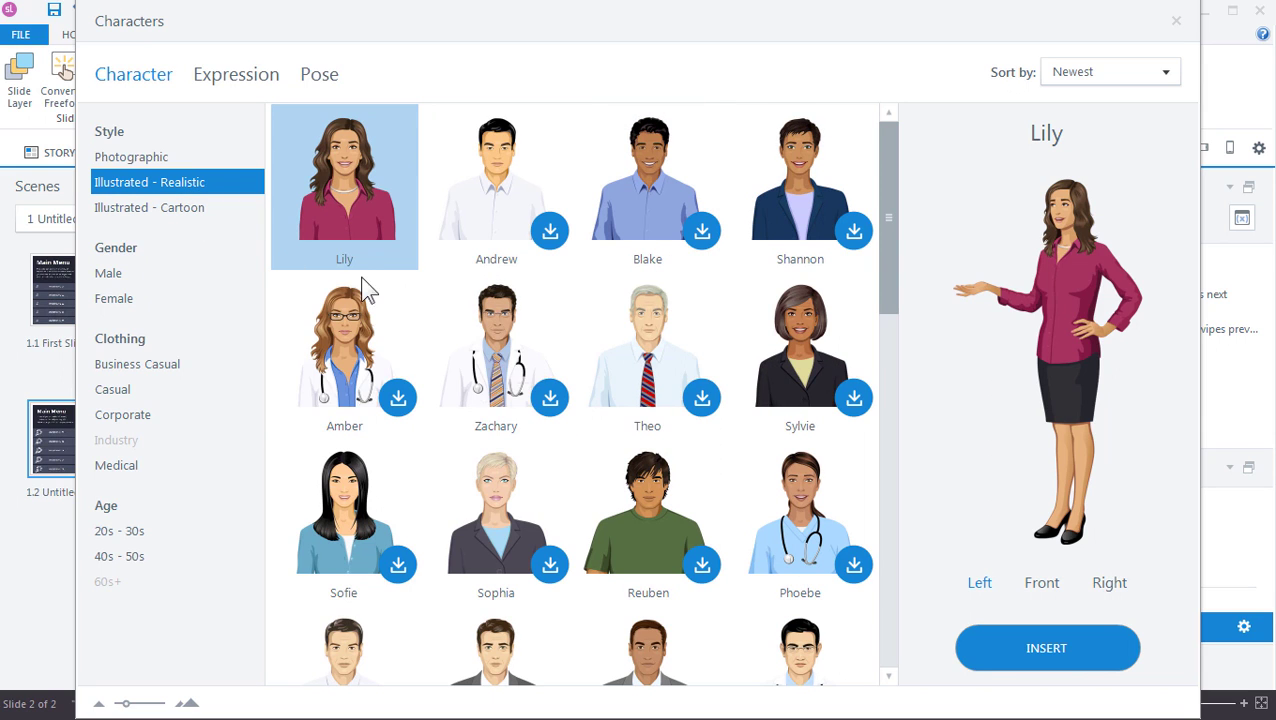
pyautogui.moveTo(883, 265); pyautogui.dragTo(878, 408)
pyautogui.scroll(-1, 860, 405)
pyautogui.click(807, 335)
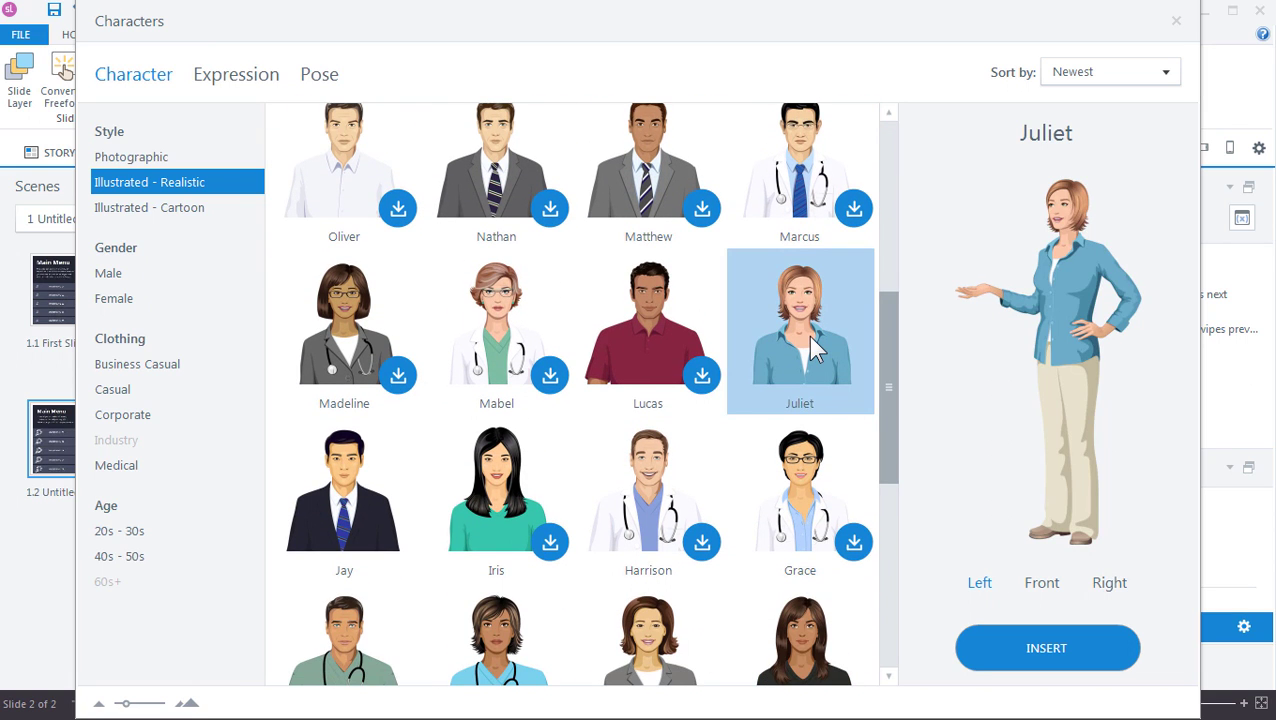
pyautogui.click(240, 76)
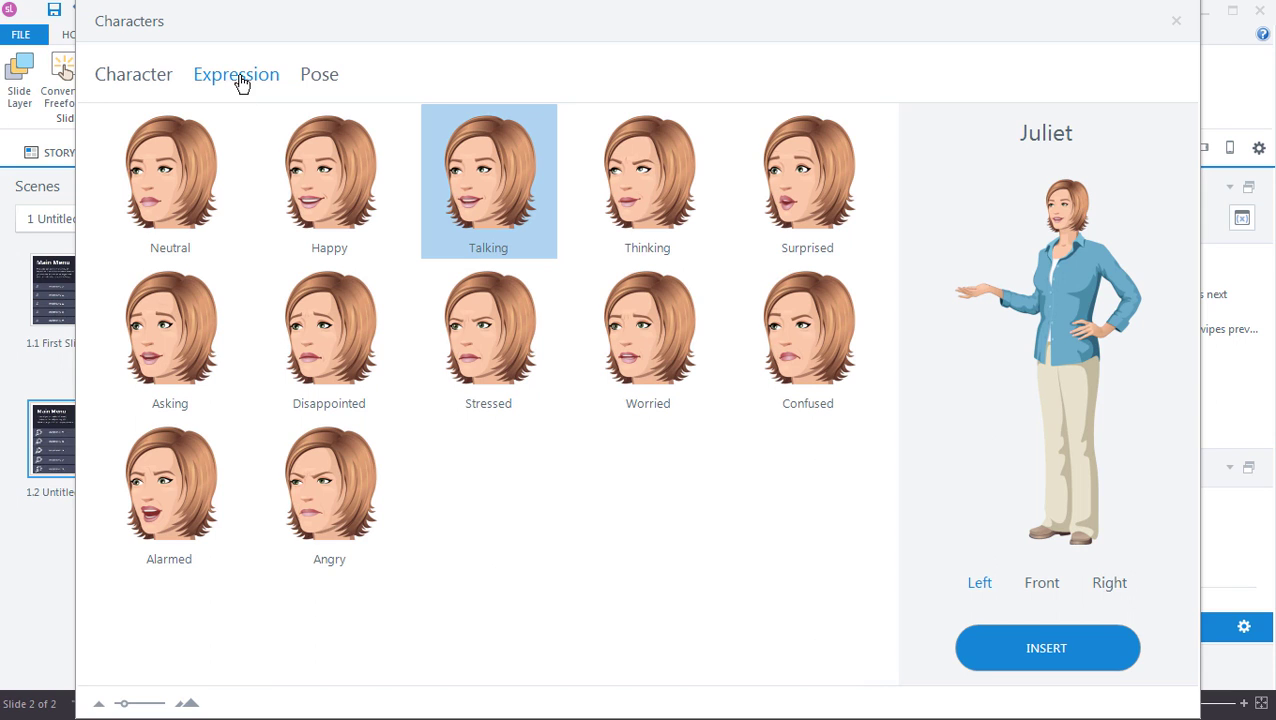
pyautogui.click(320, 80)
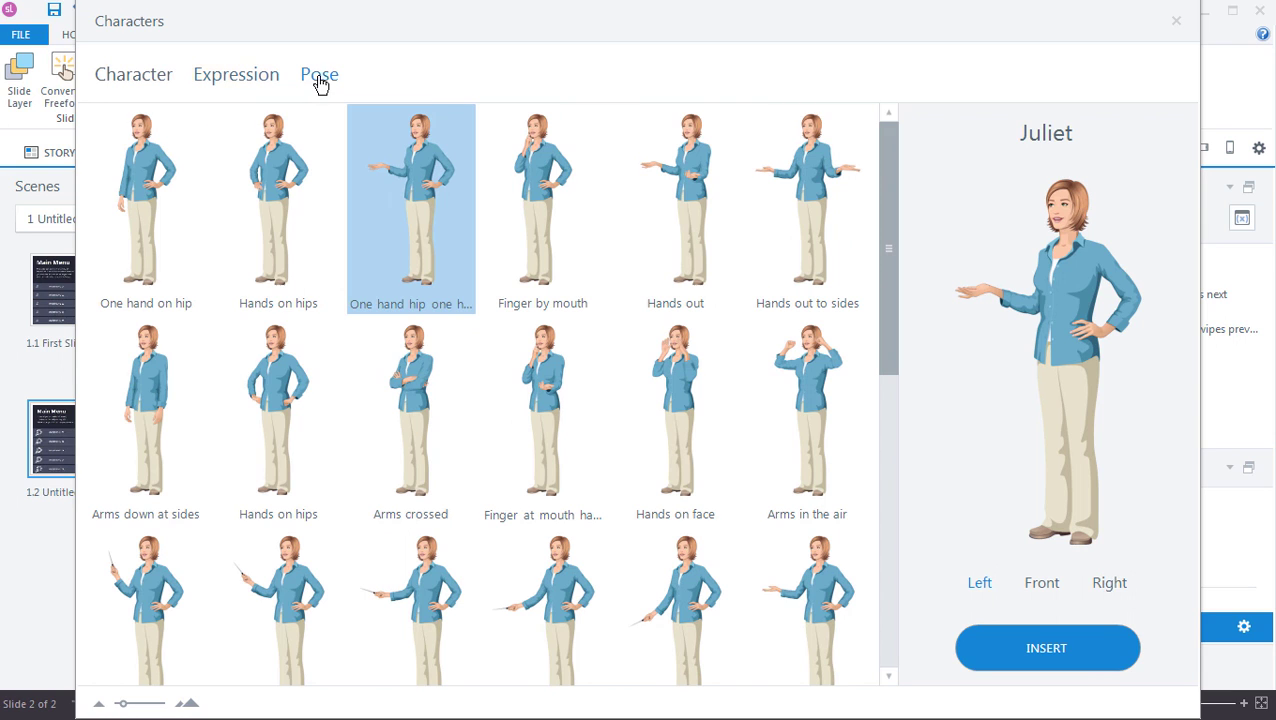
pyautogui.click(172, 165)
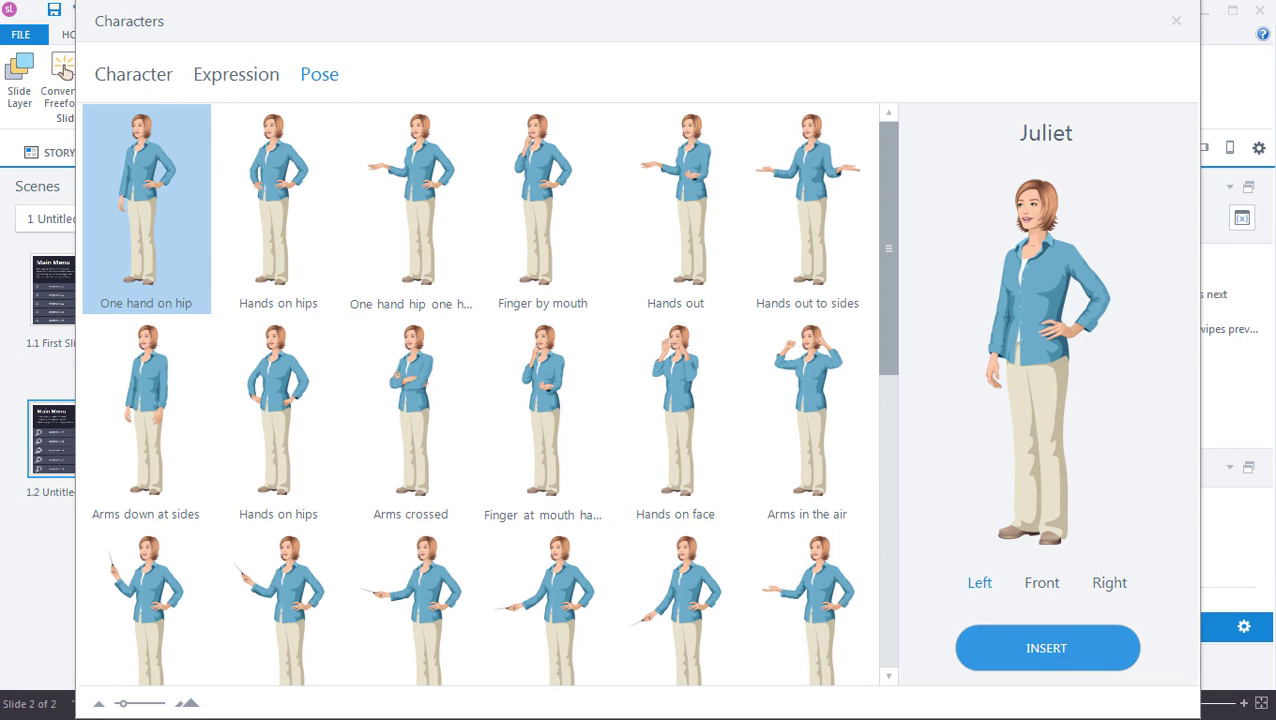
pyautogui.click(1046, 648)
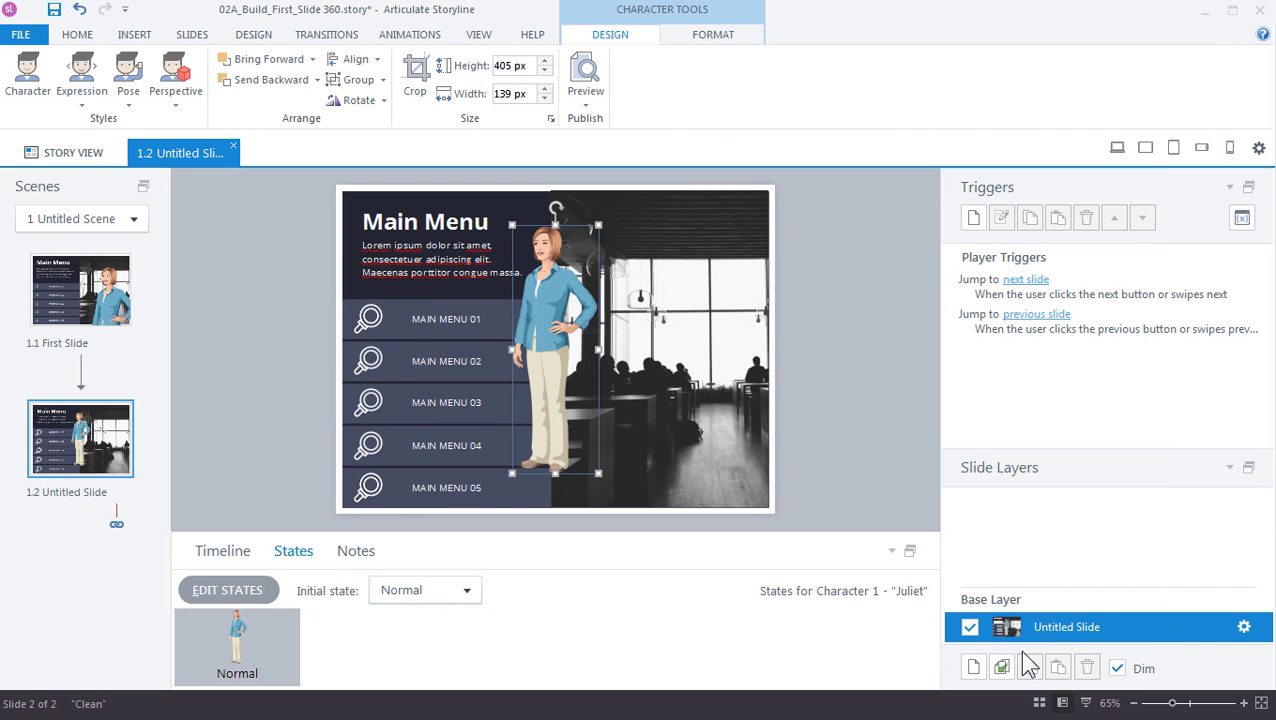
# Step: Crop Juliet at the waist so only her upper body remains
pyautogui.click(415, 75)
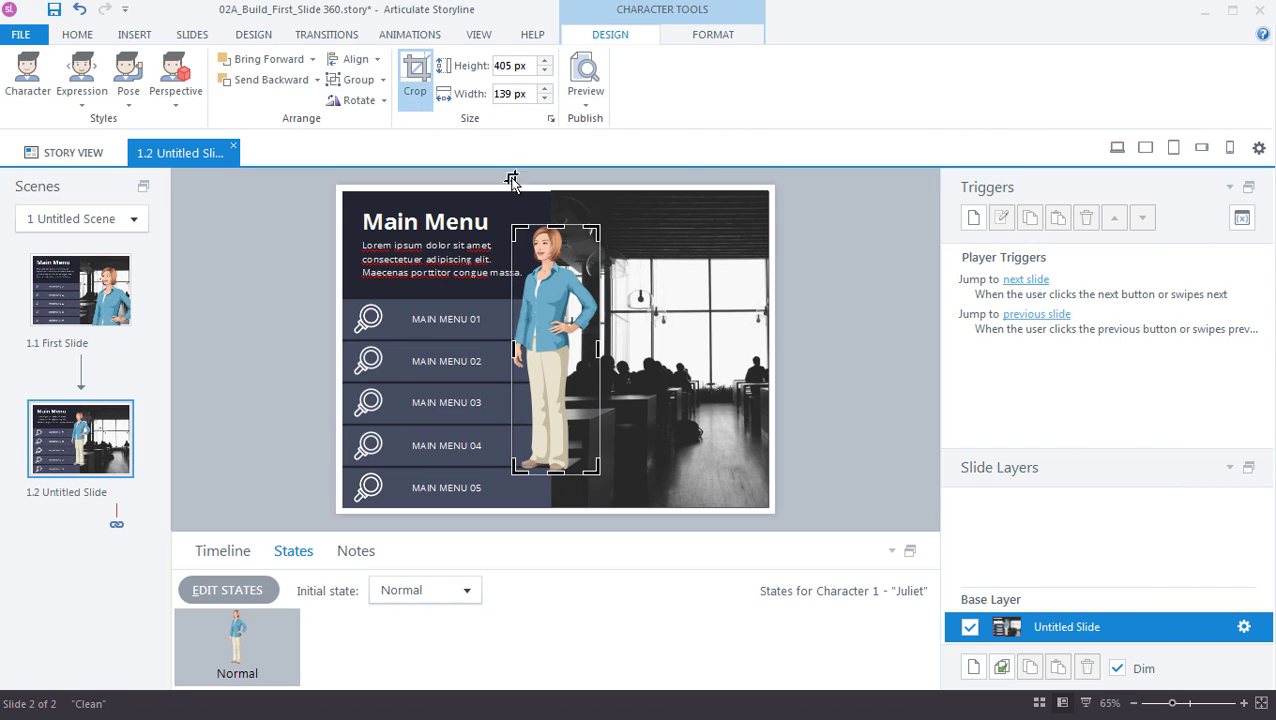
pyautogui.moveTo(555, 468); pyautogui.dragTo(545, 340)
pyautogui.click(279, 270)
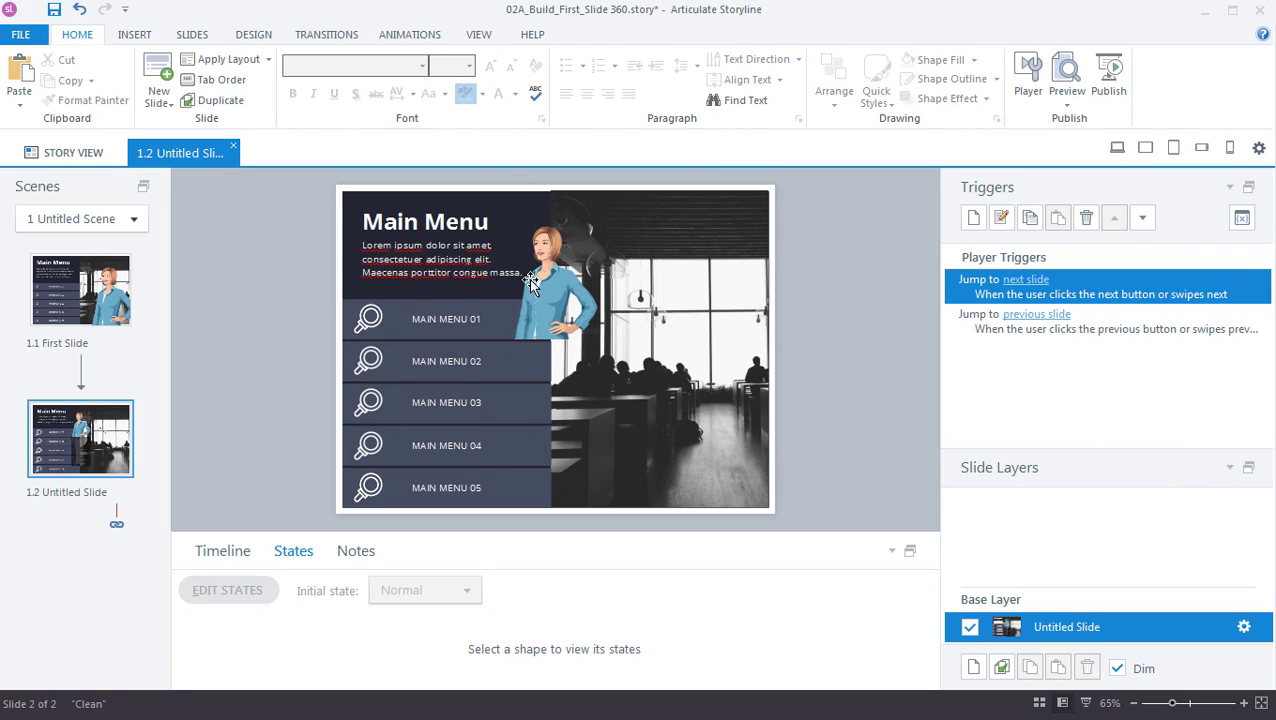
# Step: Enlarge the cropped Juliet to 473 × 354 px and move her right onto the photo
pyautogui.click(575, 320)
pyautogui.moveTo(600, 341); pyautogui.dragTo(811, 513)
pyautogui.moveTo(614, 374); pyautogui.dragTo(706, 386)
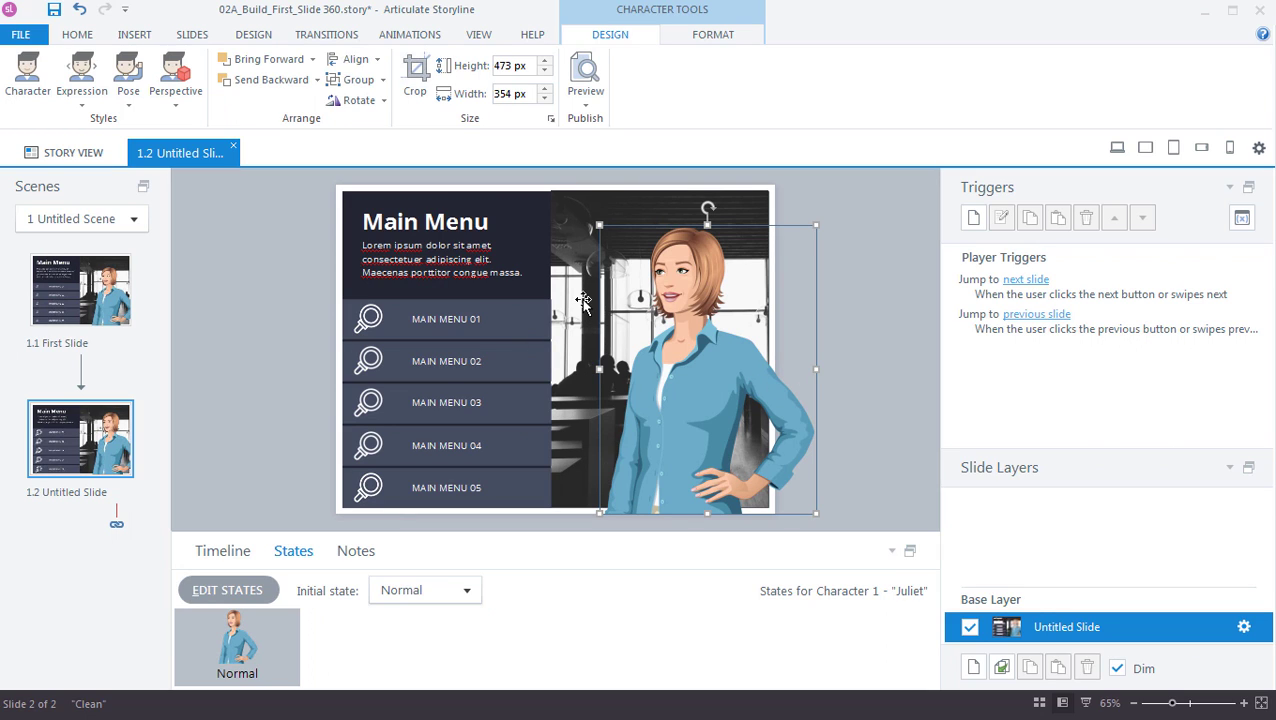
pyautogui.click(238, 553)
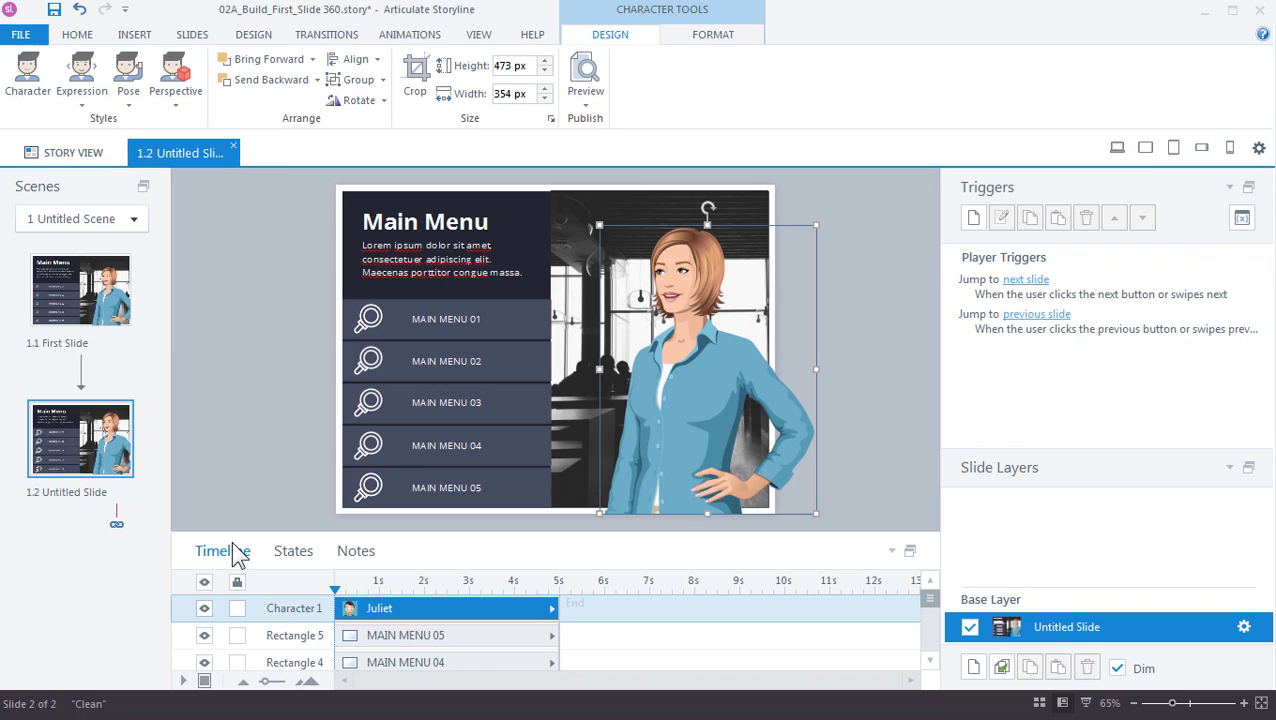
# Step: Rename the Character 1 timeline object to Juliet
pyautogui.moveTo(279, 531); pyautogui.dragTo(279, 476)
pyautogui.doubleClick(301, 550)
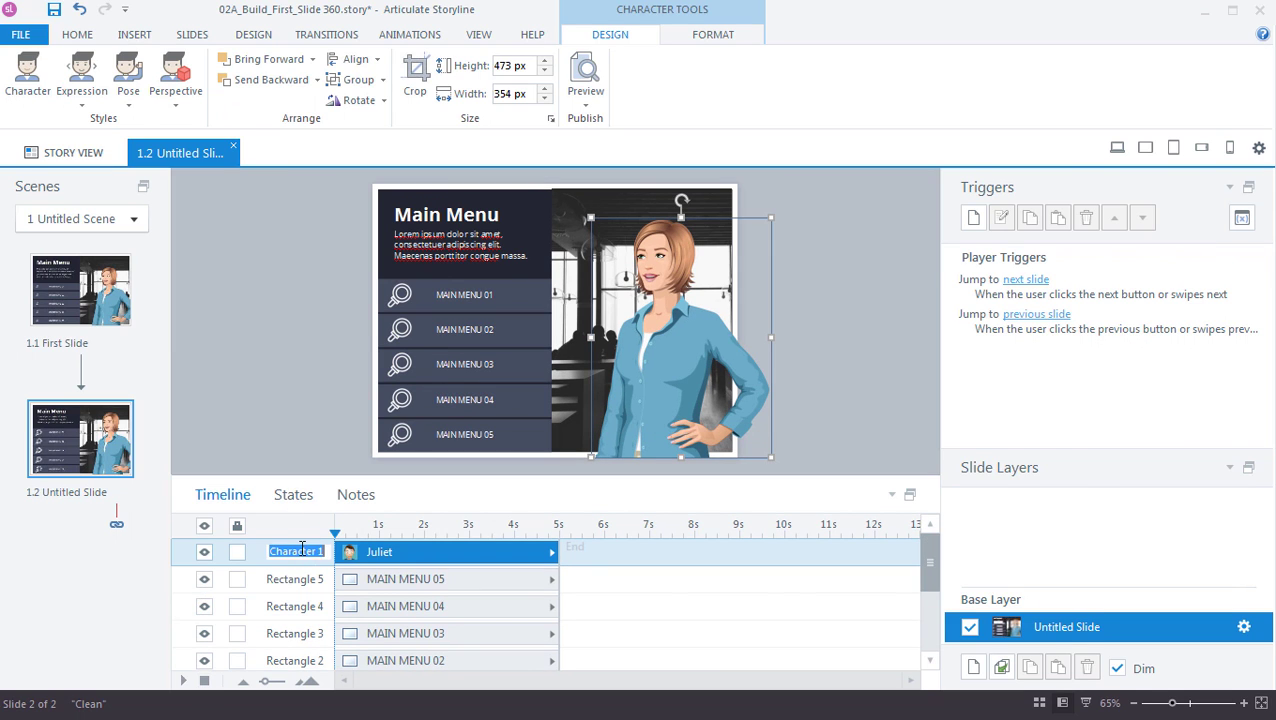
pyautogui.write('Juli')
pyautogui.press('BackSpace')
pyautogui.press('BackSpace')
pyautogui.press('BackSpace')
pyautogui.press('BackSpace')
pyautogui.write('Juliet')
pyautogui.press('Return')
# Step: Rename the menu rectangles btn_05, btn_04 and btn_03 in the timeline
pyautogui.doubleClick(300, 579)
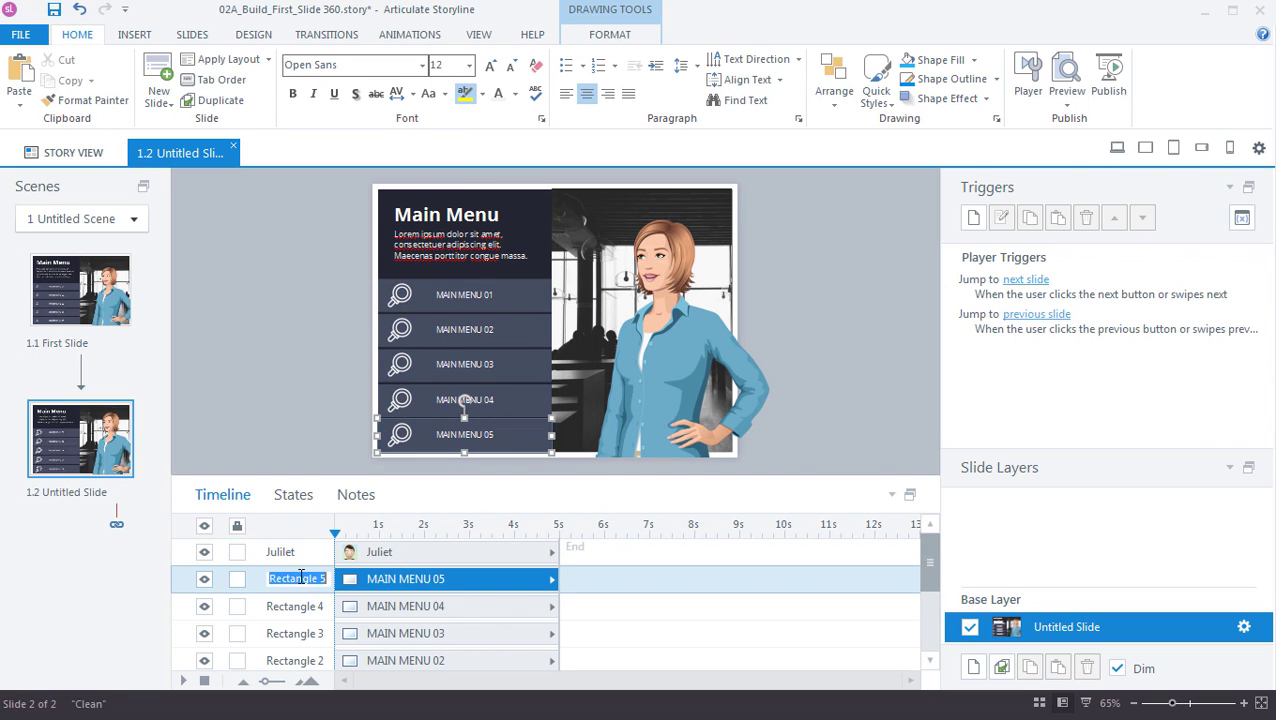
pyautogui.write('btn_05')
pyautogui.press('Tab')
pyautogui.write('btn_04')
pyautogui.press('Tab')
pyautogui.write('btn_03')
pyautogui.press('Tab')
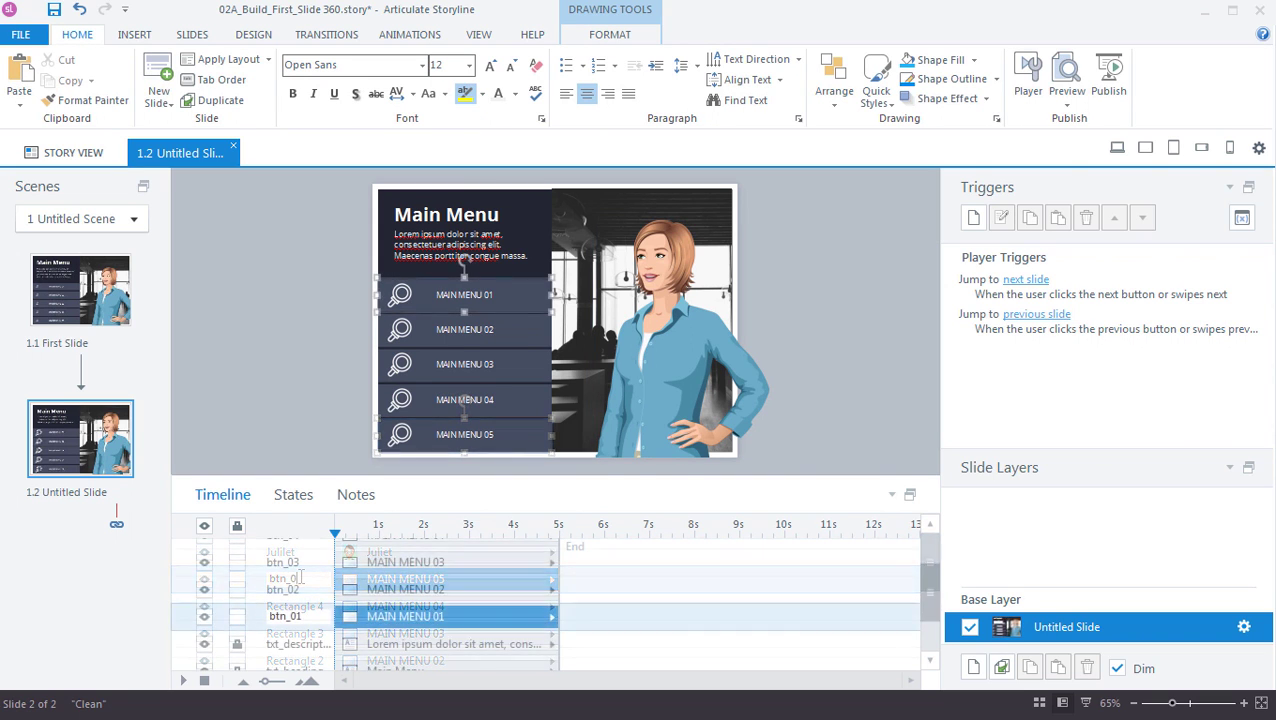